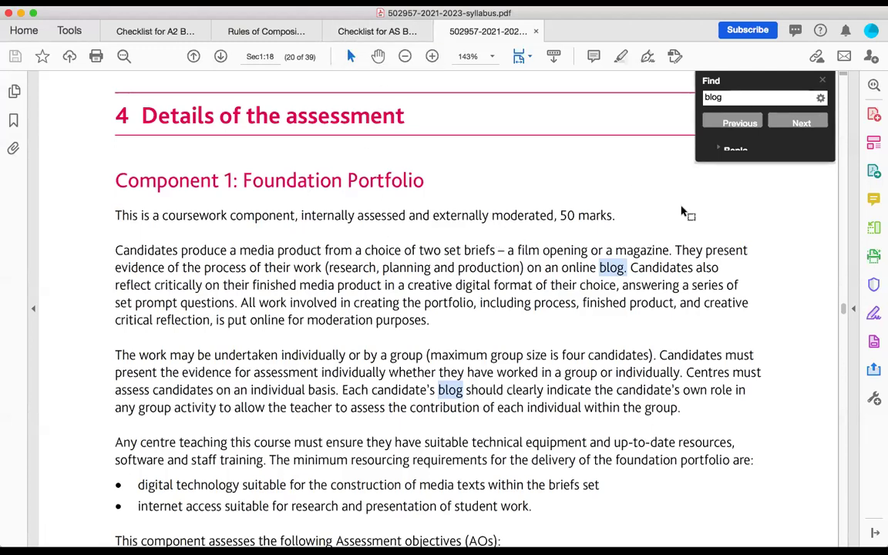
Step: Highlight the syllabus phrases on the media product, set briefs, research, planning and production
drag(112, 250, 322, 250)
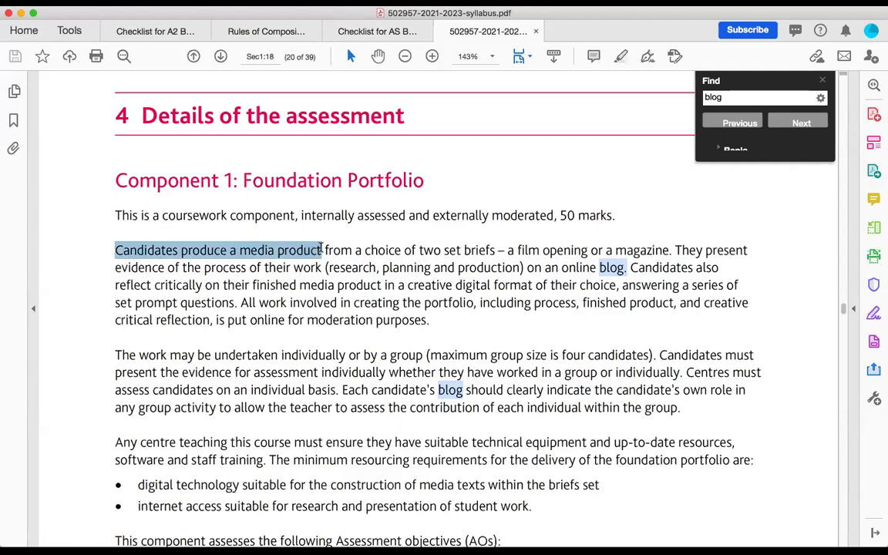
drag(517, 250, 669, 251)
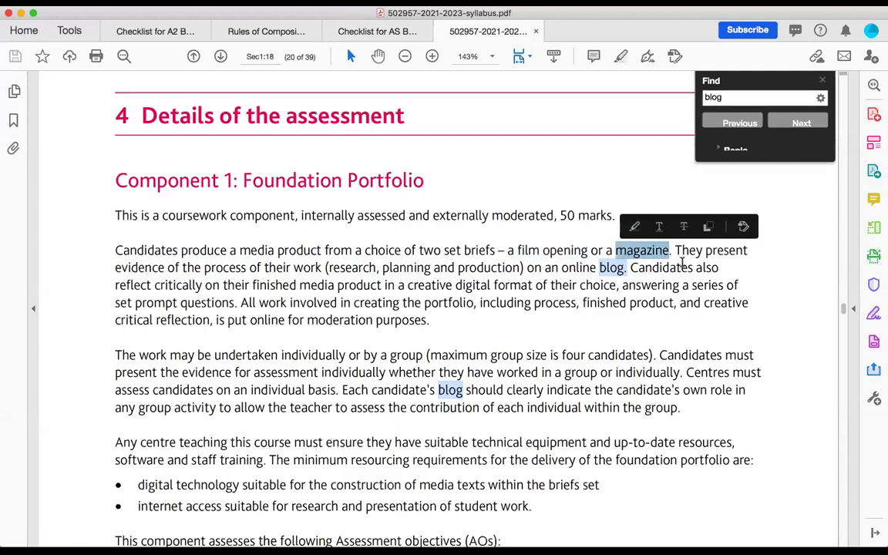
click(682, 265)
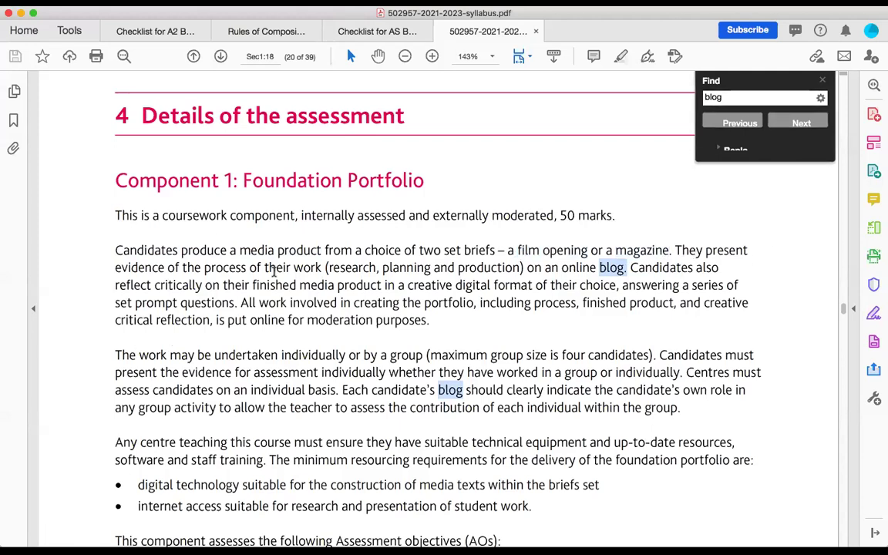
drag(328, 268, 376, 268)
double_click(394, 269)
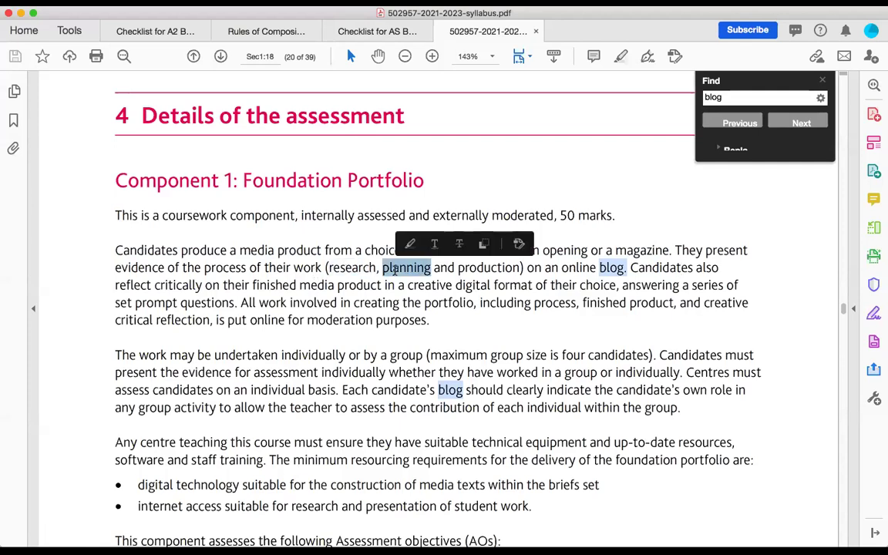
double_click(488, 268)
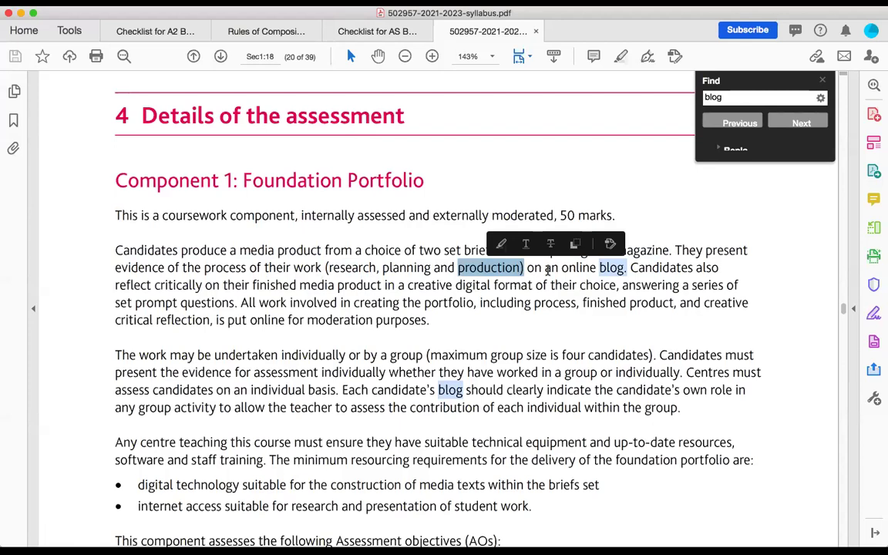
click(547, 270)
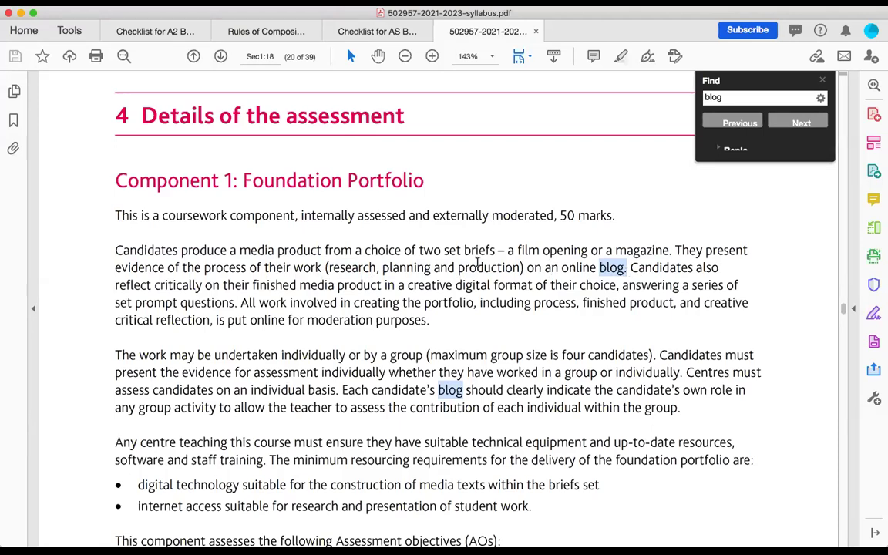
double_click(480, 267)
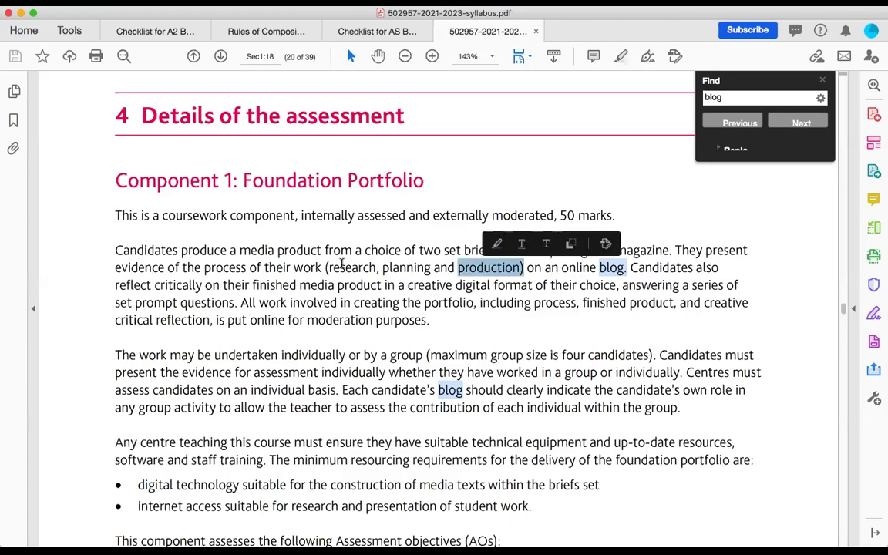
drag(329, 268, 424, 270)
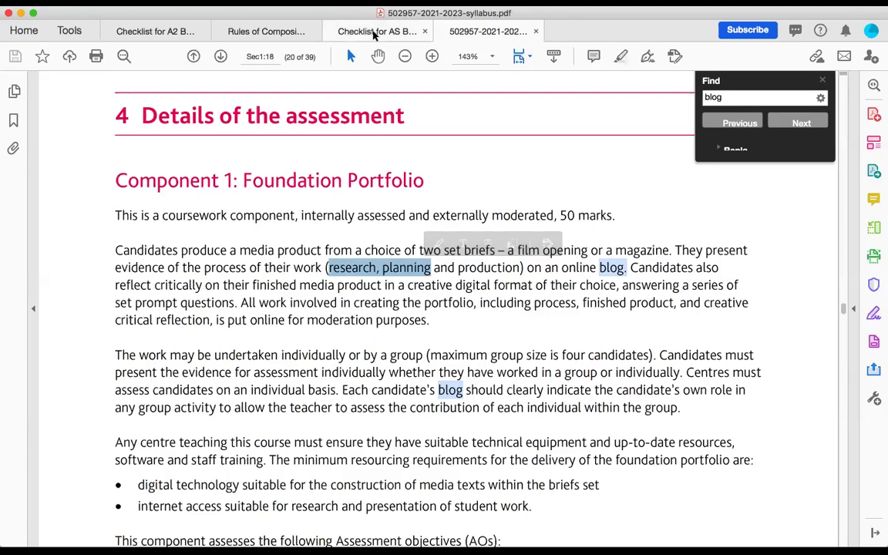
Step: Switch to the Checklist for AS Blog (Film Opening) document and scroll its table
click(374, 35)
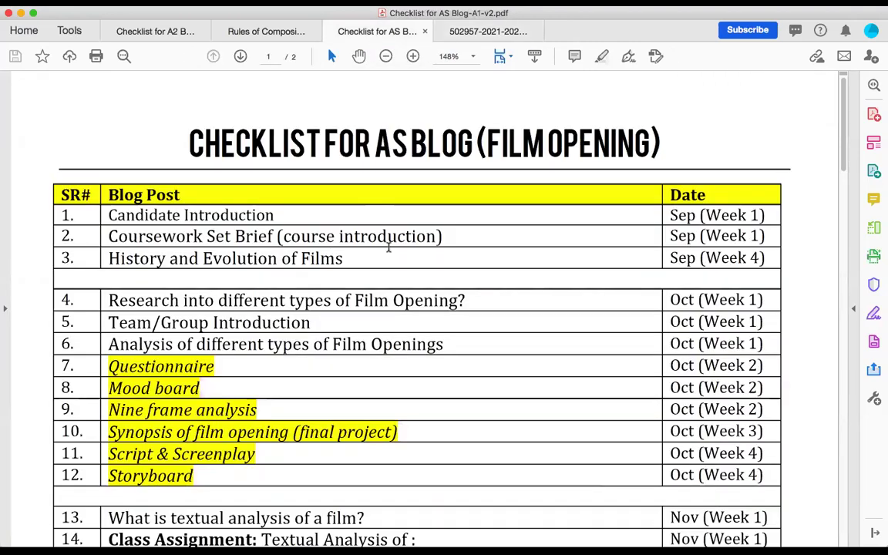
scroll(379, 268, down, 2)
scroll(378, 268, down, 2)
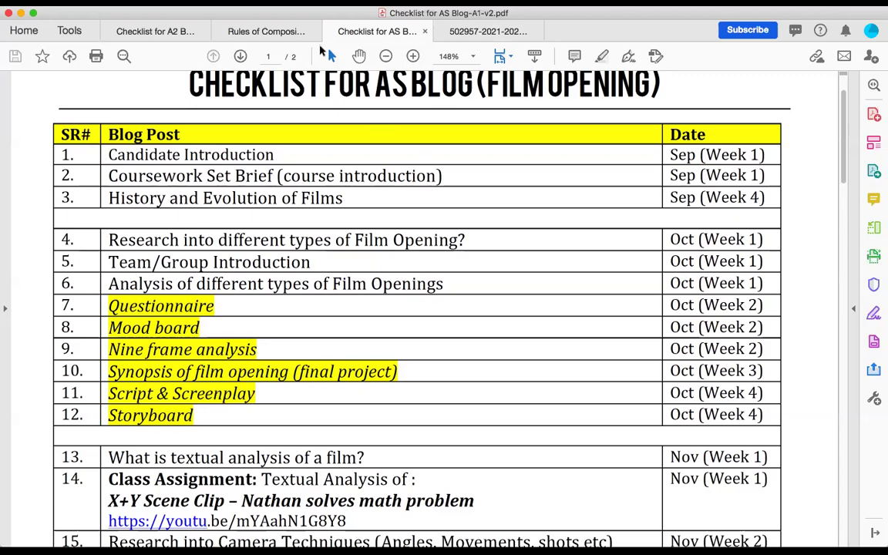
scroll(292, 227, down, 5)
scroll(292, 227, up, 3)
scroll(290, 226, up, 2)
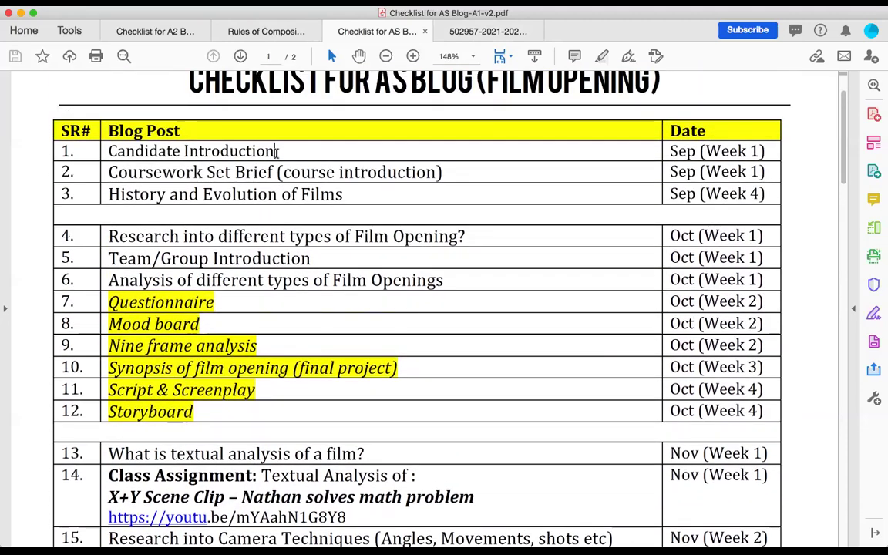
Step: Select the Candidate Introduction entry and the yellow blog posts in rows 7–12
drag(277, 152, 179, 152)
click(109, 303)
drag(108, 302, 196, 415)
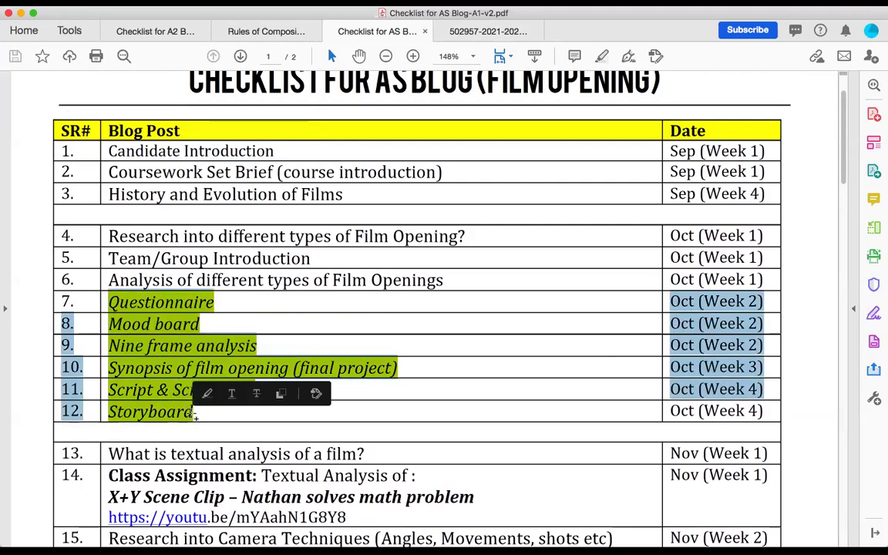
click(196, 417)
Step: Scroll the checklist table down to page 2
scroll(199, 458, down, 5)
scroll(199, 457, down, 7)
scroll(189, 474, up, 9)
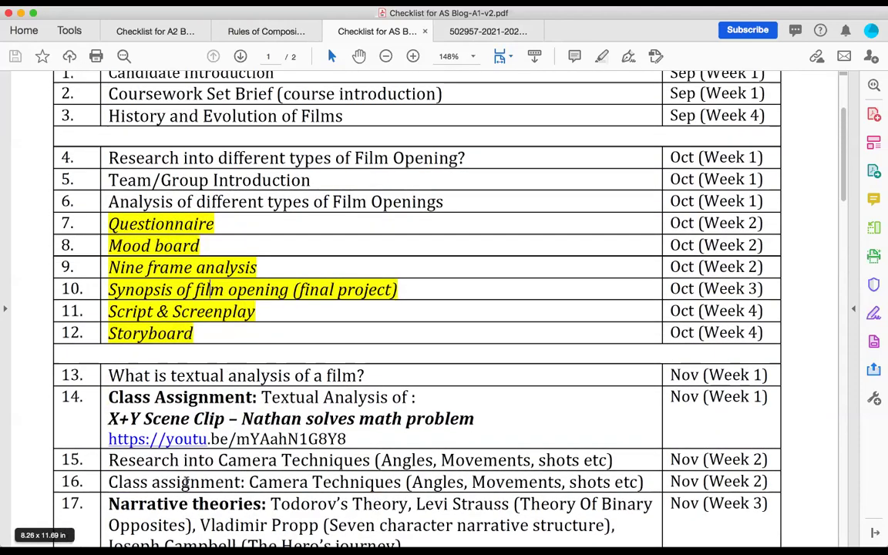
scroll(186, 482, up, 4)
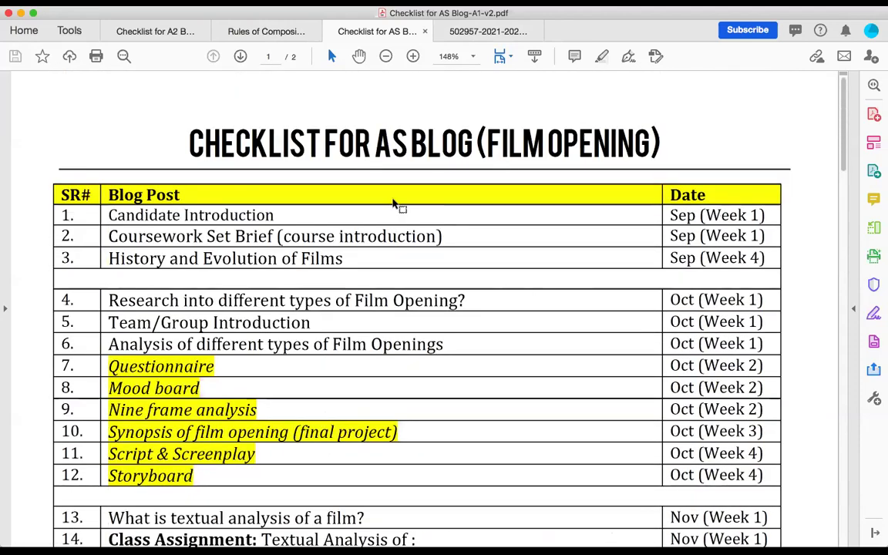
scroll(335, 267, down, 10)
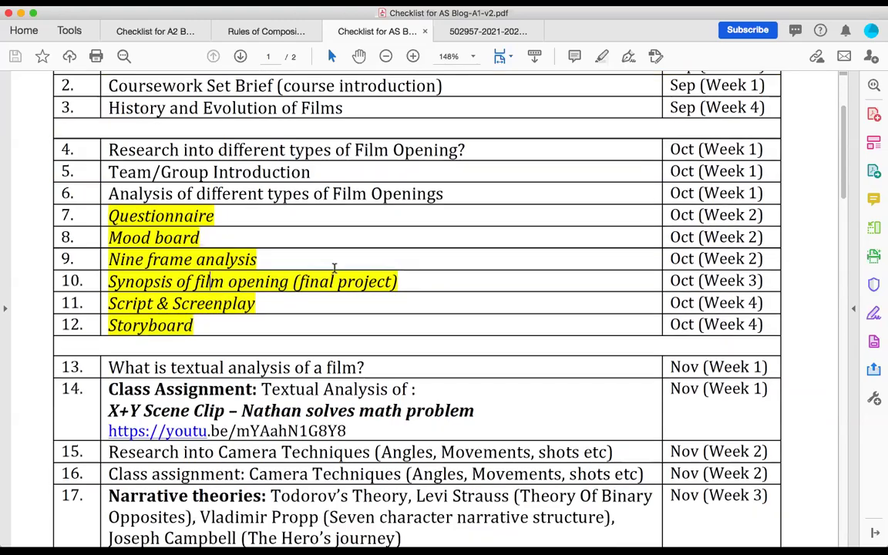
scroll(231, 359, down, 15)
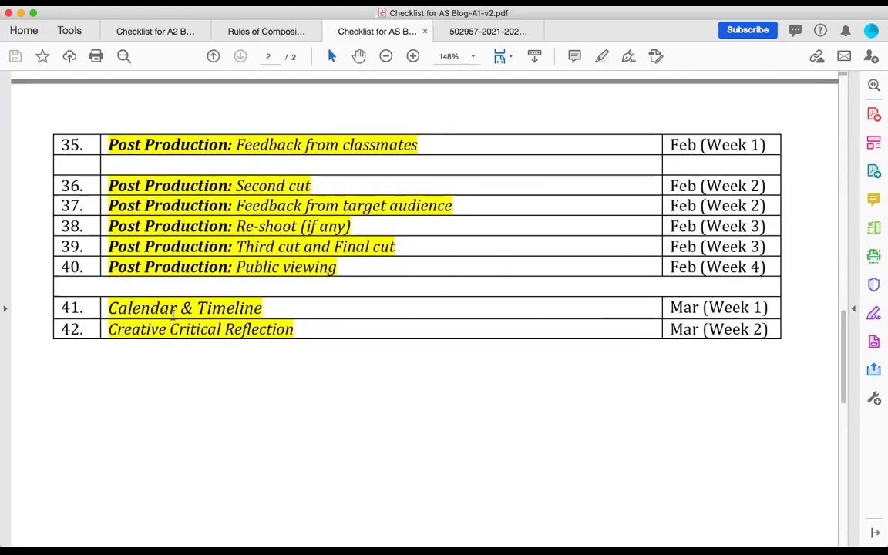
scroll(306, 307, up, 7)
scroll(307, 307, up, 10)
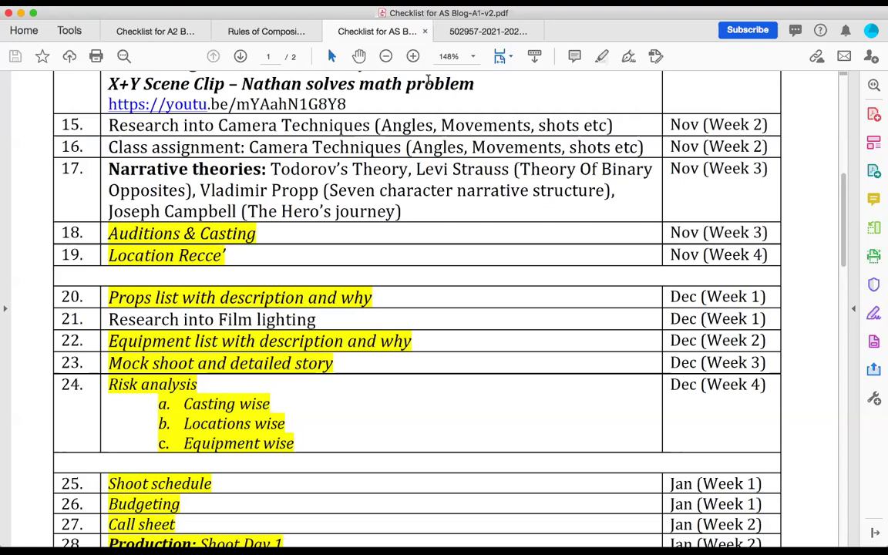
scroll(200, 299, down, 10)
scroll(200, 299, up, 20)
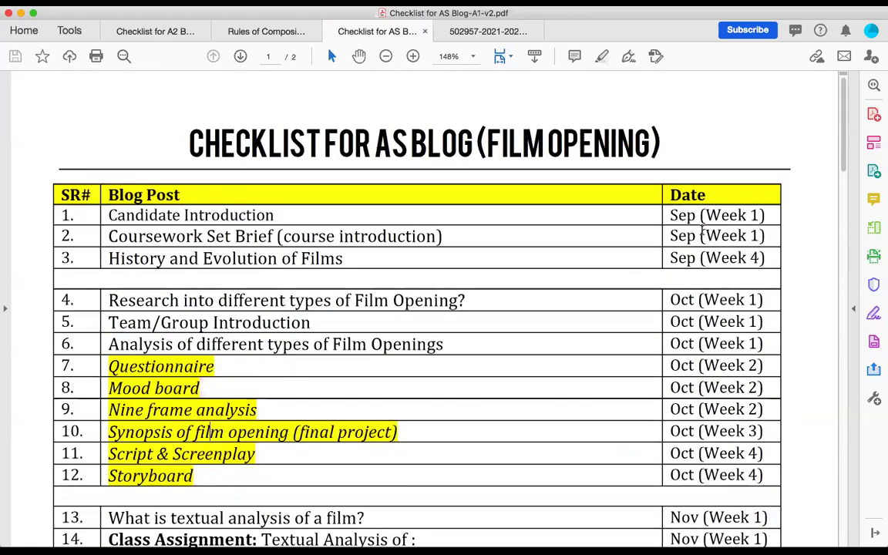
drag(670, 216, 669, 239)
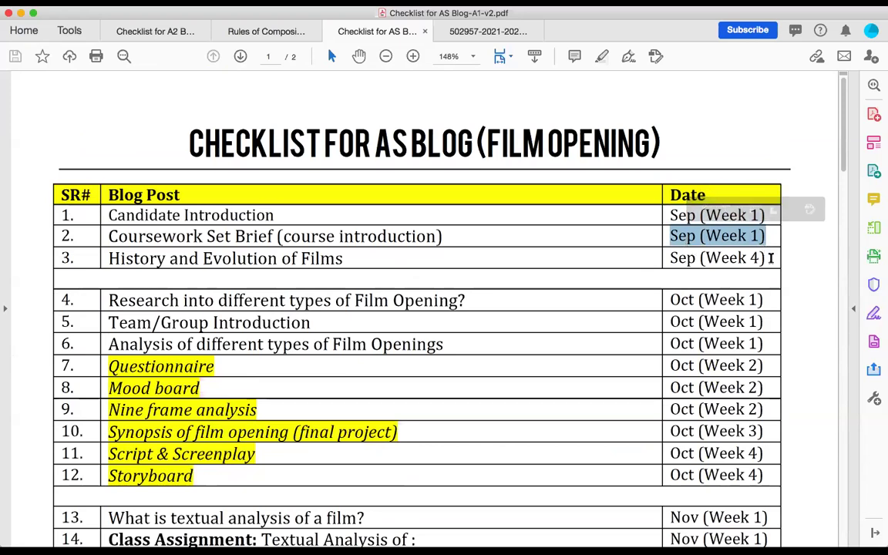
drag(766, 257, 665, 258)
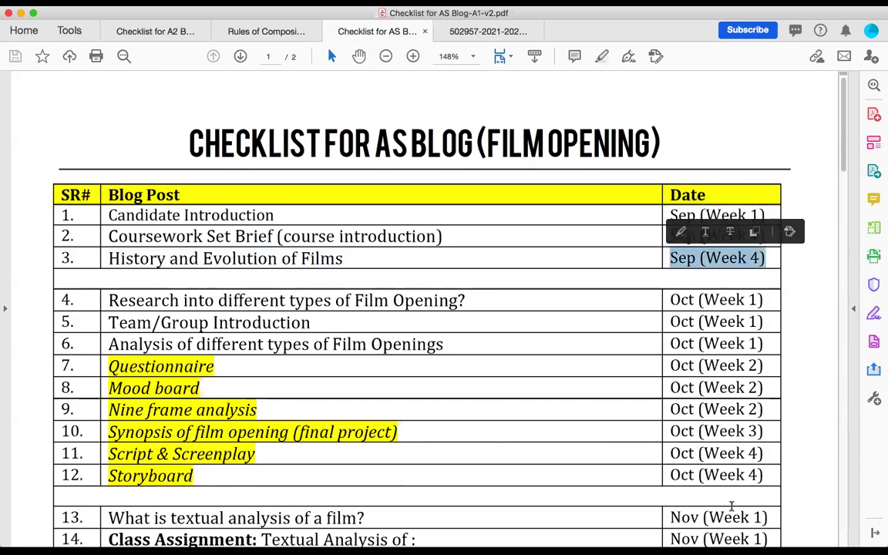
scroll(719, 191, down, 5)
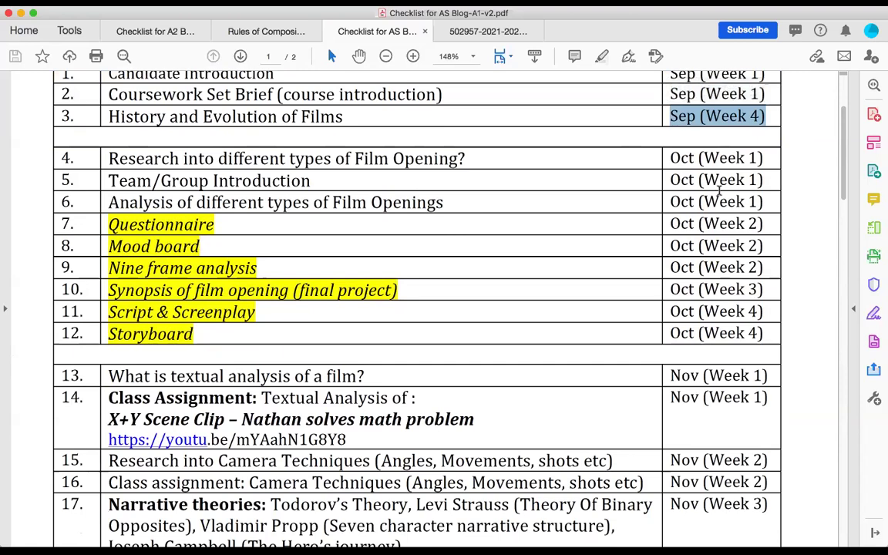
scroll(719, 192, up, 5)
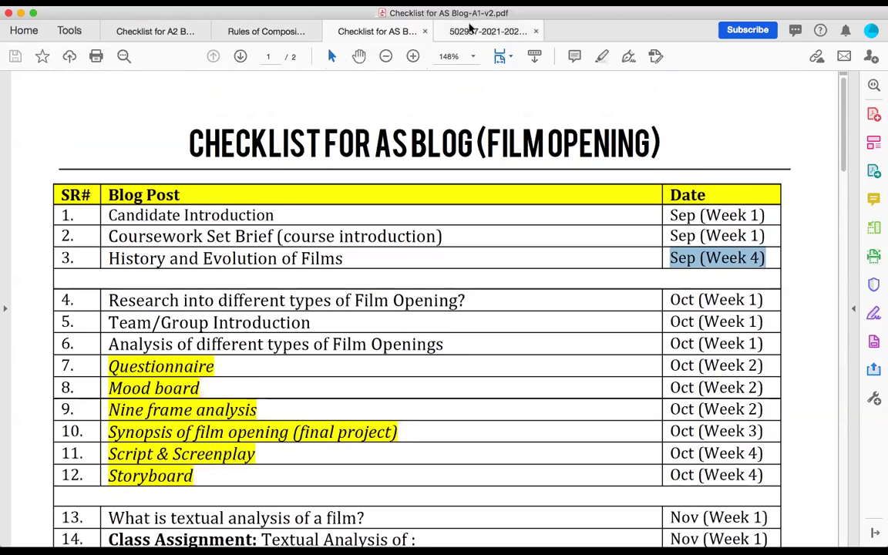
click(471, 32)
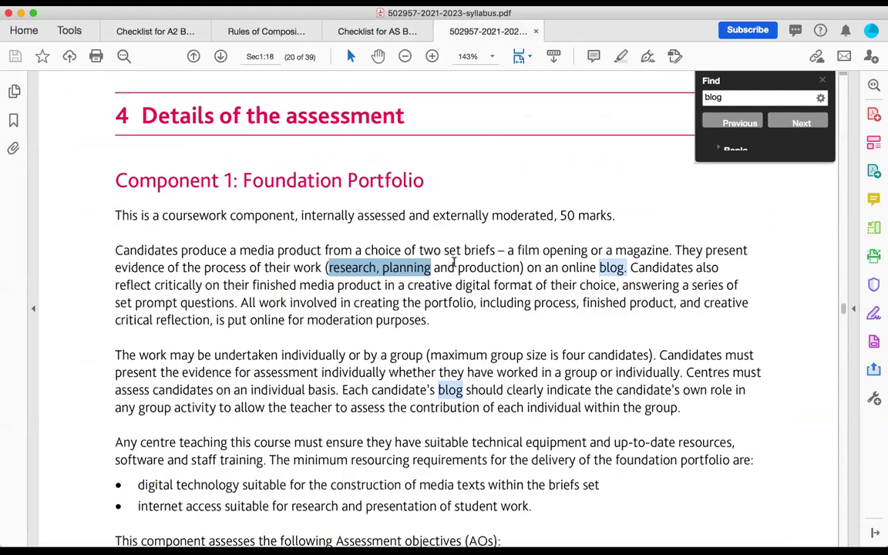
Step: Clear the research, planning selection on the 2021–2023 syllabus page
click(467, 250)
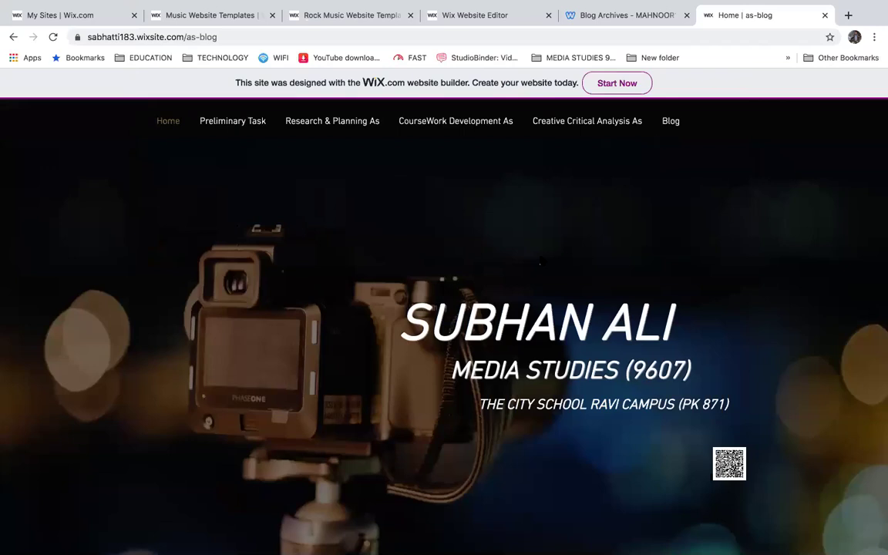
Step: Open the published site's Blog page and browse posts like Audition & Casting! and Narrative Theory!
click(671, 124)
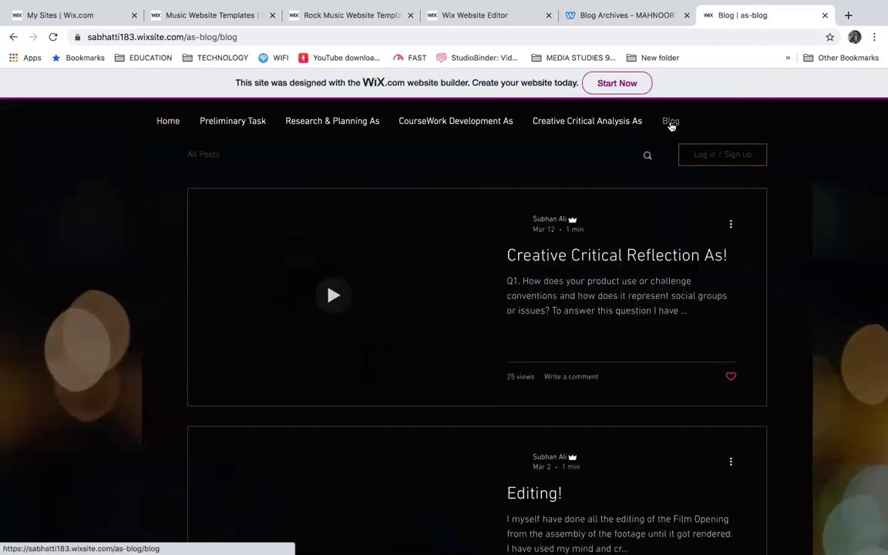
scroll(683, 239, down, 4)
scroll(682, 239, up, 2)
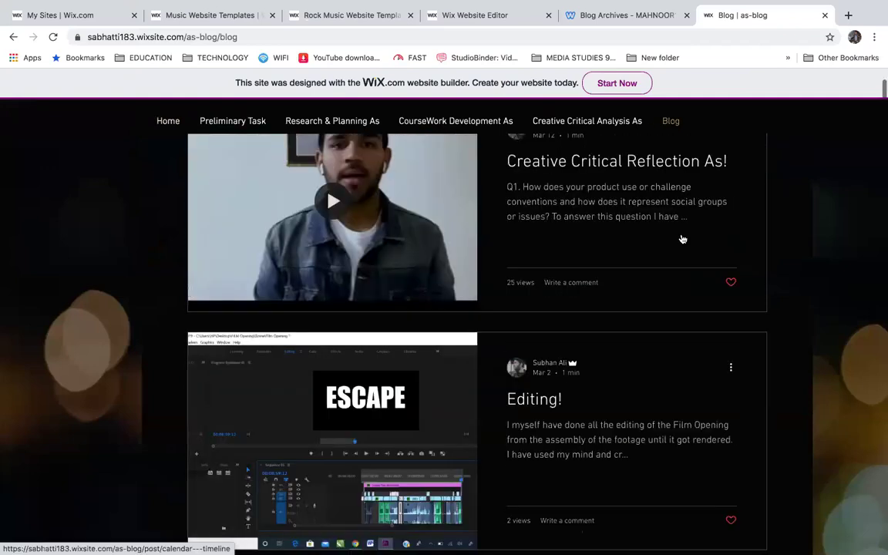
scroll(683, 239, up, 2)
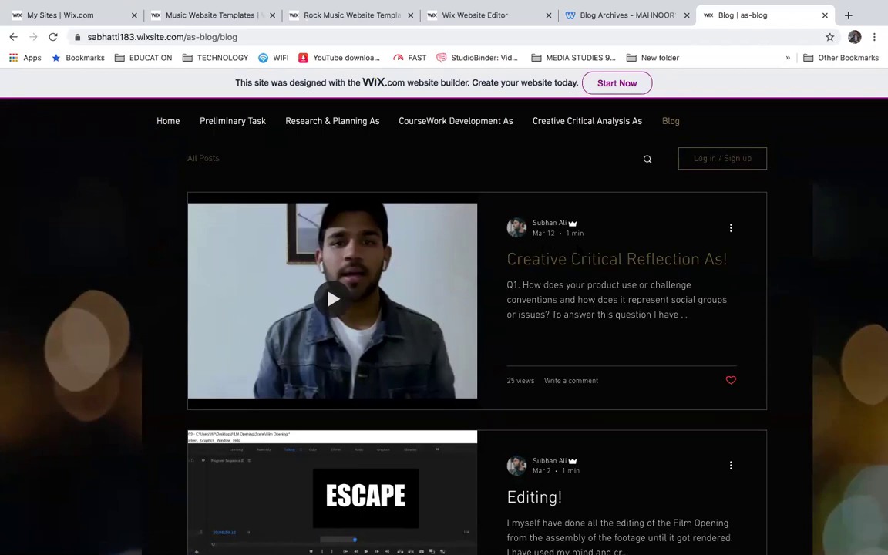
scroll(517, 217, down, 2)
scroll(593, 233, up, 1)
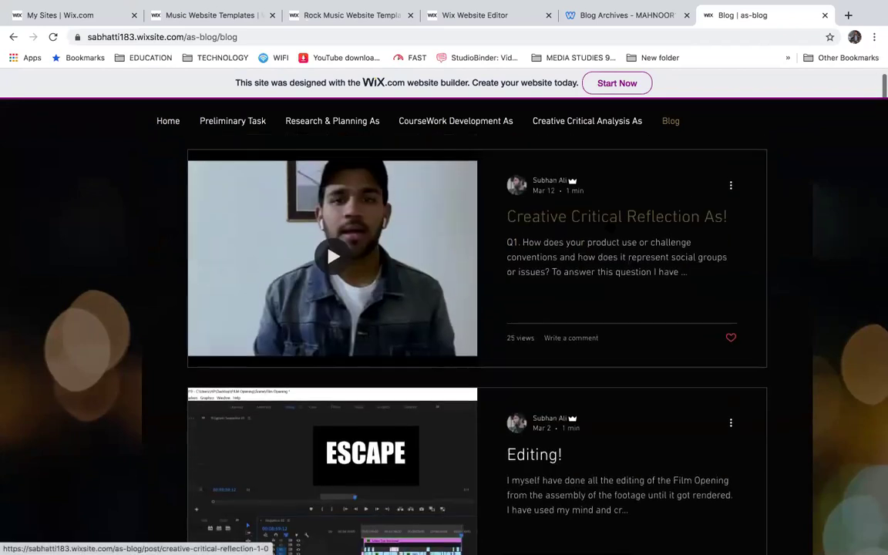
scroll(609, 221, down, 20)
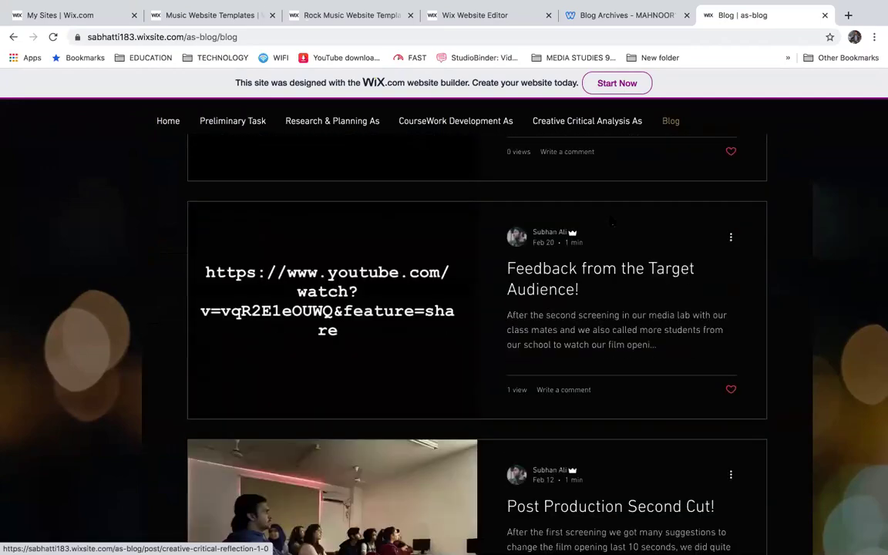
scroll(610, 222, down, 20)
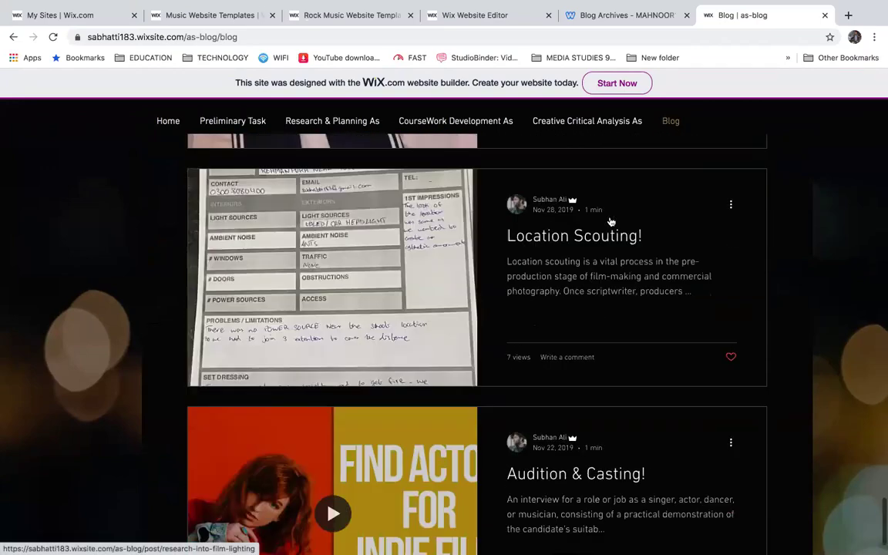
scroll(611, 222, down, 20)
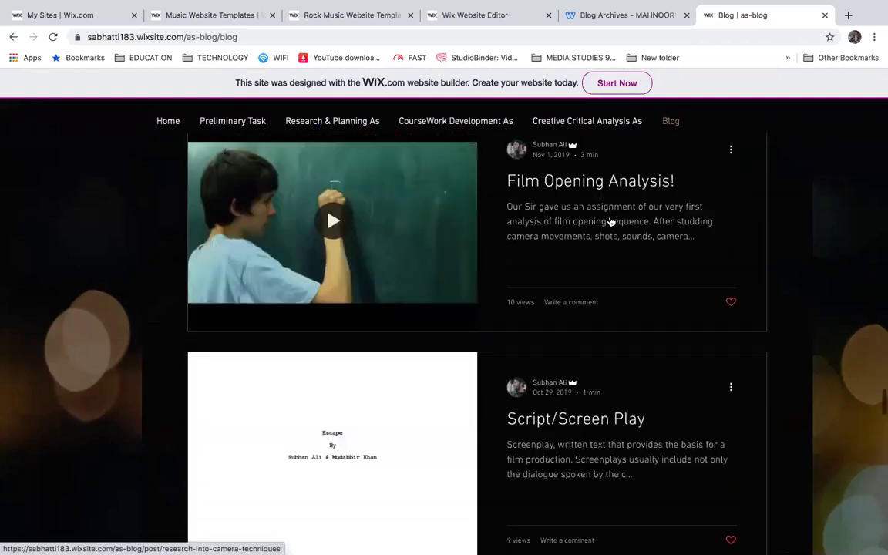
scroll(612, 223, down, 20)
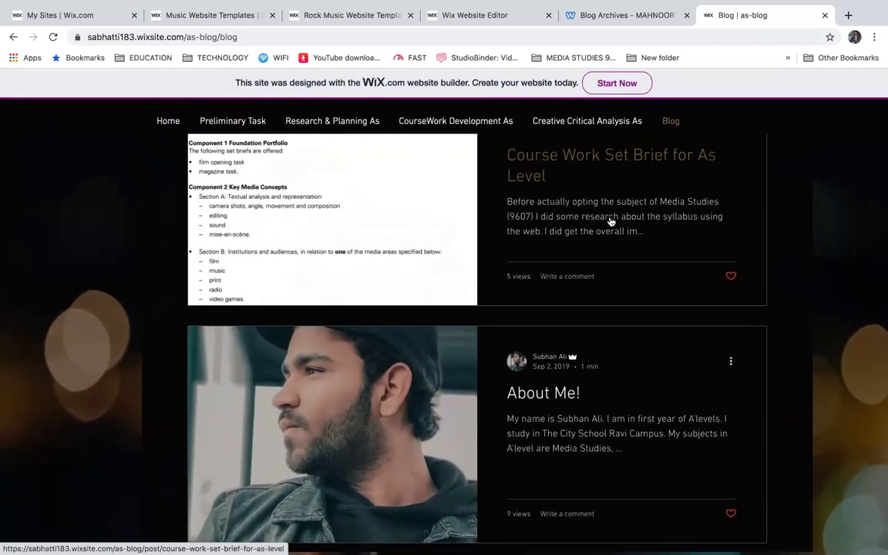
scroll(609, 219, up, 2)
scroll(609, 220, down, 2)
scroll(498, 284, up, 2)
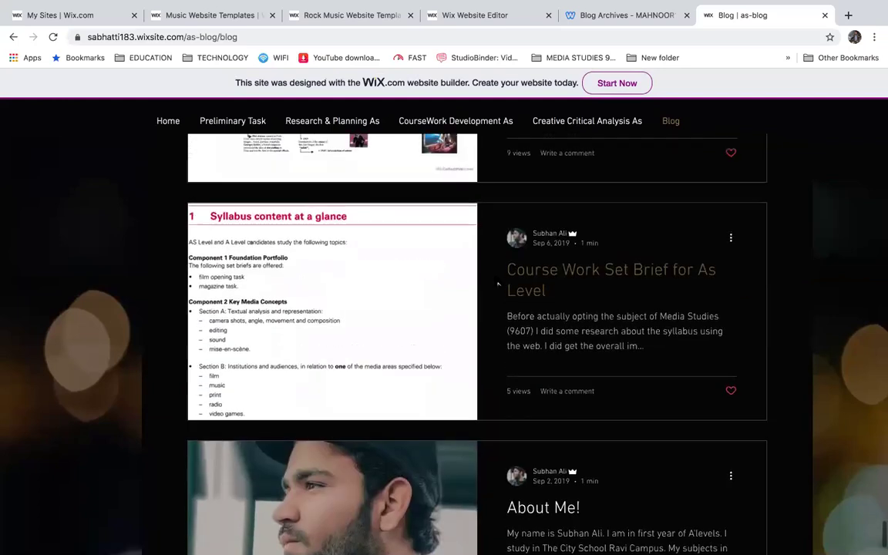
scroll(588, 331, up, 4)
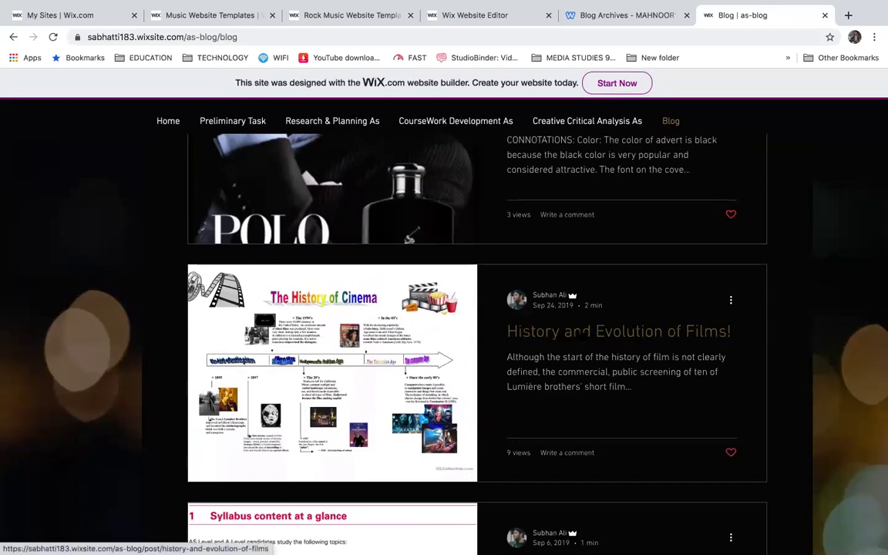
scroll(580, 332, up, 1)
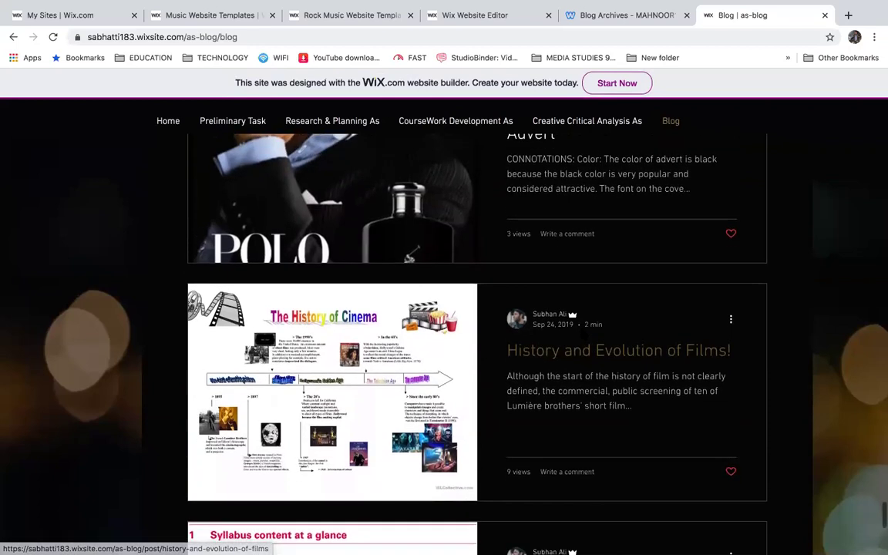
scroll(584, 334, up, 1)
scroll(584, 335, down, 2)
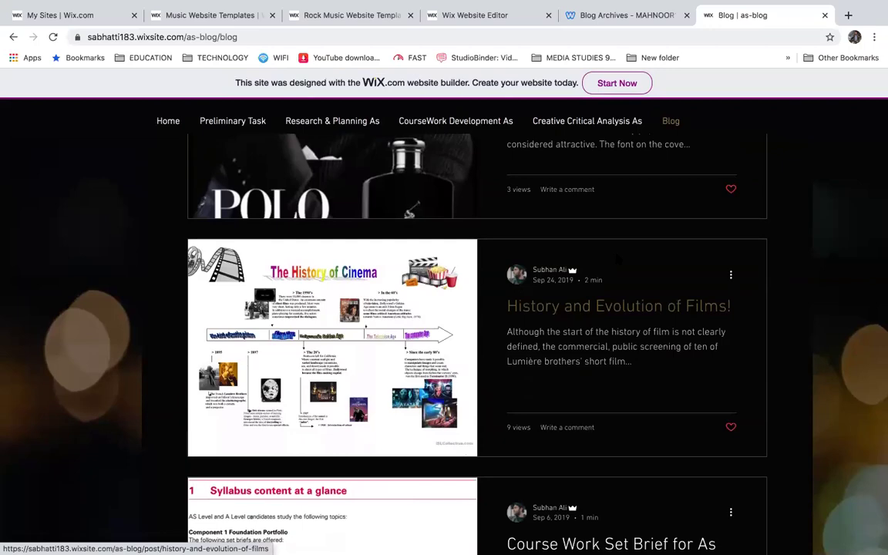
scroll(617, 259, up, 5)
scroll(617, 260, down, 1)
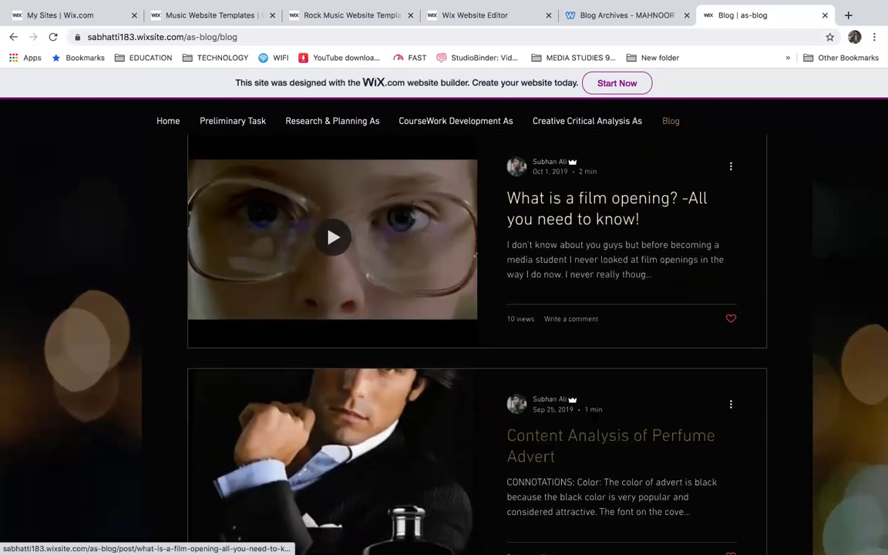
scroll(574, 389, up, 4)
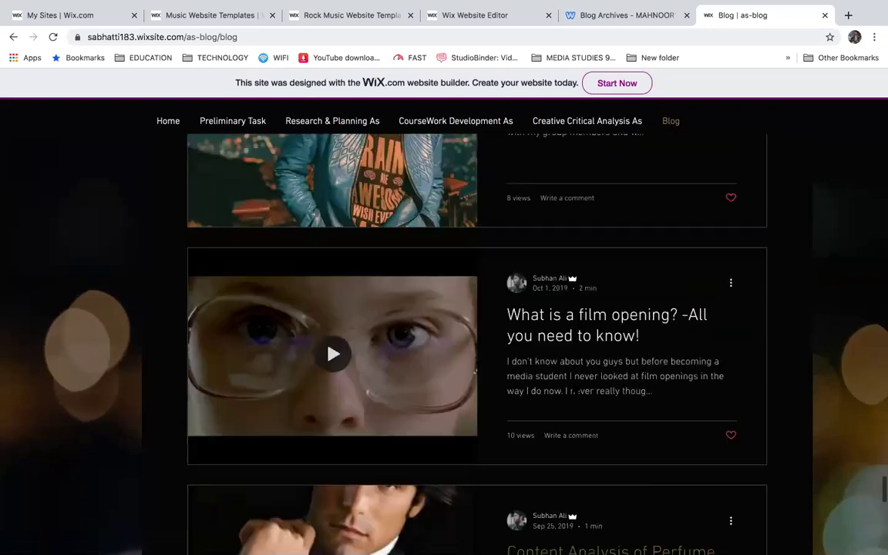
scroll(574, 389, down, 6)
scroll(575, 389, up, 5)
scroll(575, 389, up, 1)
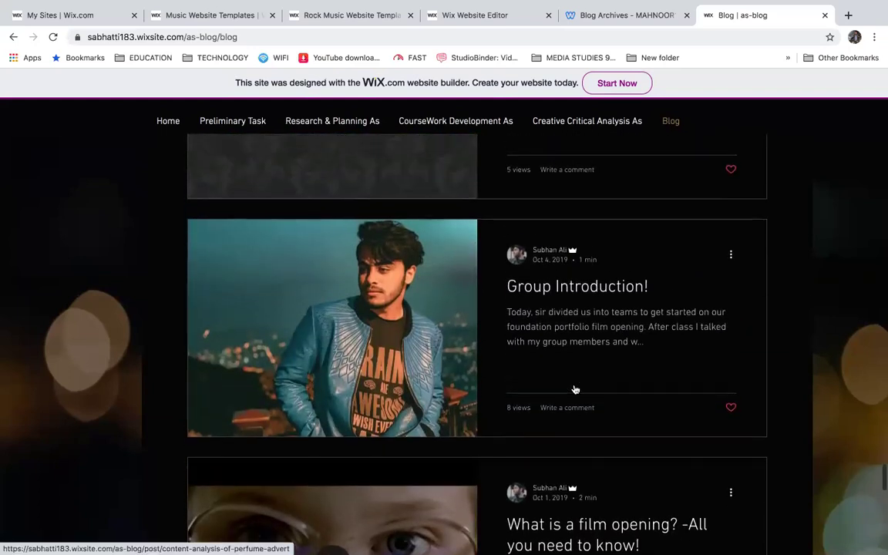
scroll(574, 388, up, 2)
scroll(575, 389, up, 5)
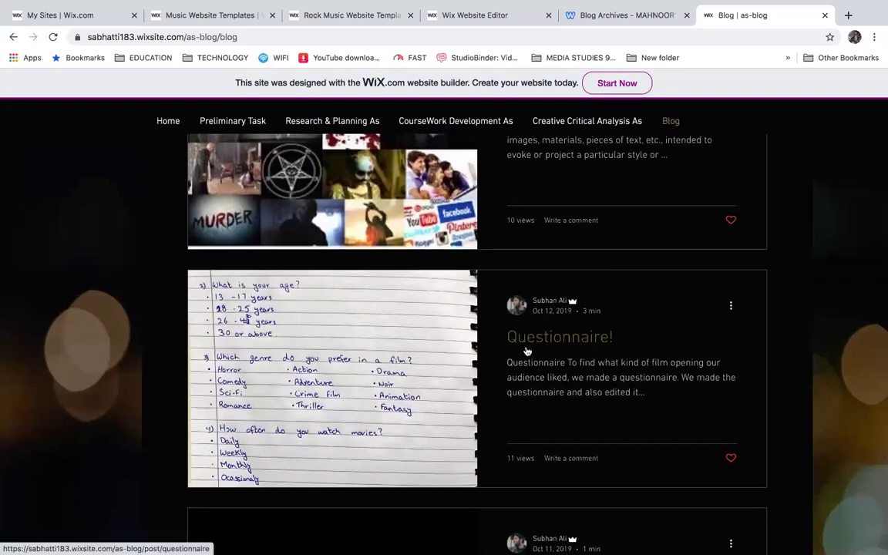
scroll(527, 350, up, 4)
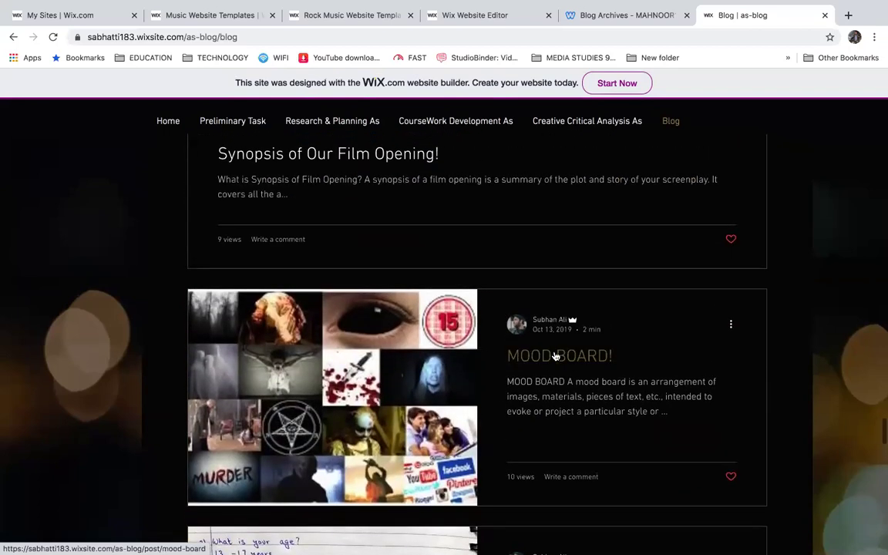
scroll(555, 354, up, 1)
scroll(561, 351, down, 2)
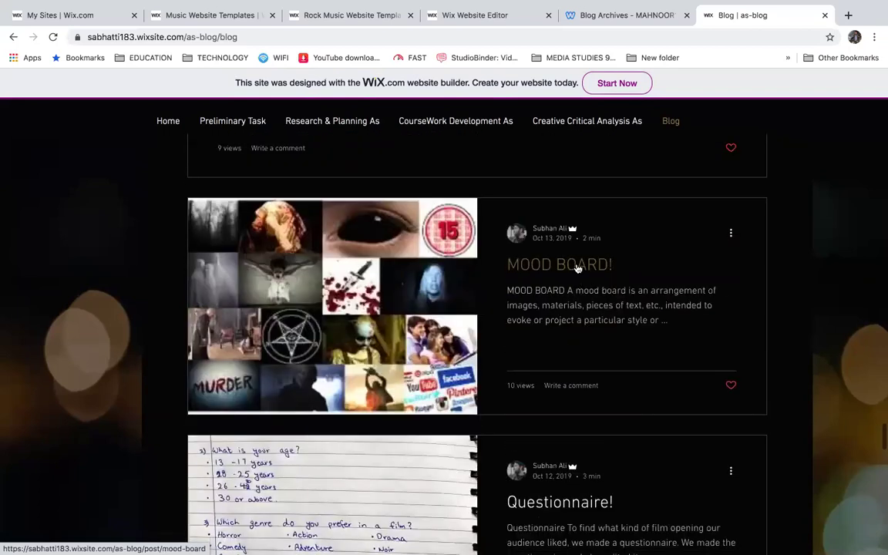
scroll(554, 268, up, 12)
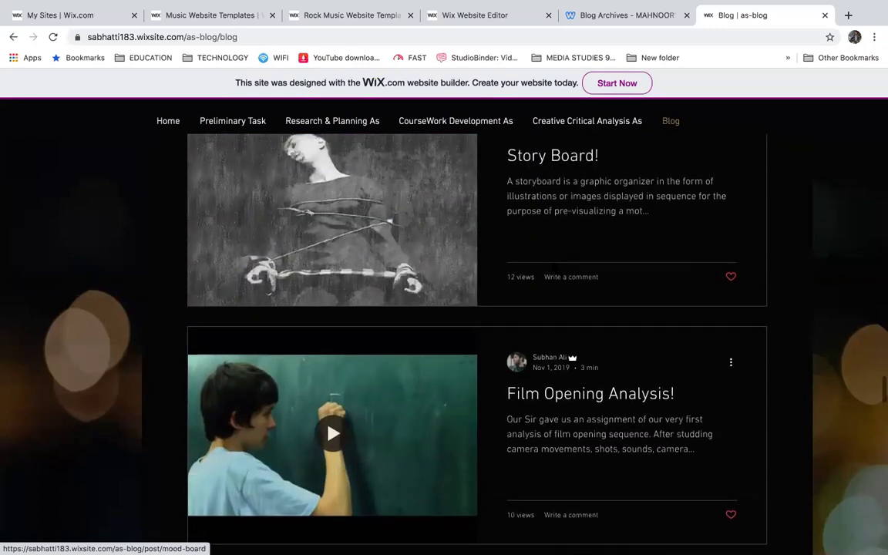
scroll(574, 295, up, 6)
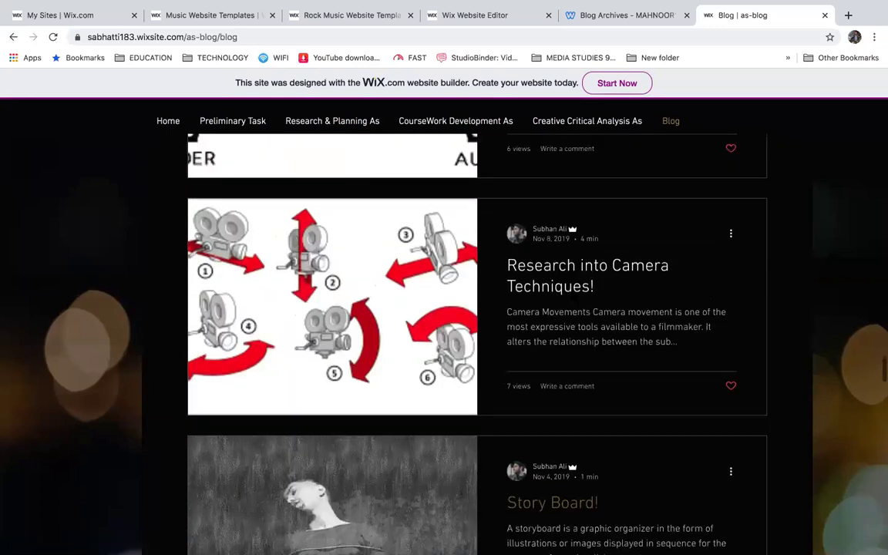
scroll(575, 295, up, 6)
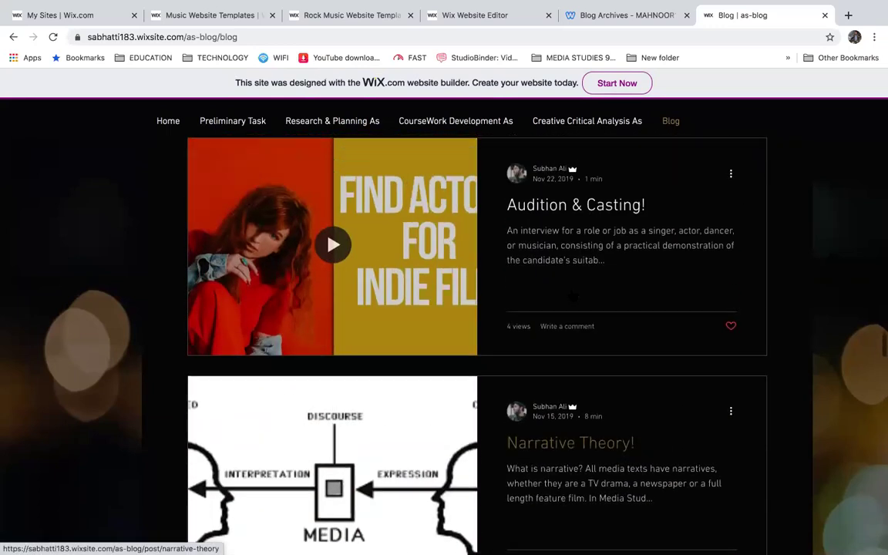
Step: Open the Audition & Casting! post and select its title and opening paragraphs
scroll(573, 247, down, 2)
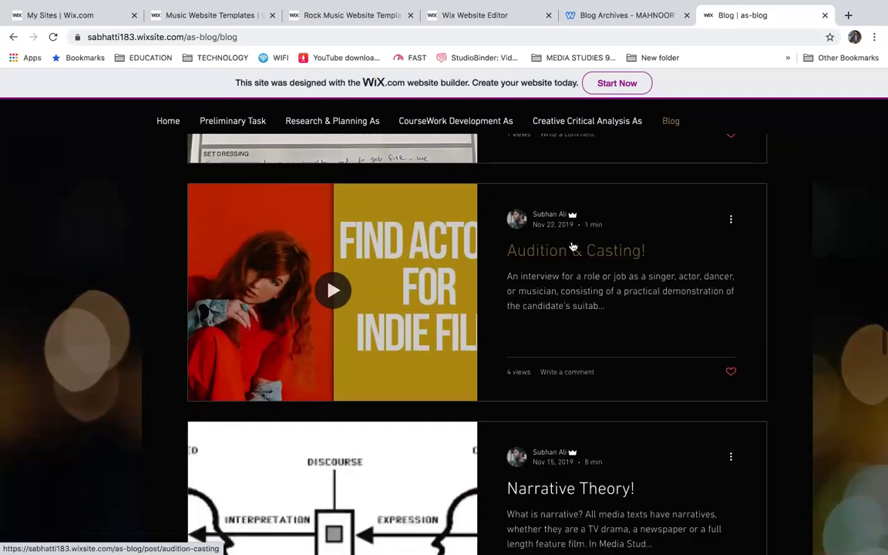
click(573, 246)
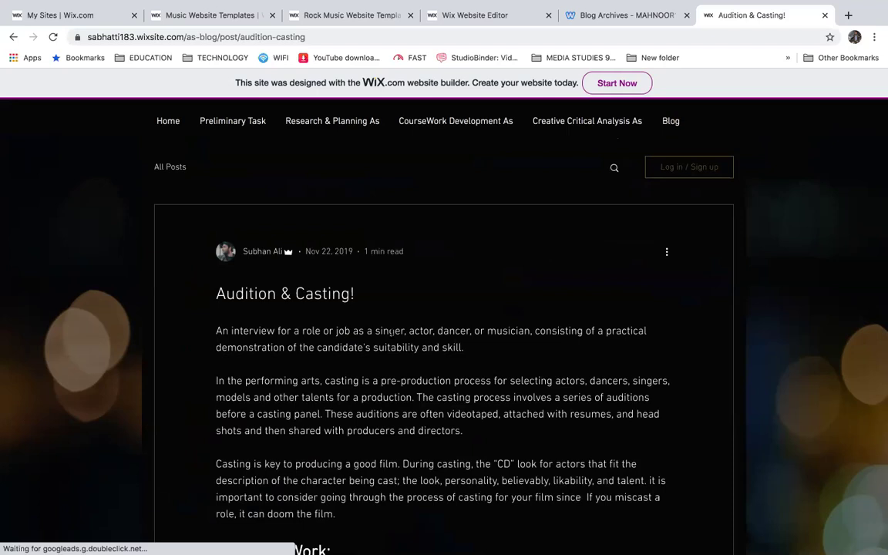
scroll(393, 331, down, 2)
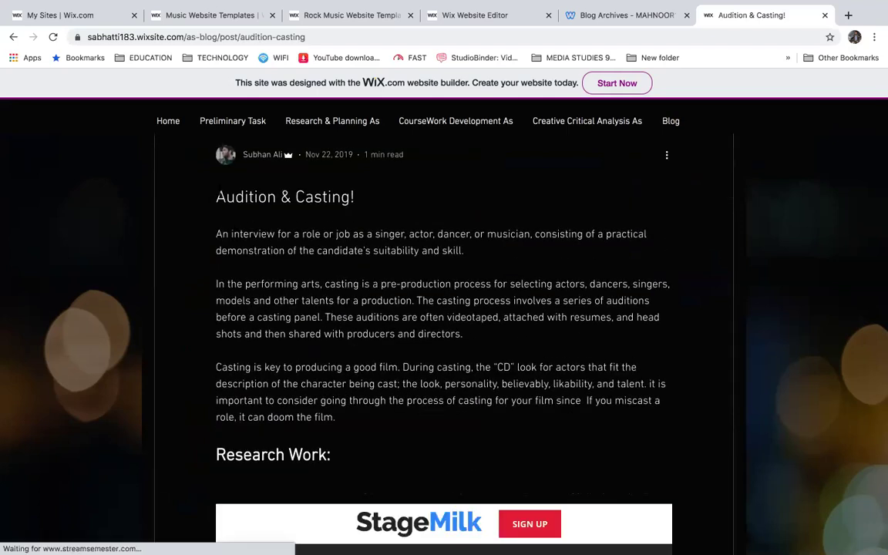
drag(214, 194, 347, 433)
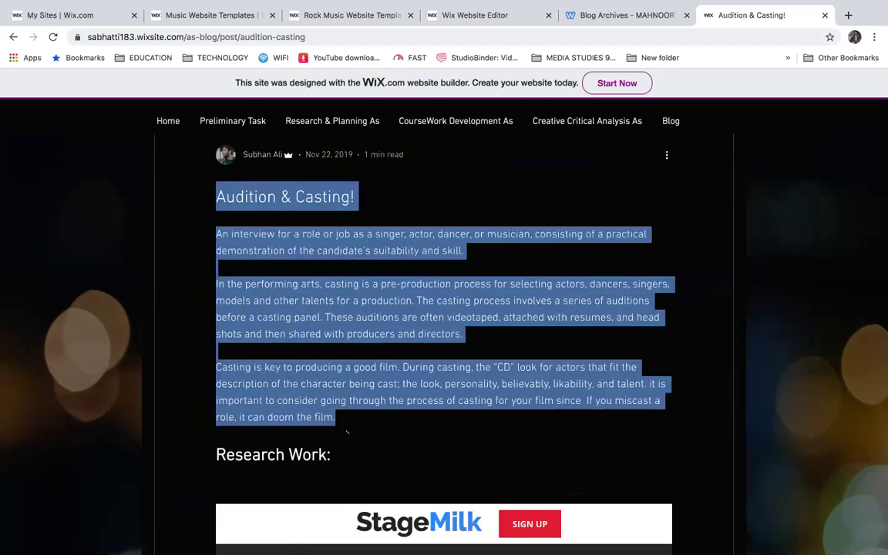
Step: Scroll down the post to the Our Audition Video section's embedded player
scroll(469, 340, down, 12)
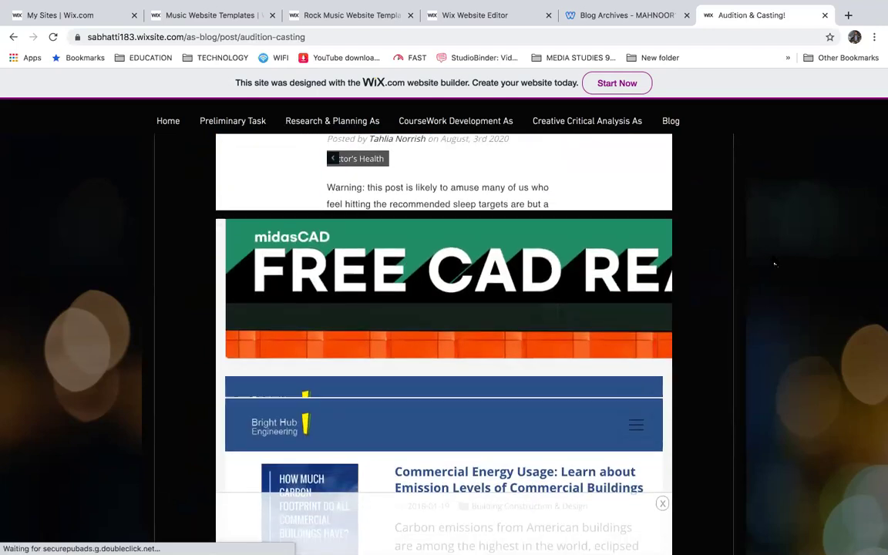
scroll(775, 264, down, 5)
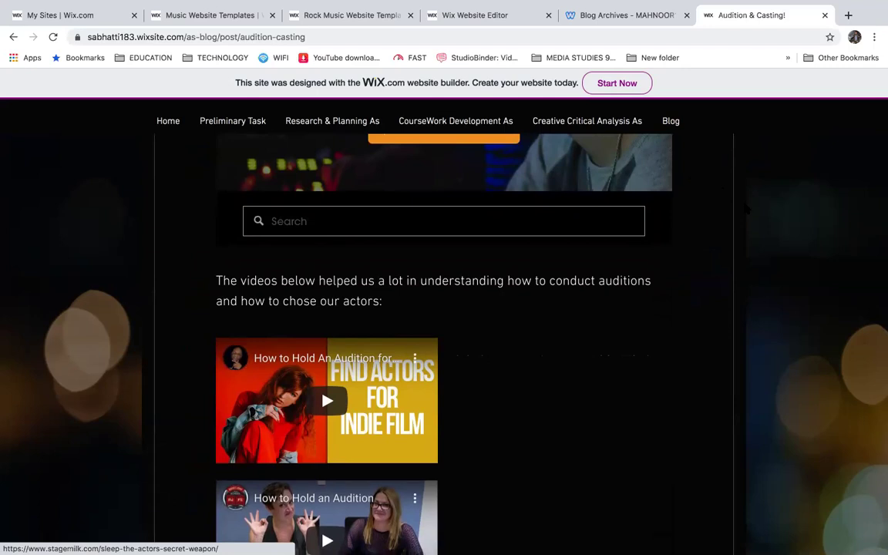
scroll(747, 208, up, 10)
scroll(746, 209, up, 1)
scroll(747, 208, down, 7)
scroll(746, 209, down, 6)
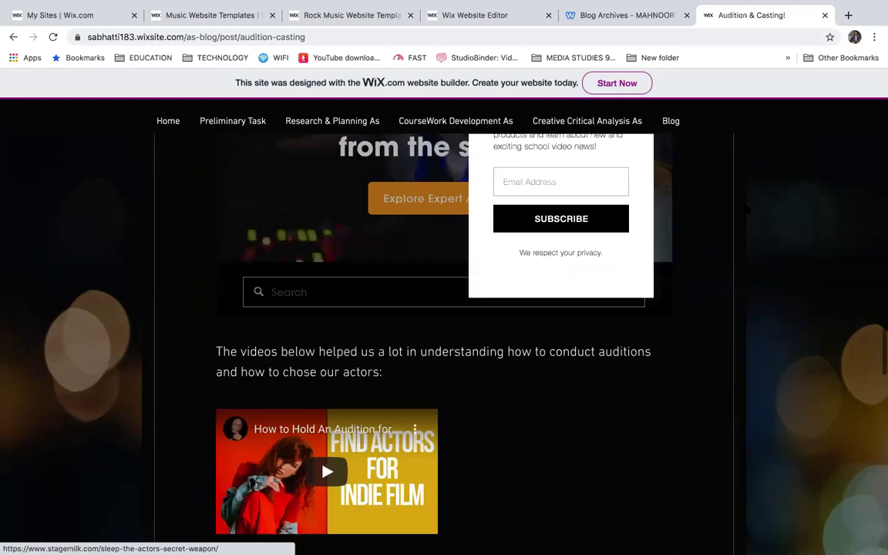
scroll(746, 208, up, 4)
scroll(747, 209, up, 8)
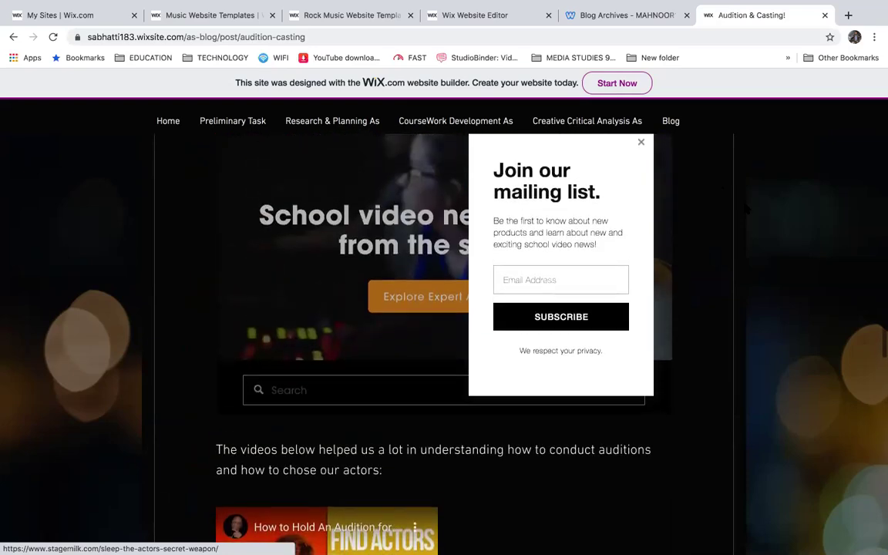
scroll(746, 208, up, 6)
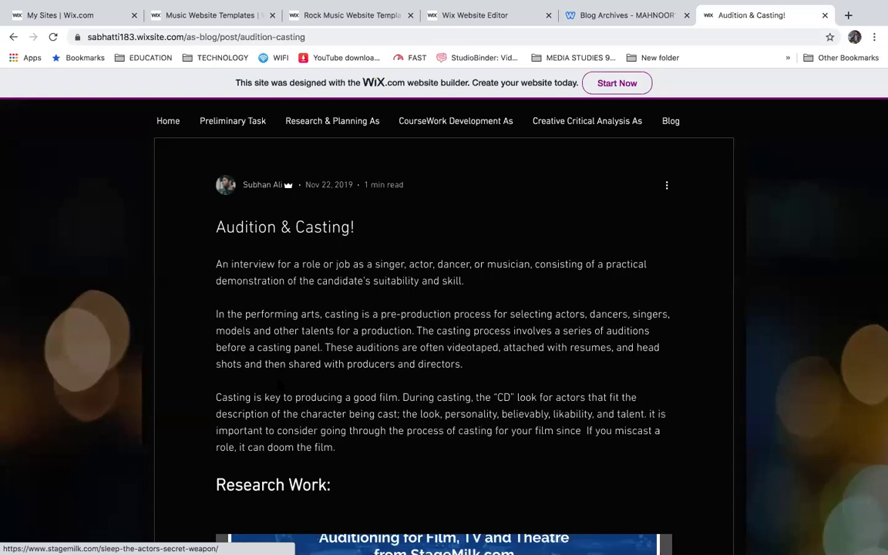
scroll(444, 309, down, 5)
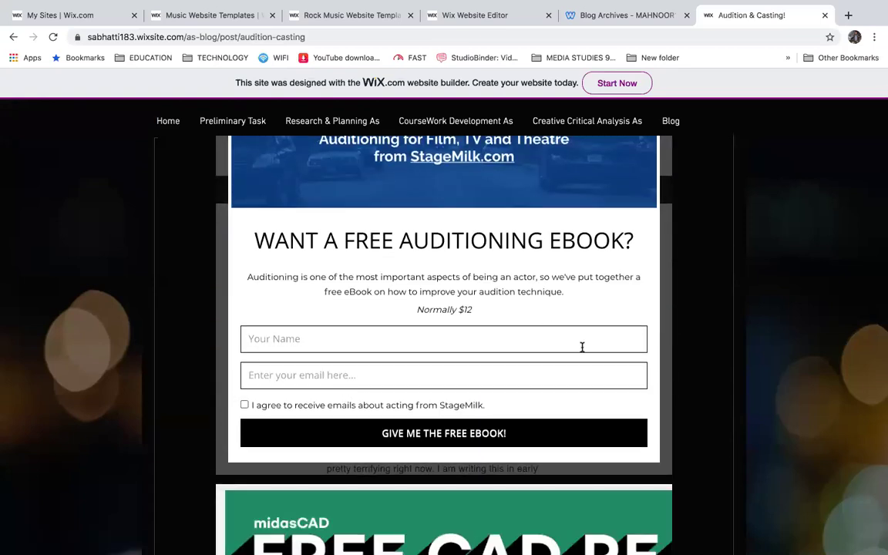
scroll(582, 347, down, 10)
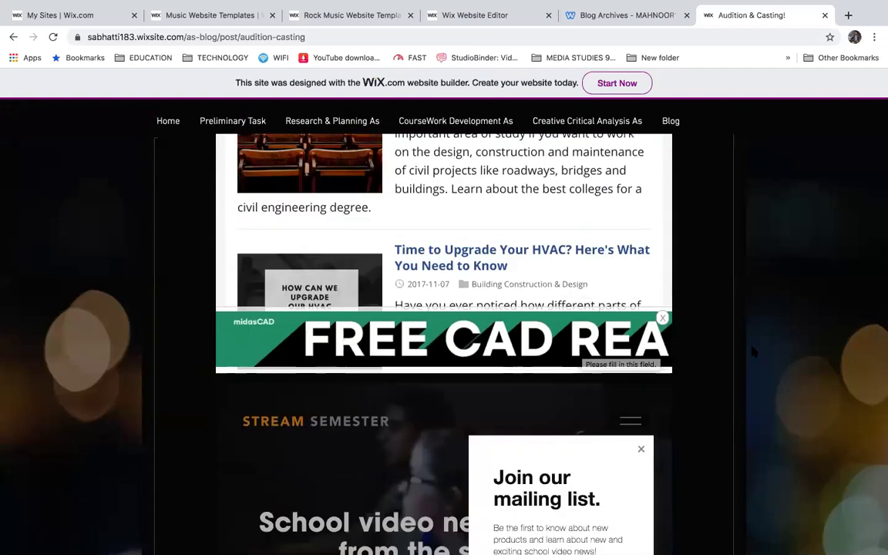
scroll(454, 302, down, 10)
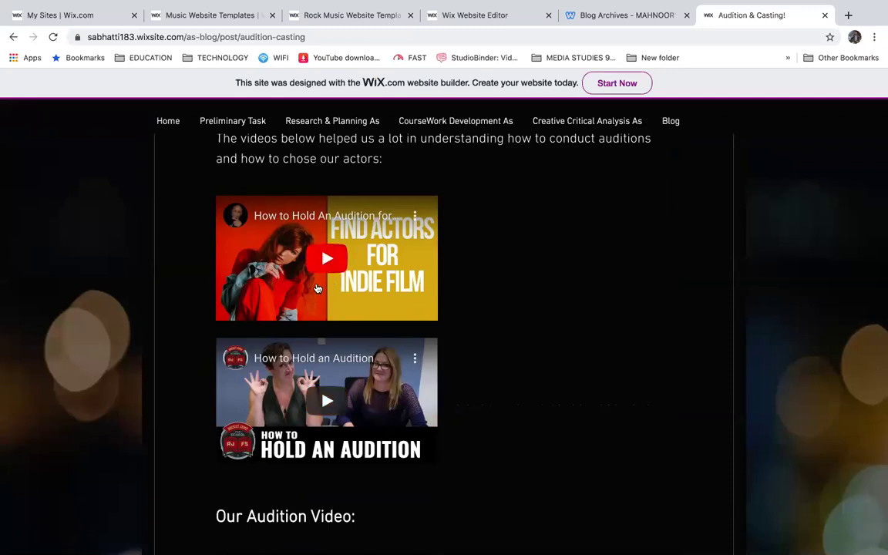
scroll(317, 288, down, 6)
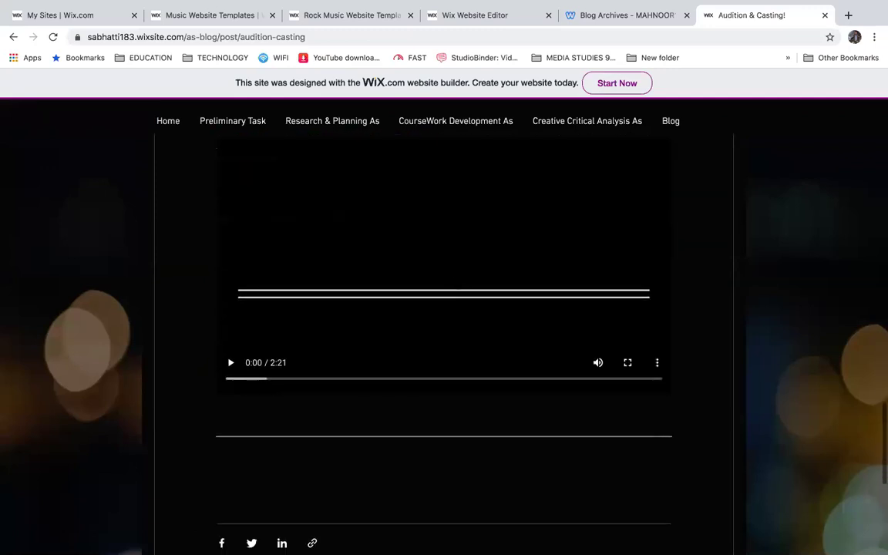
click(231, 362)
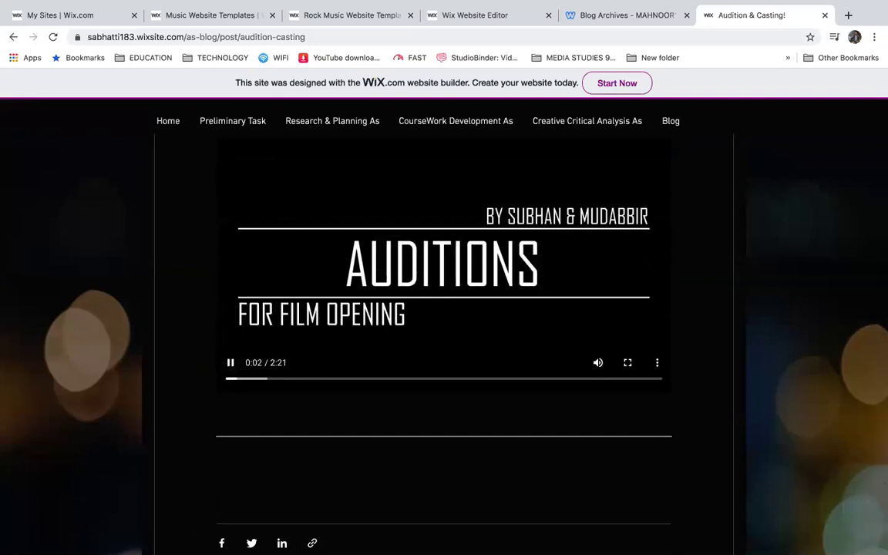
scroll(236, 368, up, 3)
scroll(237, 368, down, 3)
scroll(258, 392, down, 1)
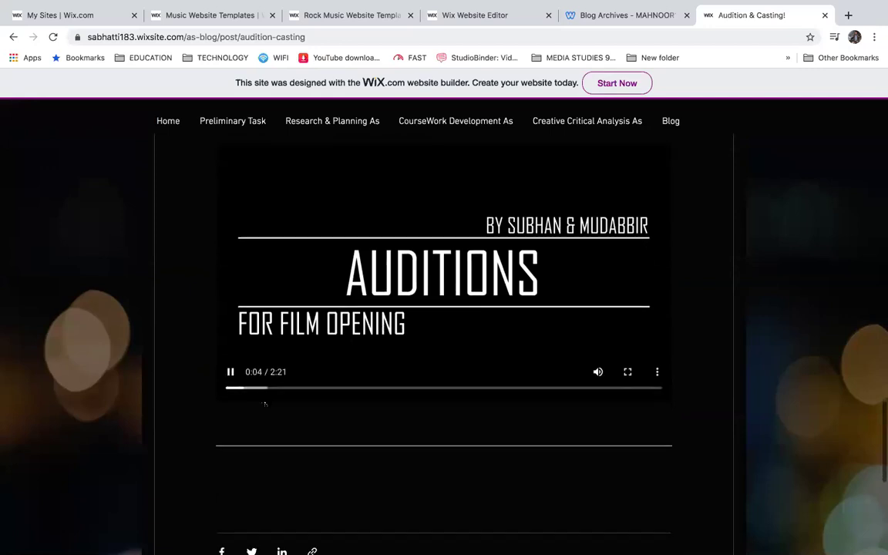
click(257, 390)
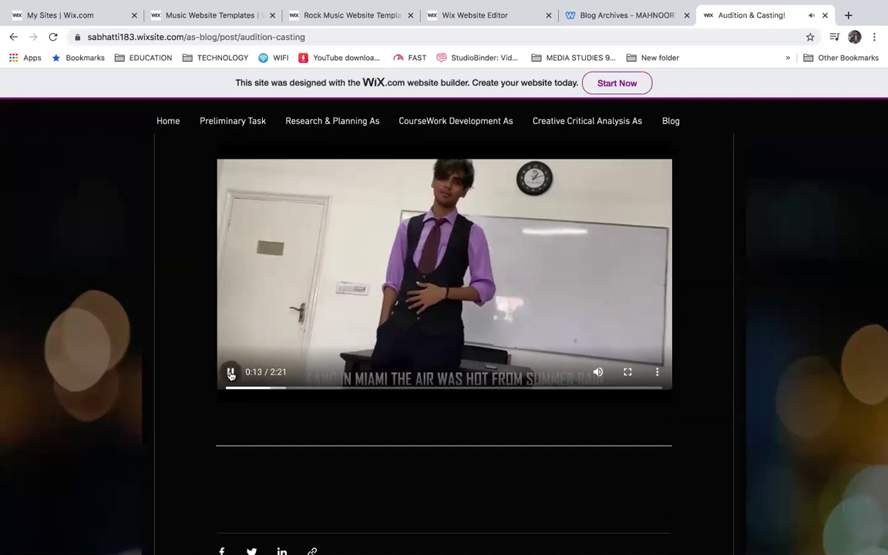
click(393, 311)
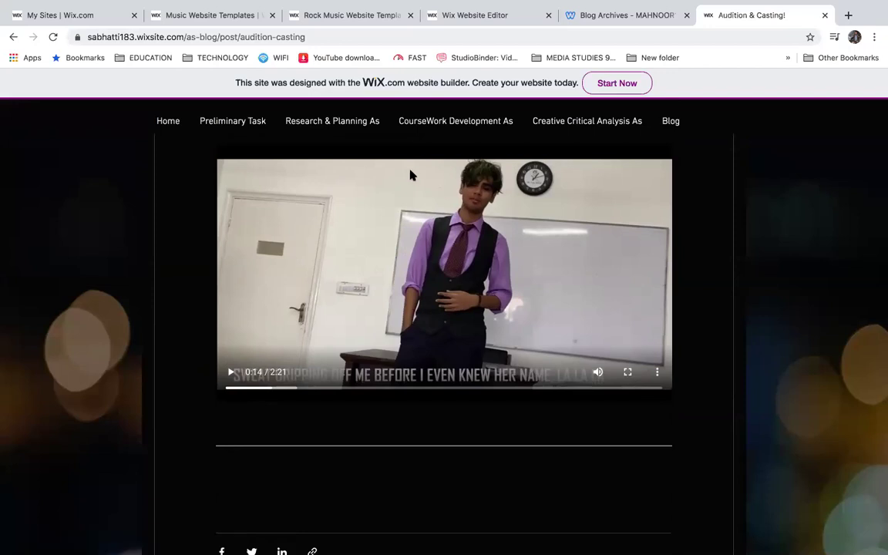
scroll(367, 160, up, 5)
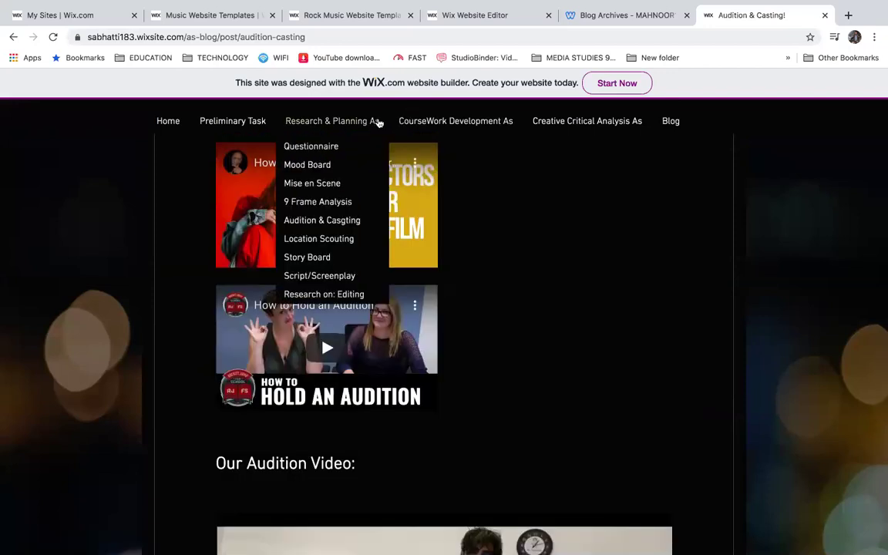
scroll(449, 199, down, 4)
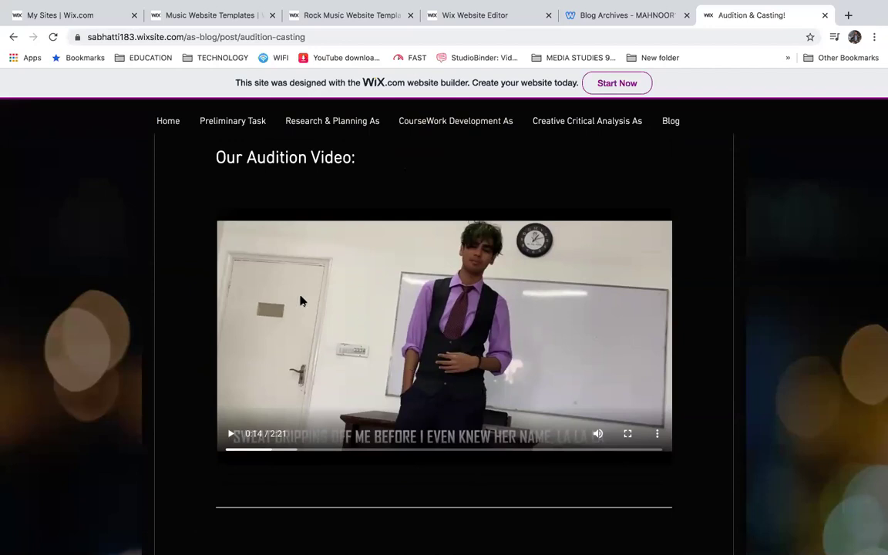
click(232, 436)
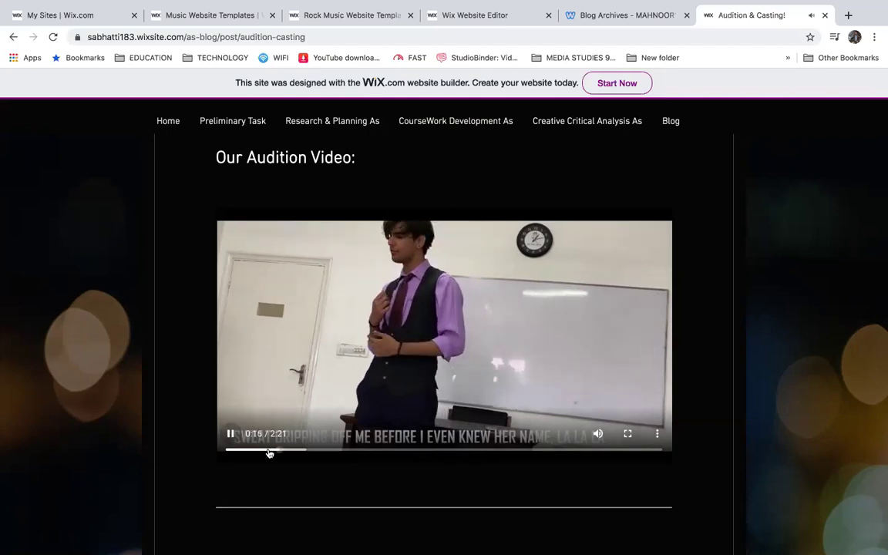
drag(303, 453, 321, 451)
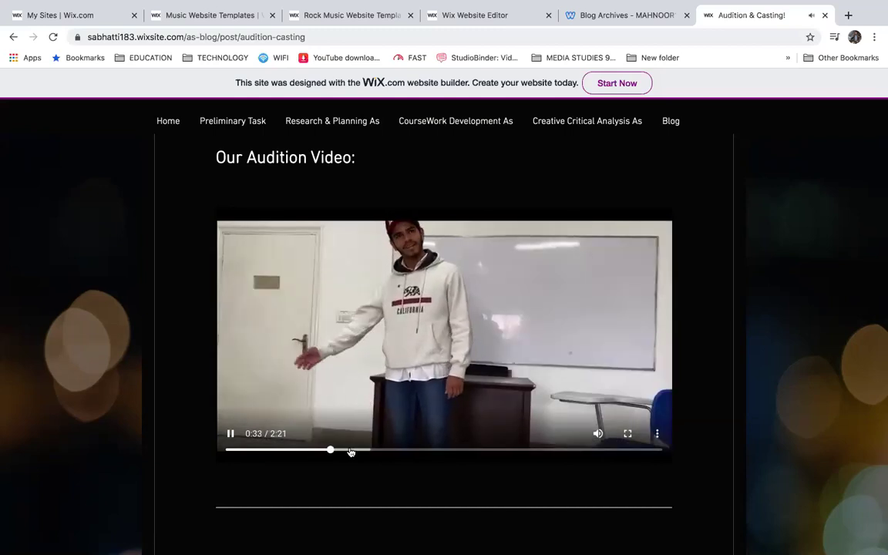
drag(350, 453, 395, 453)
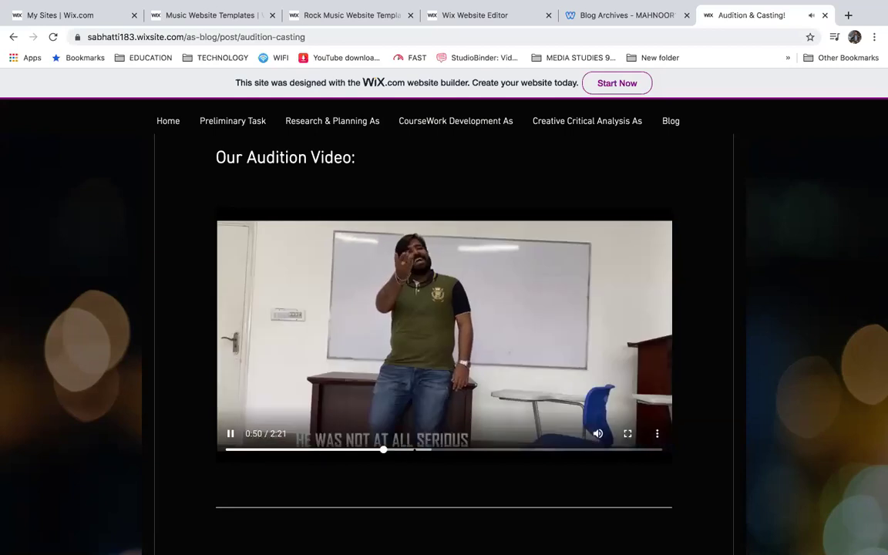
click(415, 451)
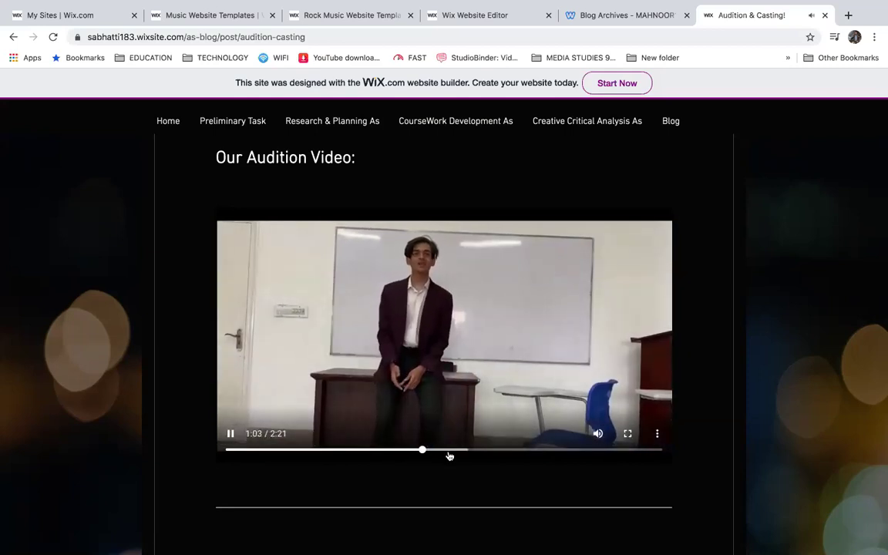
click(451, 455)
click(488, 455)
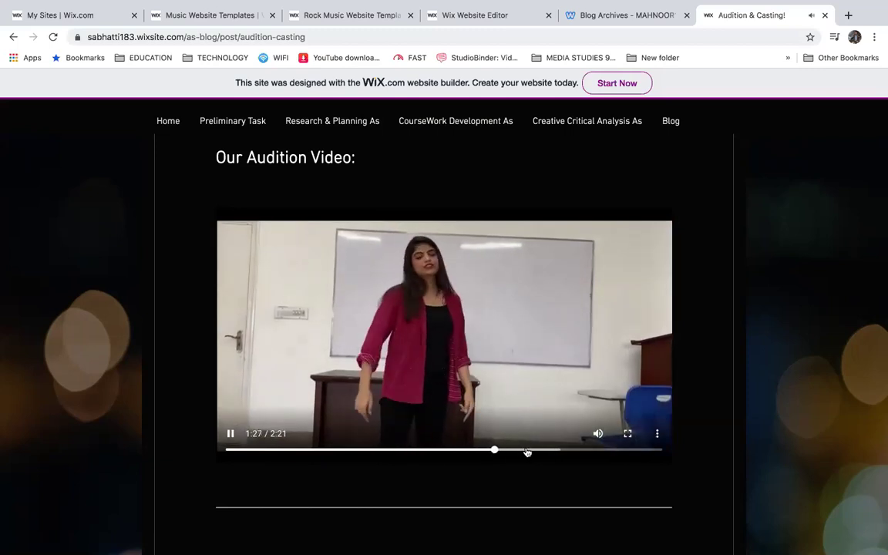
click(527, 451)
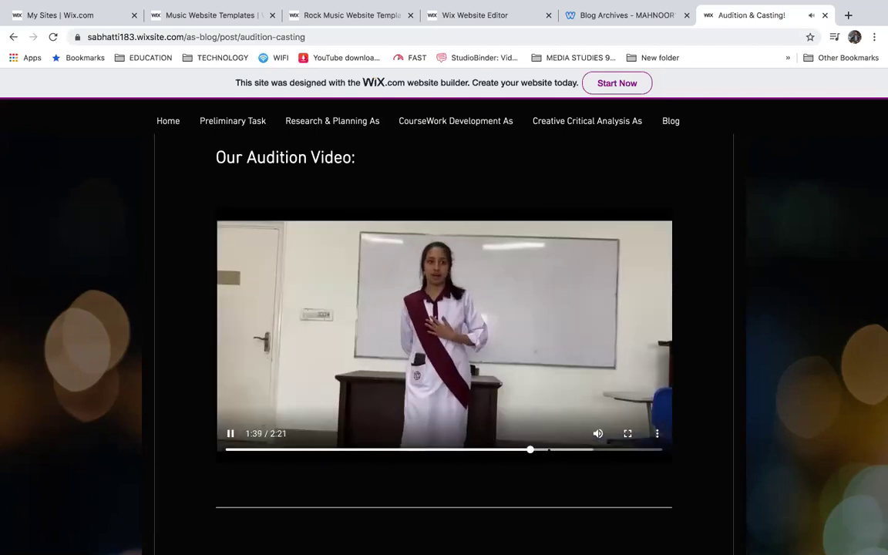
click(554, 450)
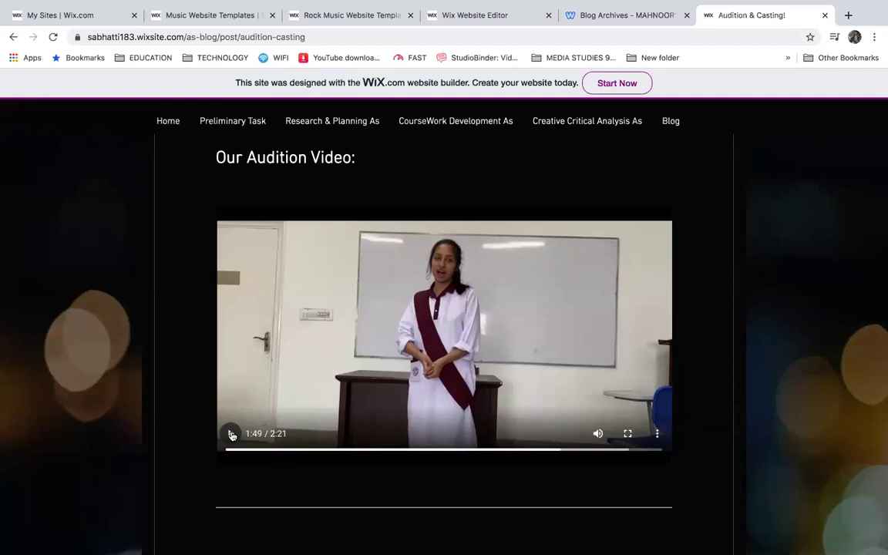
scroll(696, 389, down, 5)
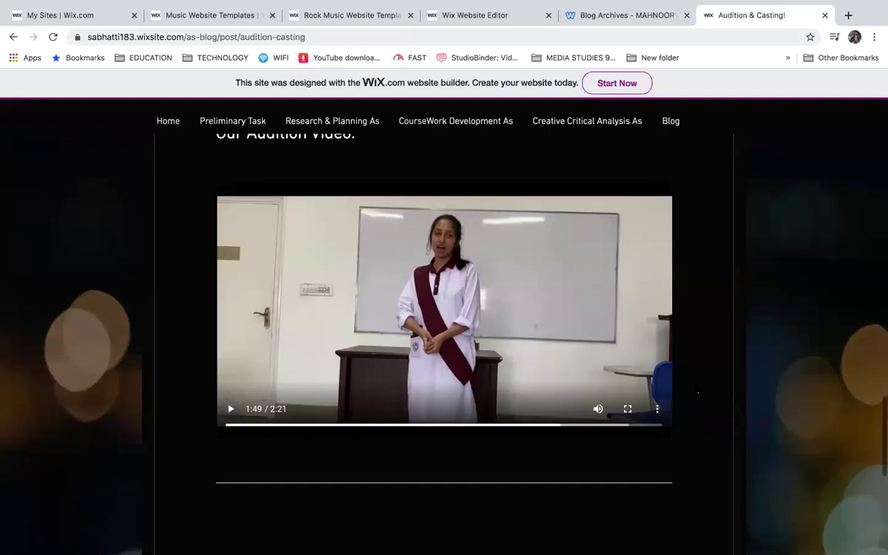
scroll(697, 389, down, 1)
scroll(697, 390, down, 2)
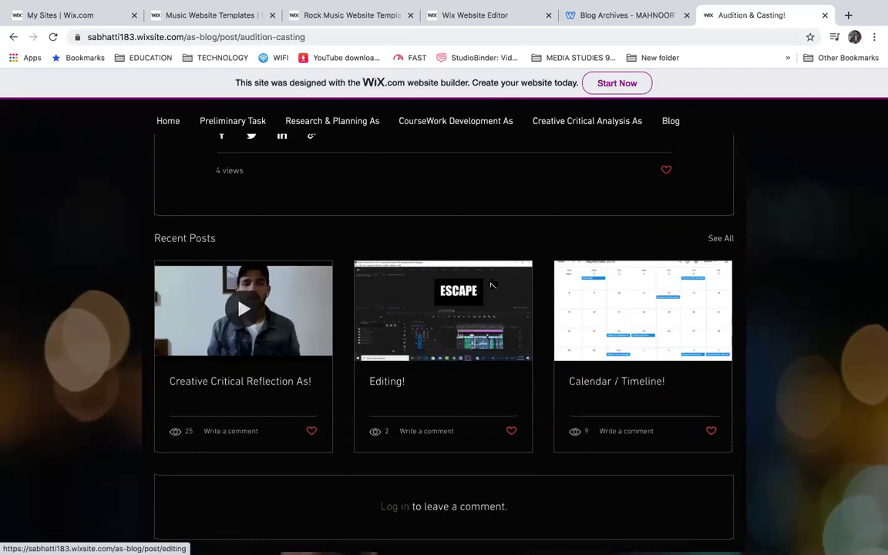
scroll(492, 285, up, 10)
scroll(492, 285, up, 10)
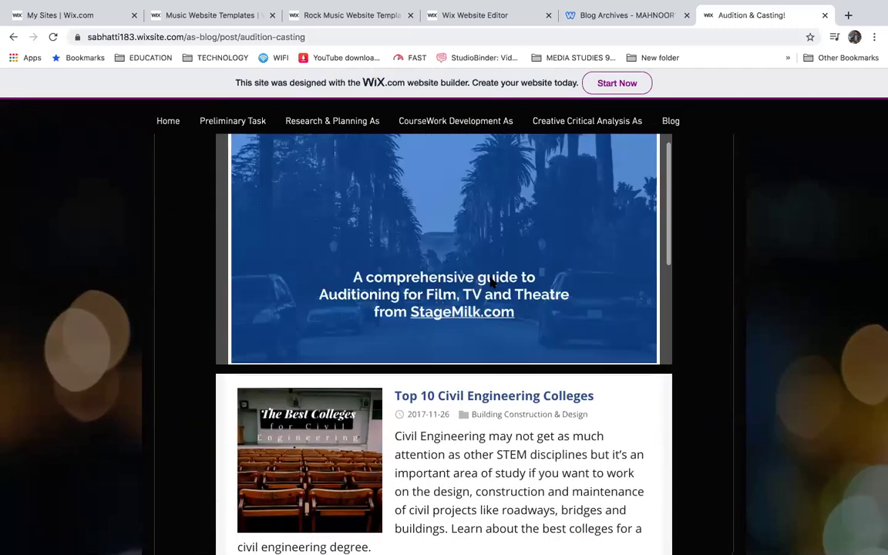
scroll(491, 282, up, 5)
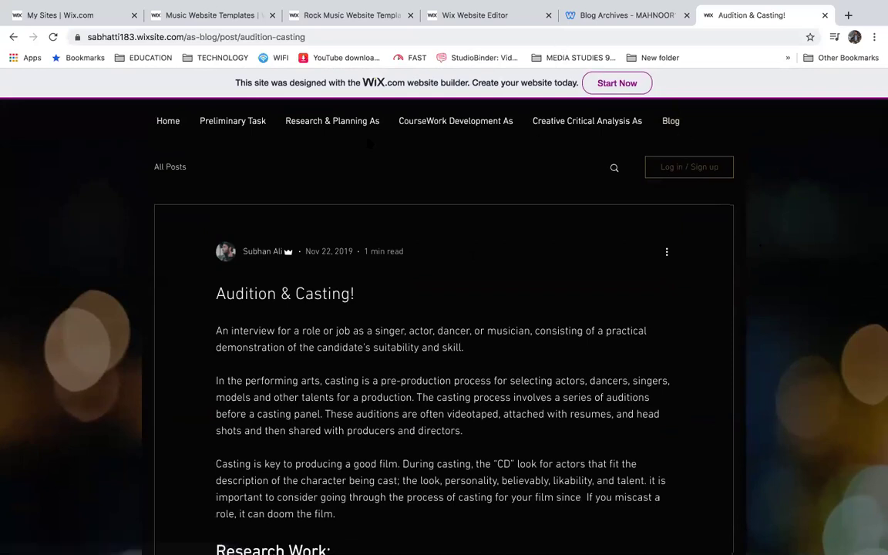
Step: Return to the Toxic Void site editor and preview the site before editing
click(468, 16)
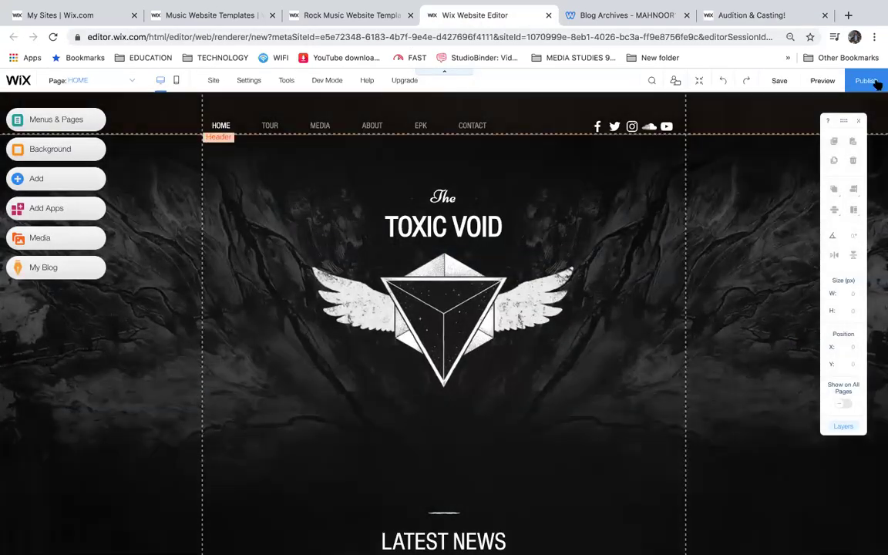
click(819, 80)
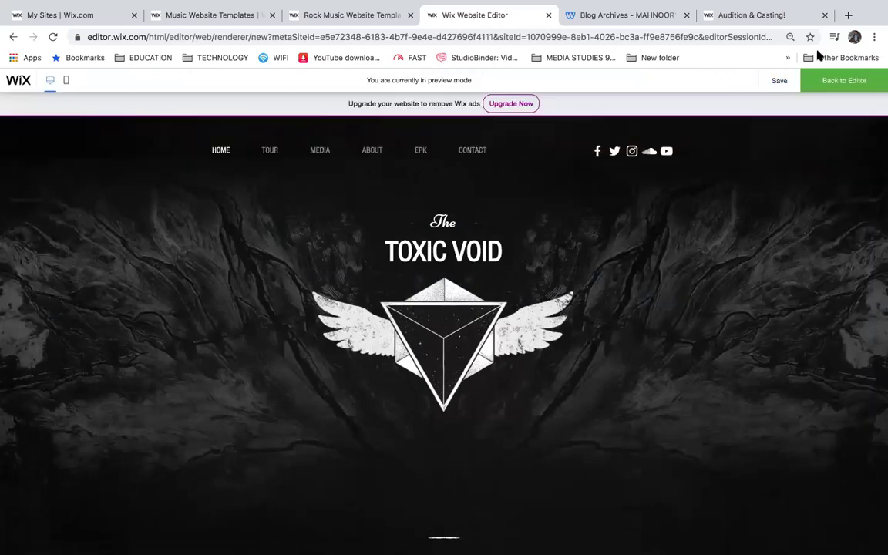
click(844, 81)
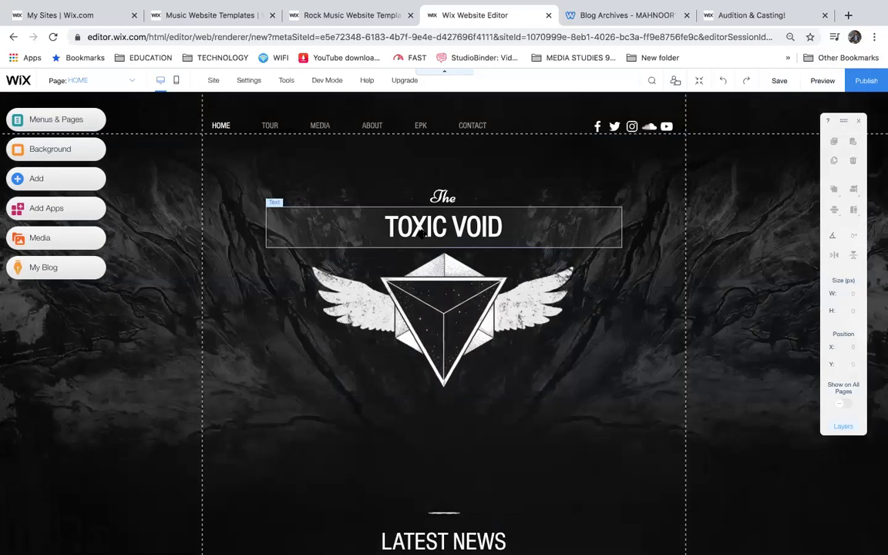
Step: Replace the TOXIC VOID heading with the portfolio owner's name in capitals
click(416, 226)
click(395, 185)
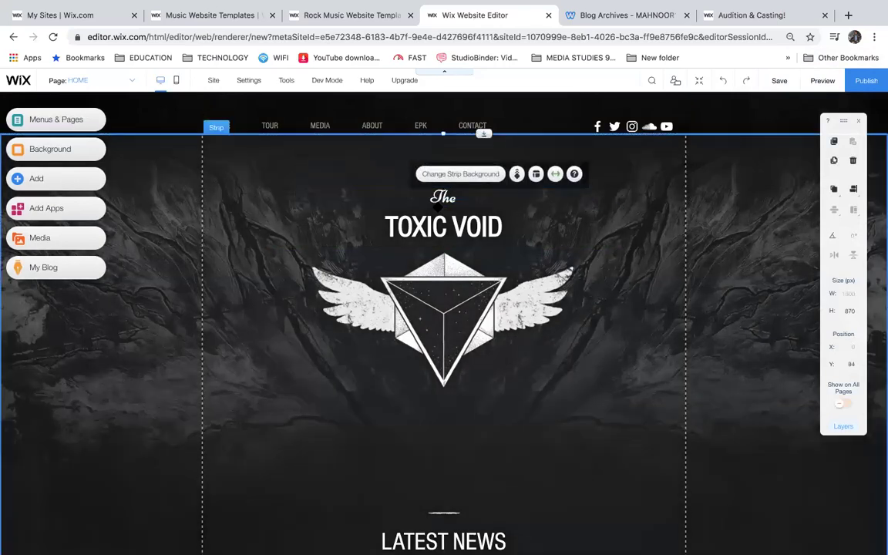
click(430, 221)
double_click(429, 222)
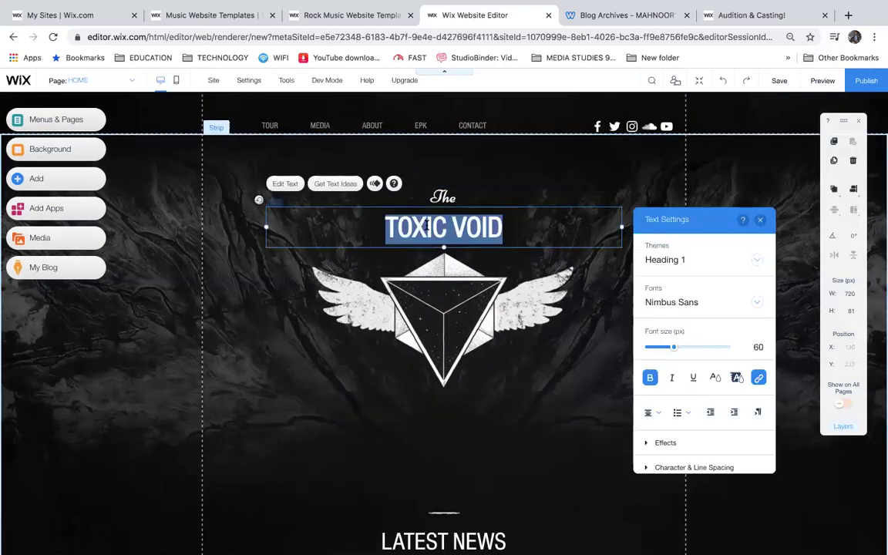
text(M)
key(BackSpace)
text(OMER GILL)
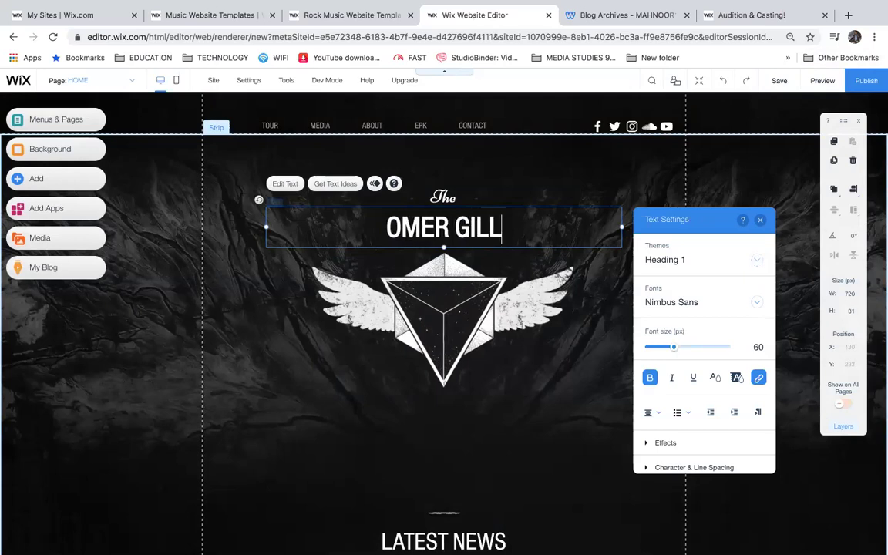
text(ANI)
click(454, 139)
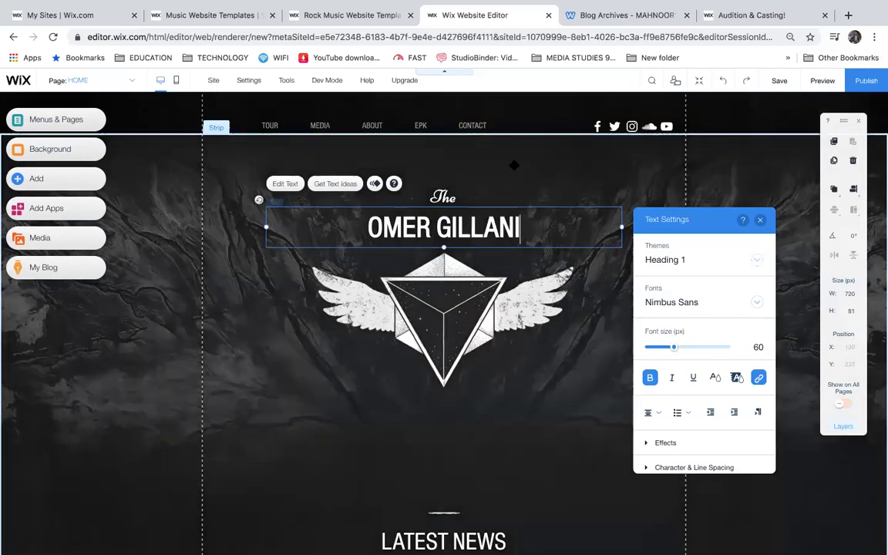
click(454, 195)
Step: Change the small 'The' line to 'Beaconhouse College Campus' in Patrick Hand font
double_click(443, 196)
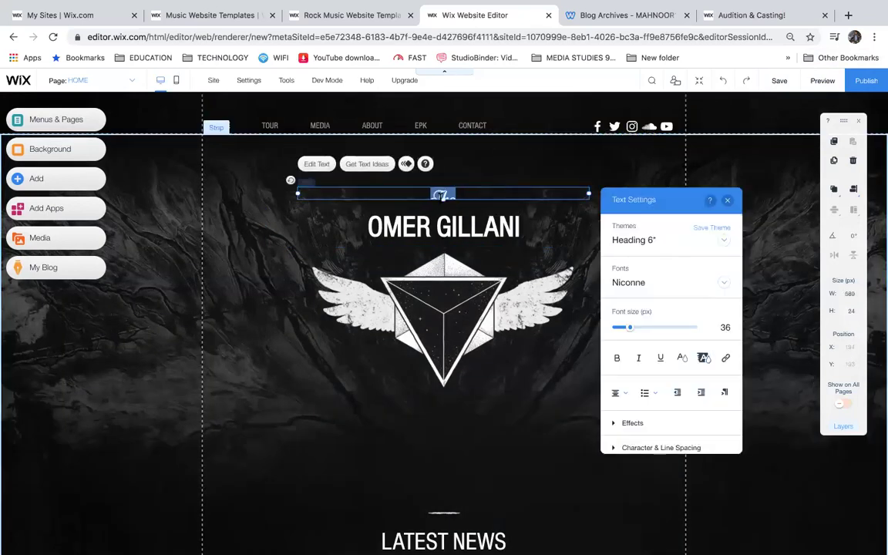
key(BackSpace)
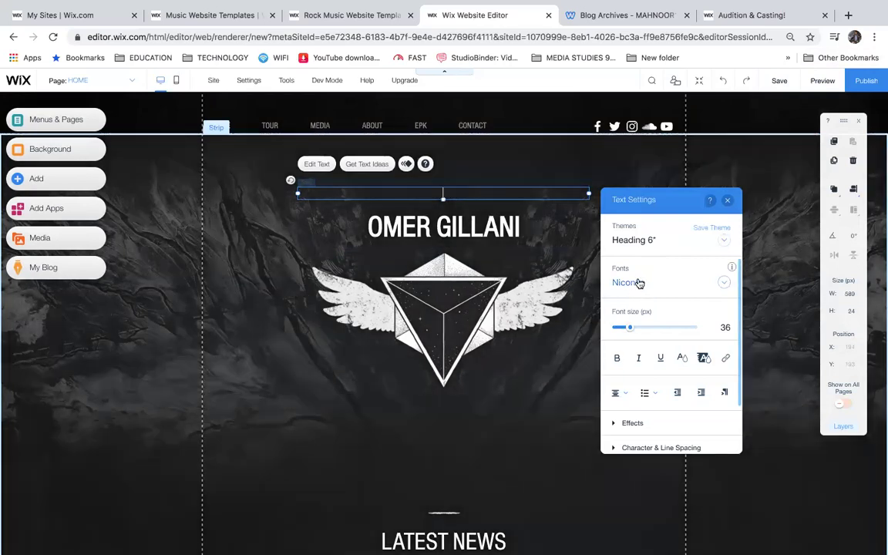
click(637, 283)
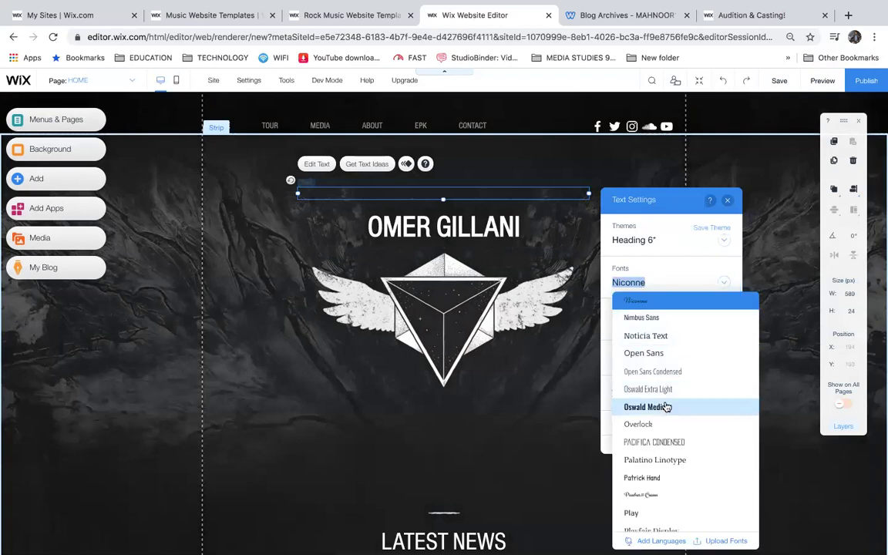
click(676, 478)
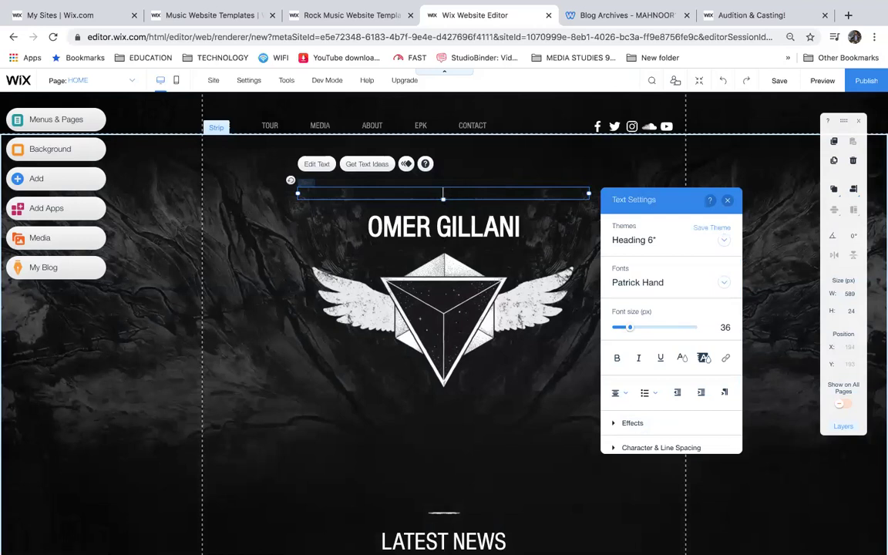
text(R)
key(BackSpace)
text(BEA)
key(BackSpace)
key(BackSpace)
text(eaconho)
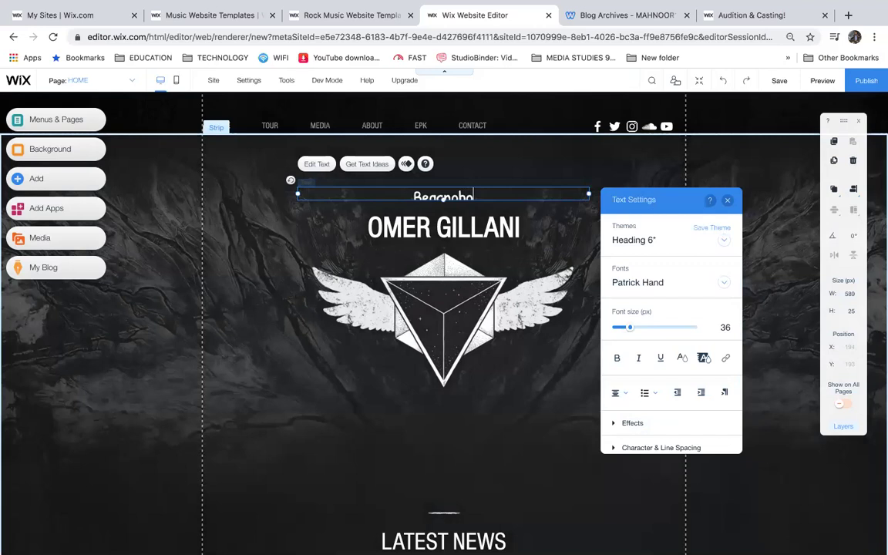
text(use College Cam)
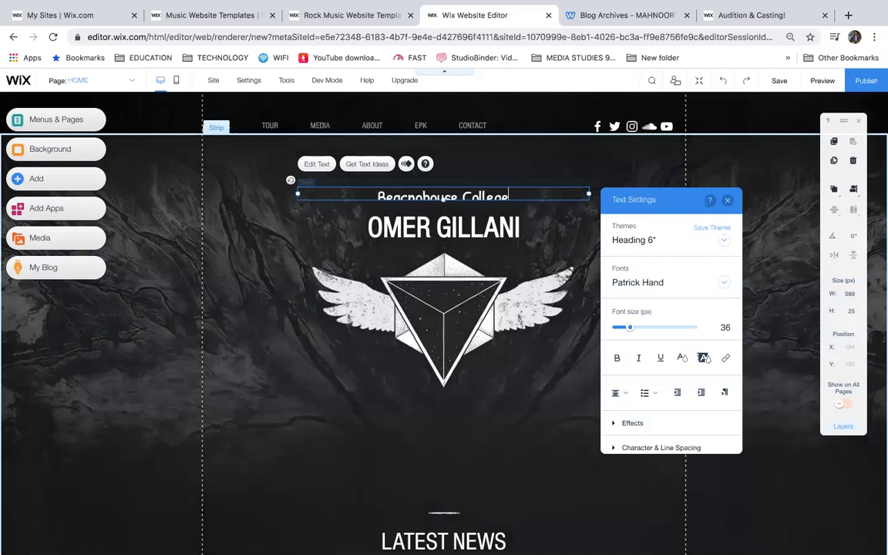
text(pus)
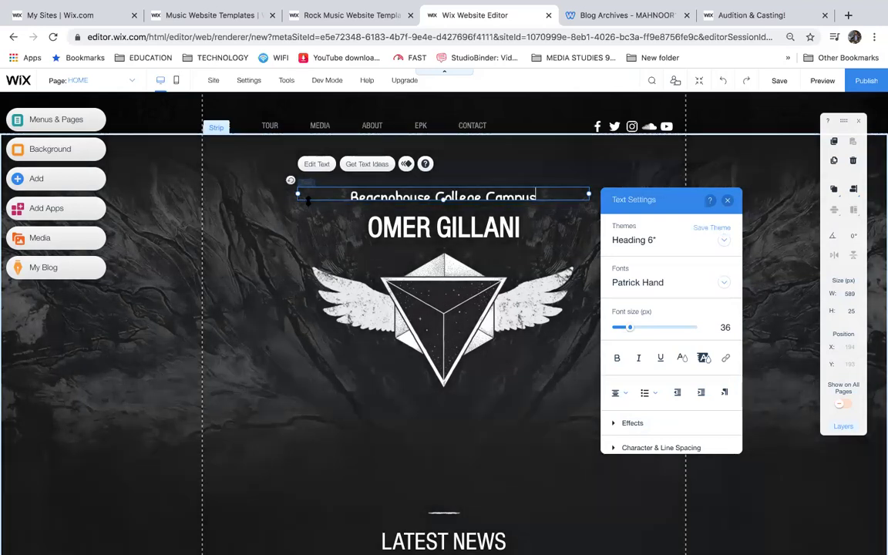
Step: Enlarge the college line's box, shrink its text to 28 px, and delete the winged logo
drag(307, 200, 307, 212)
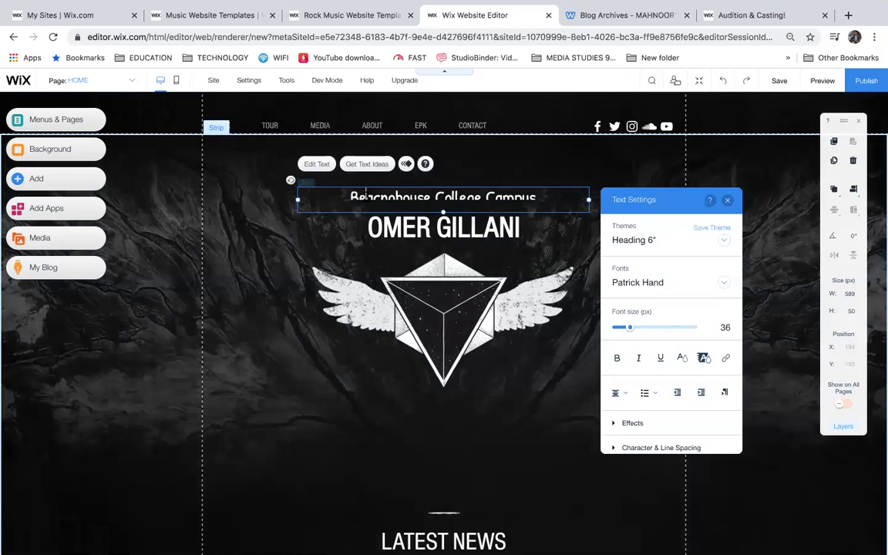
key(ctrl+a)
drag(639, 331, 626, 330)
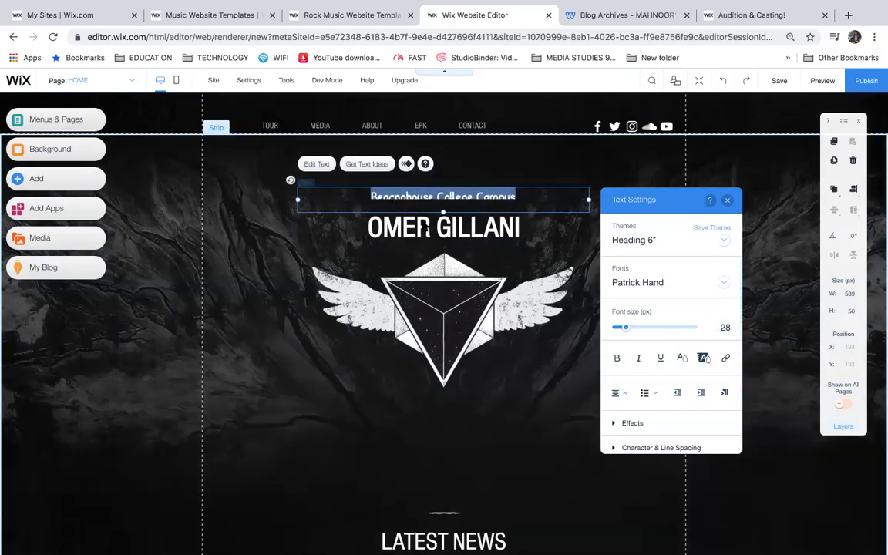
click(448, 304)
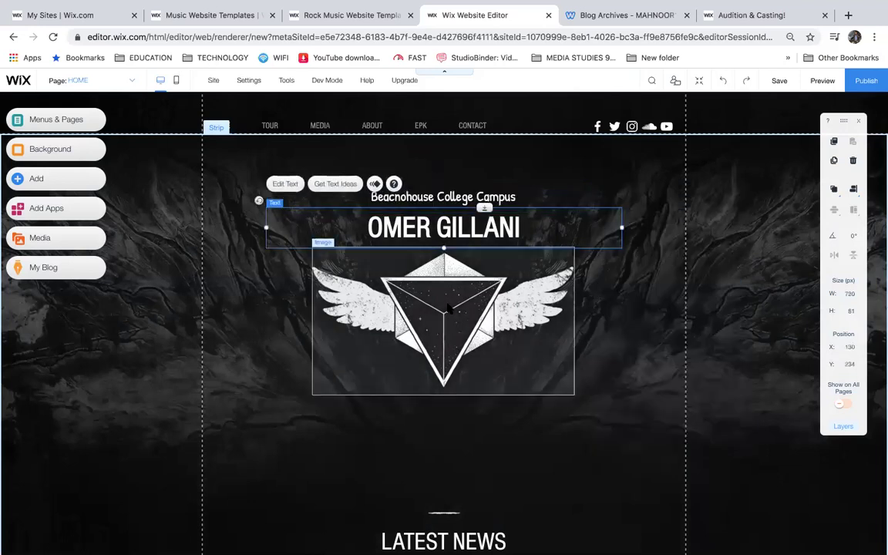
click(449, 306)
key(Delete)
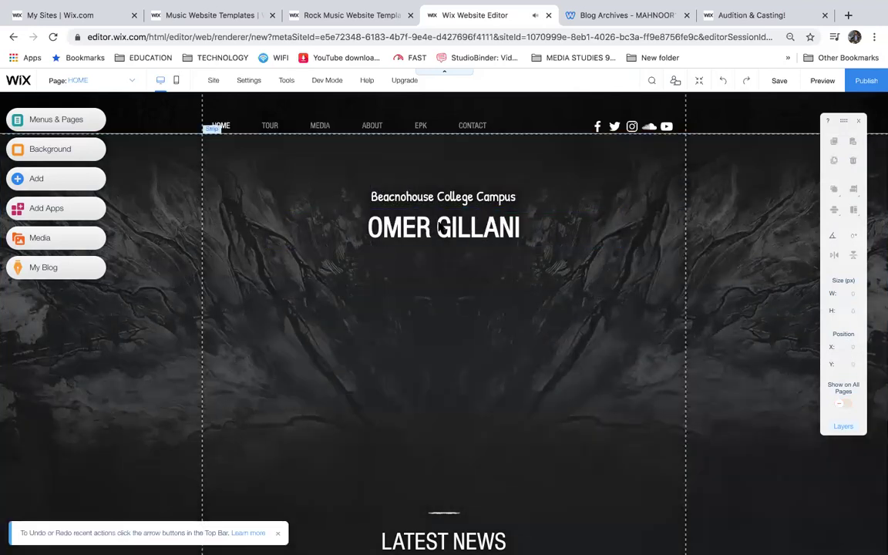
Step: Nudge the name and college line down and append '(PK007)' to the college line
click(440, 230)
key(Down)
key(Down)
key(Down)
key(Down)
key(Down)
key(Down)
key(Down)
key(Down)
key(Down)
key(Down)
key(Down)
key(Down)
key(Down)
key(Down)
key(Down)
key(Down)
key(Down)
key(Down)
key(Down)
key(Down)
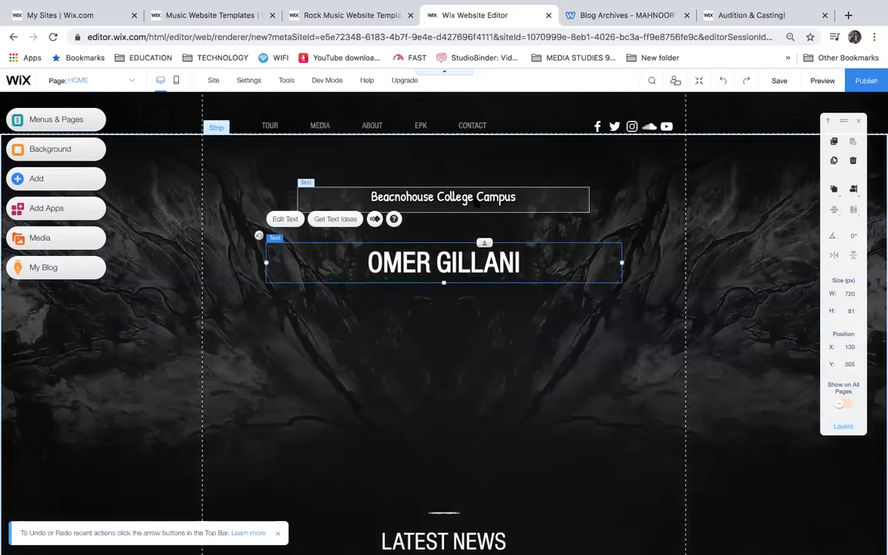
click(476, 200)
key(Down)
key(Down)
key(Down)
key(Down)
key(Down)
key(Down)
key(Down)
key(Down)
key(Down)
key(Down)
key(Down)
key(Down)
key(Down)
key(Down)
key(Down)
key(Down)
key(Down)
key(Down)
key(Down)
key(Down)
key(Down)
key(Down)
key(Down)
key(Down)
key(Down)
key(Down)
key(Down)
key(Down)
key(Down)
key(Down)
key(Down)
key(Down)
key(Down)
key(Down)
key(Down)
key(Down)
key(Down)
key(Down)
key(Down)
key(Down)
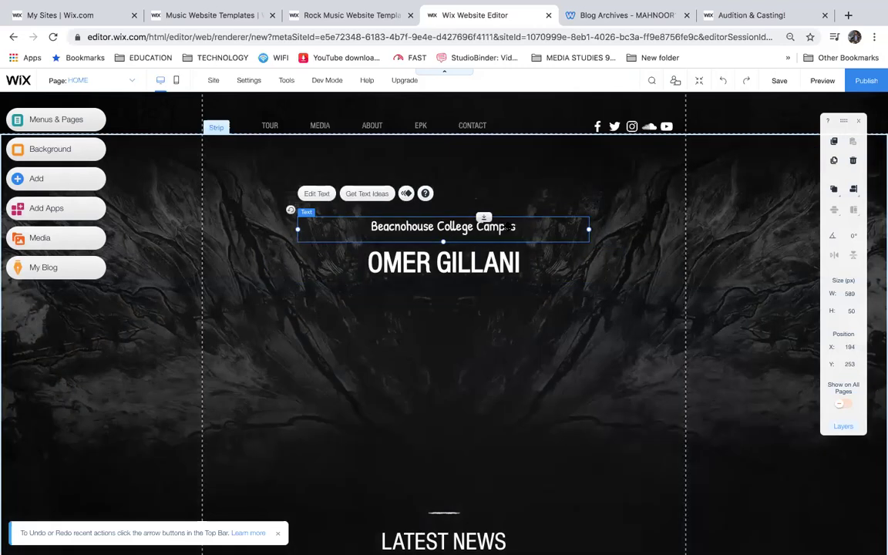
double_click(521, 226)
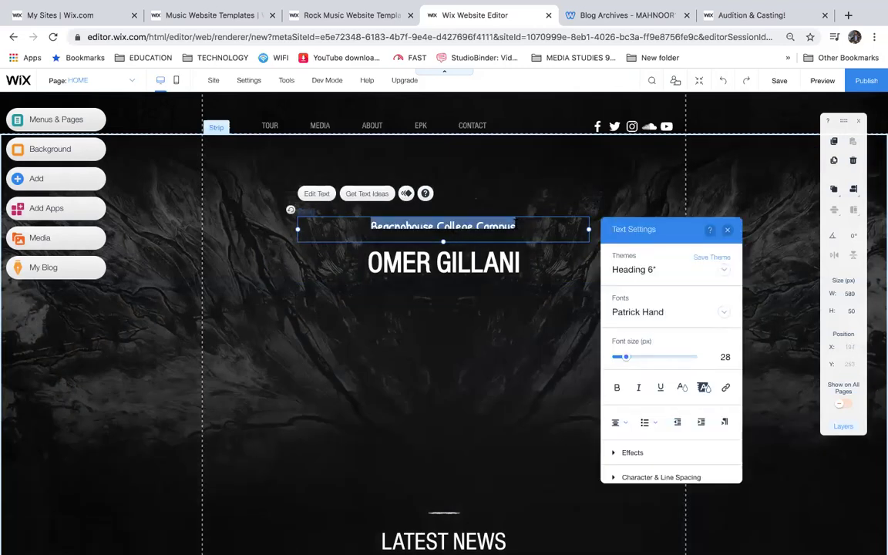
click(516, 226)
text(()
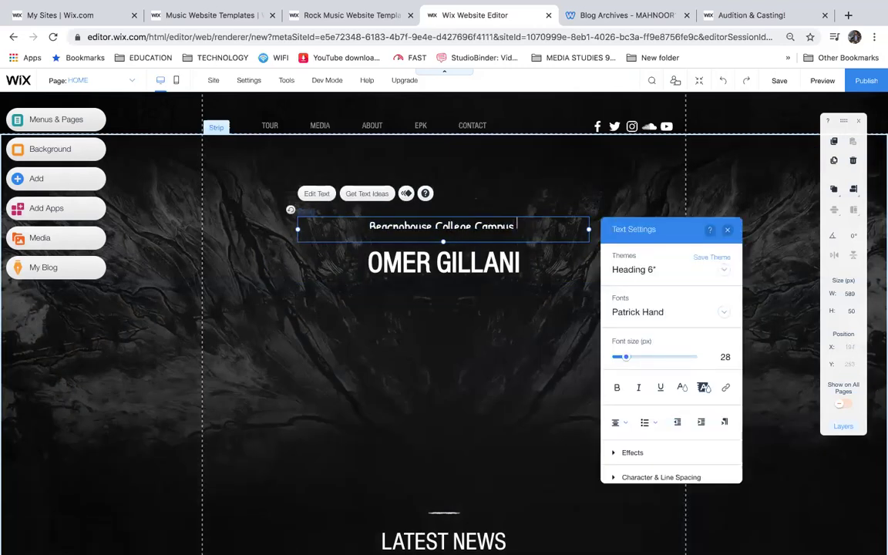
text(PK007))
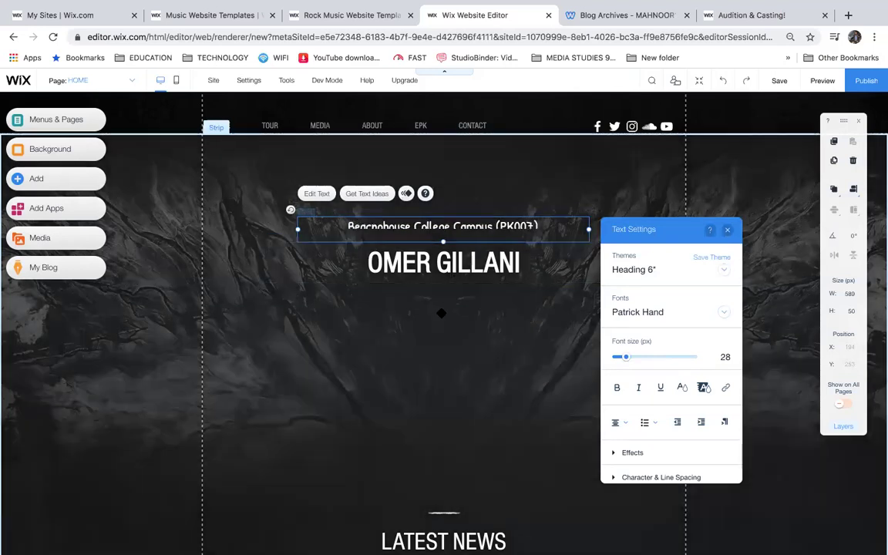
click(441, 313)
Step: Drag the name and college line lower, then duplicate the college line
click(447, 260)
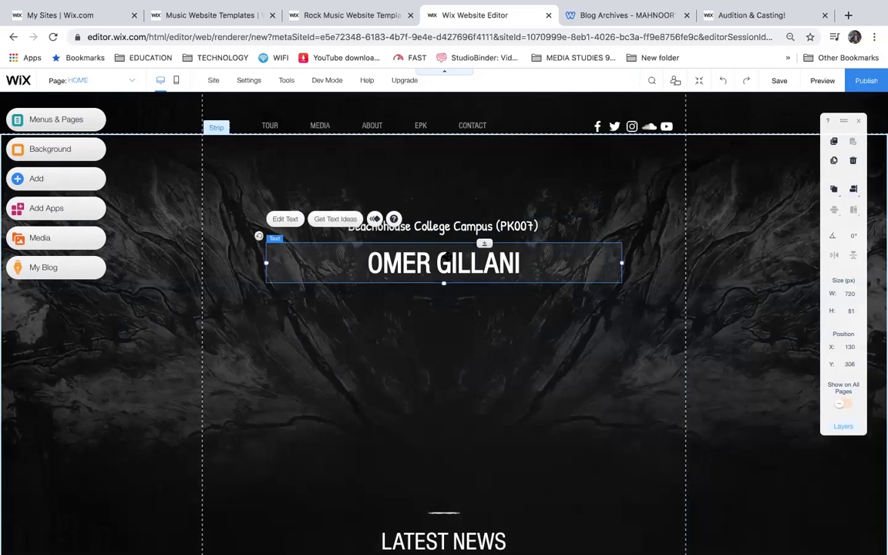
drag(448, 257, 447, 281)
click(467, 224)
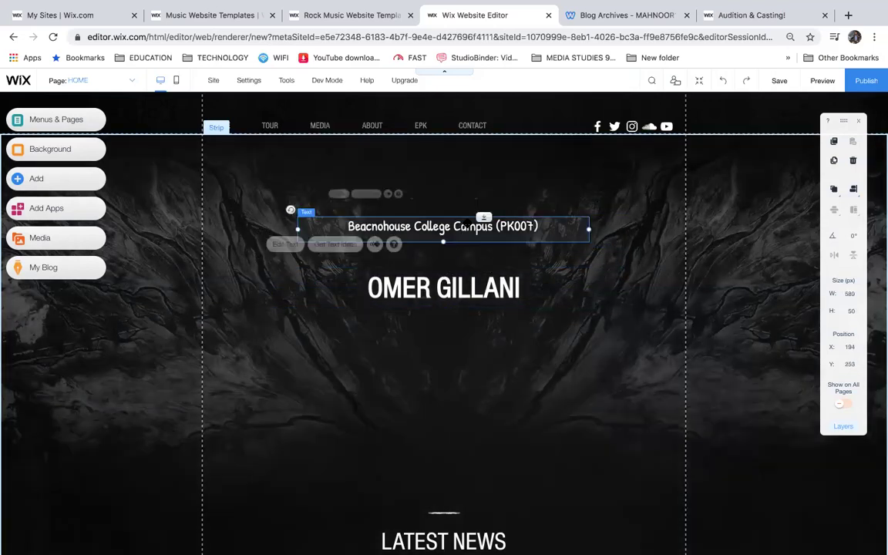
drag(455, 217, 453, 242)
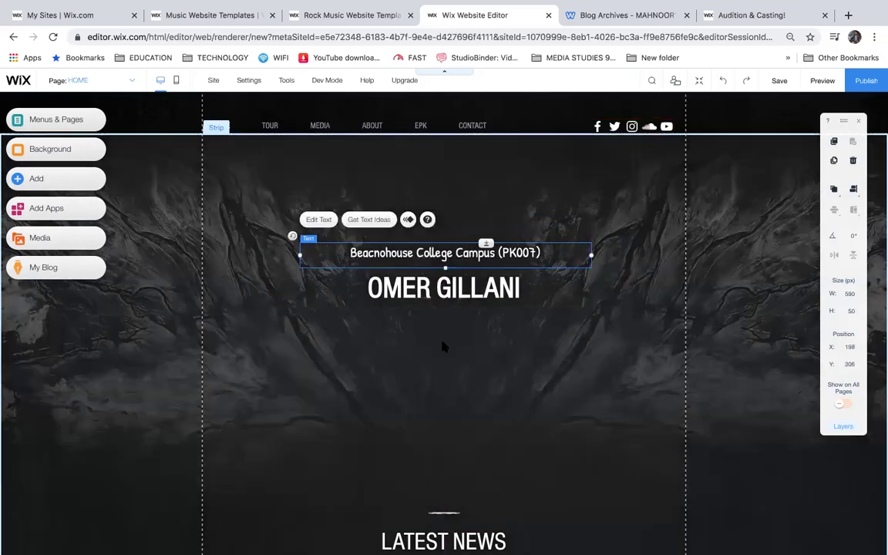
click(460, 266)
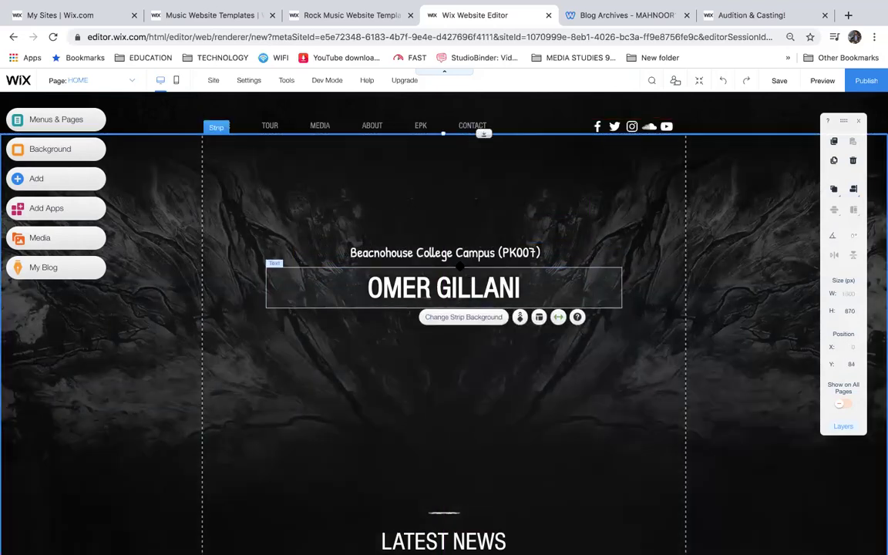
click(467, 259)
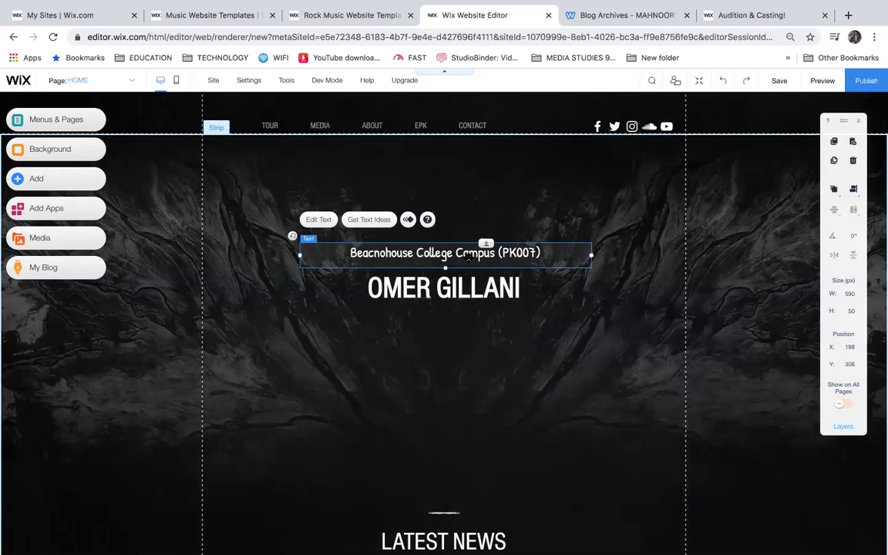
key(ctrl+d)
Step: Move the copied line below the name and retype it as 'Cinematography' in a taller box
drag(472, 262, 426, 317)
double_click(429, 318)
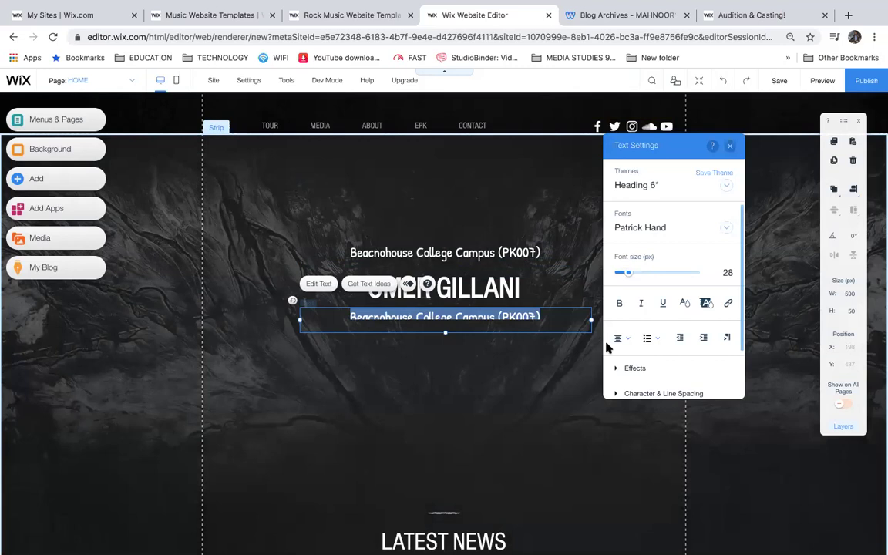
key(BackSpace)
text(cand)
key(BackSpace)
key(BackSpace)
key(BackSpace)
text(IN)
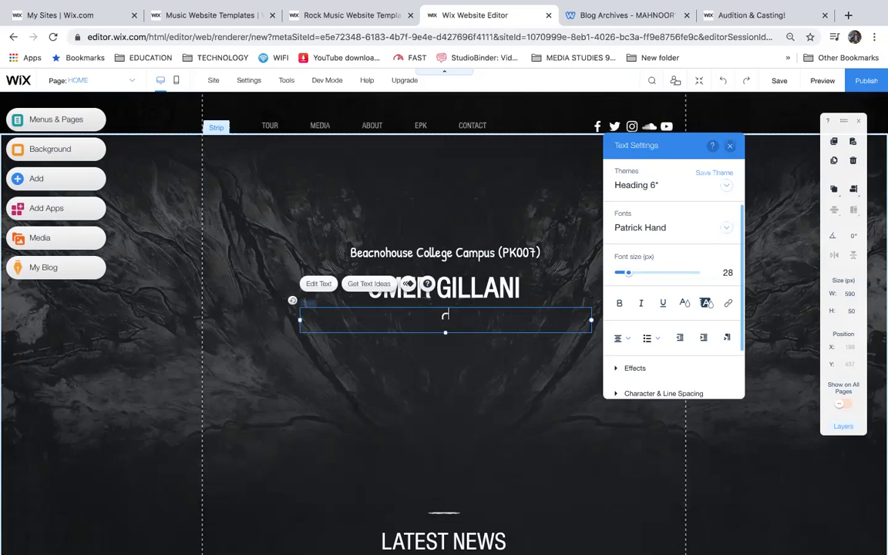
text(inematography)
key(BackSpace)
key(BackSpace)
key(BackSpace)
key(BackSpace)
text(aphy)
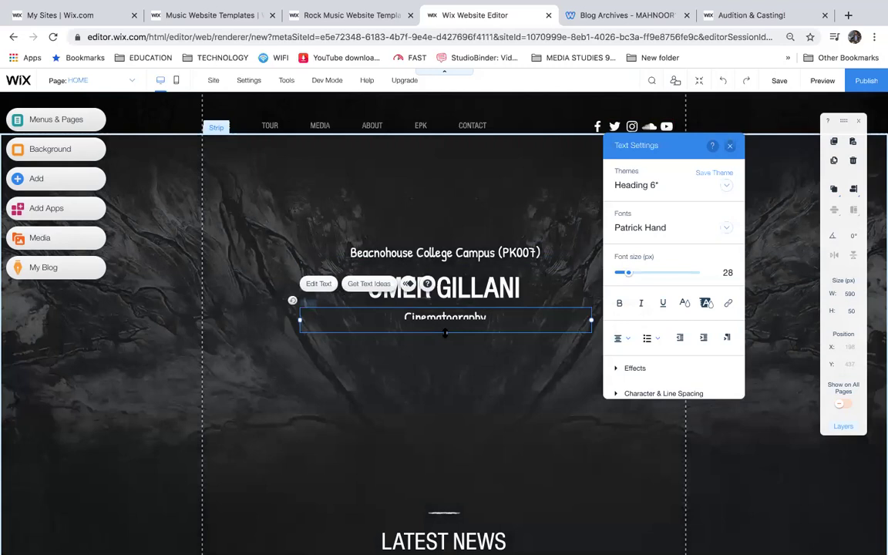
drag(445, 333, 445, 349)
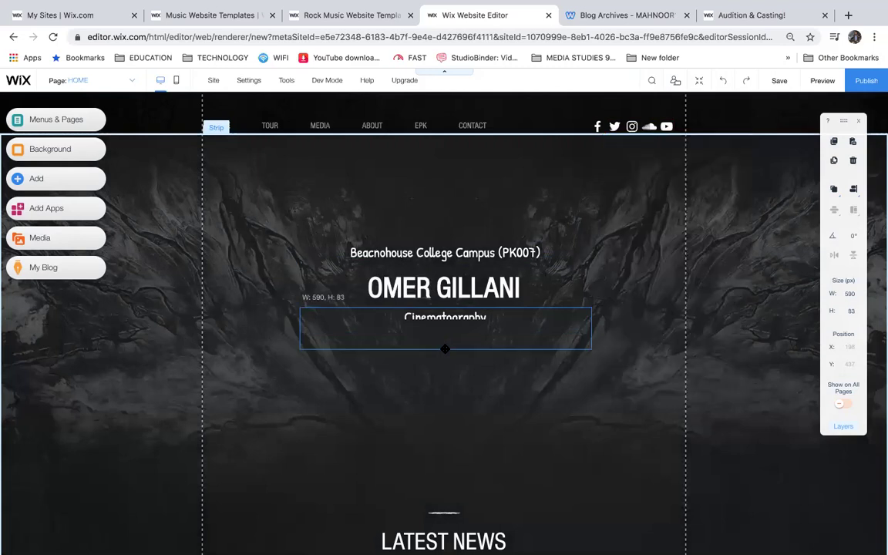
Step: Set the Cinematography subtitle's font to Play, then undo the last change
double_click(452, 318)
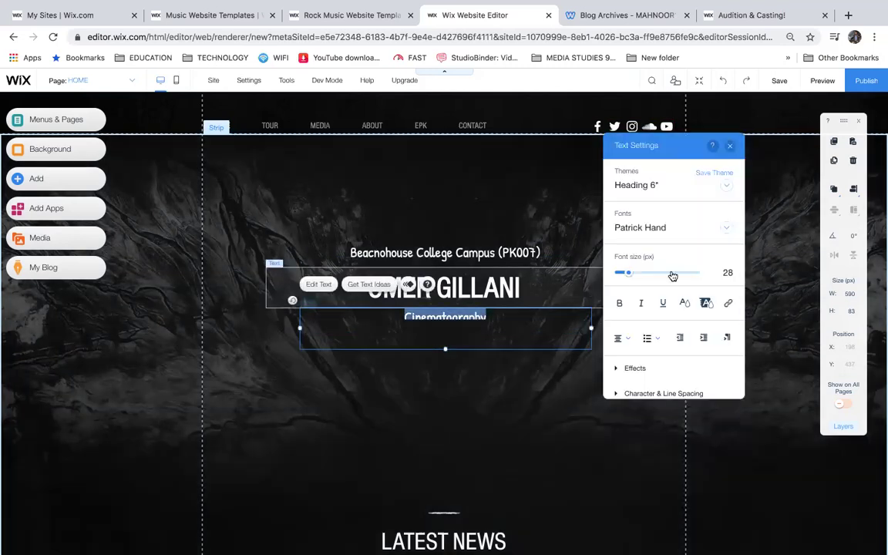
click(652, 229)
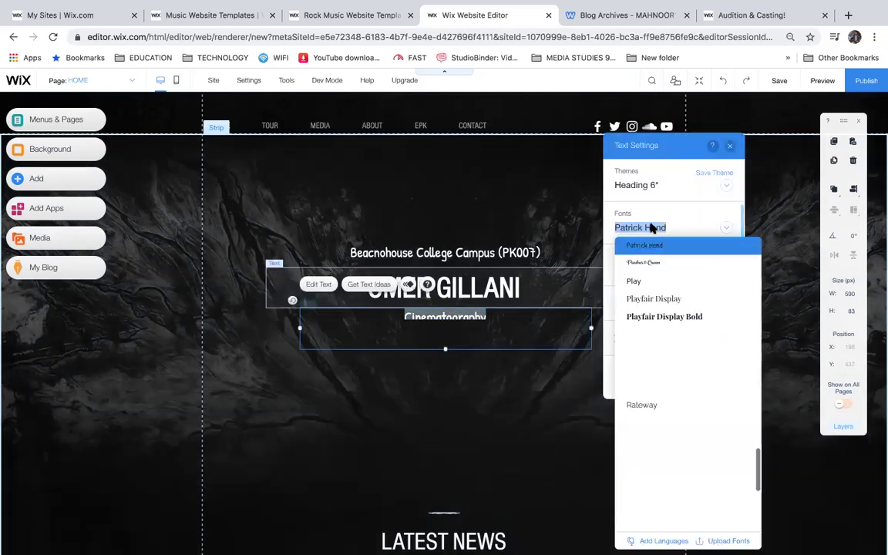
click(645, 282)
click(466, 370)
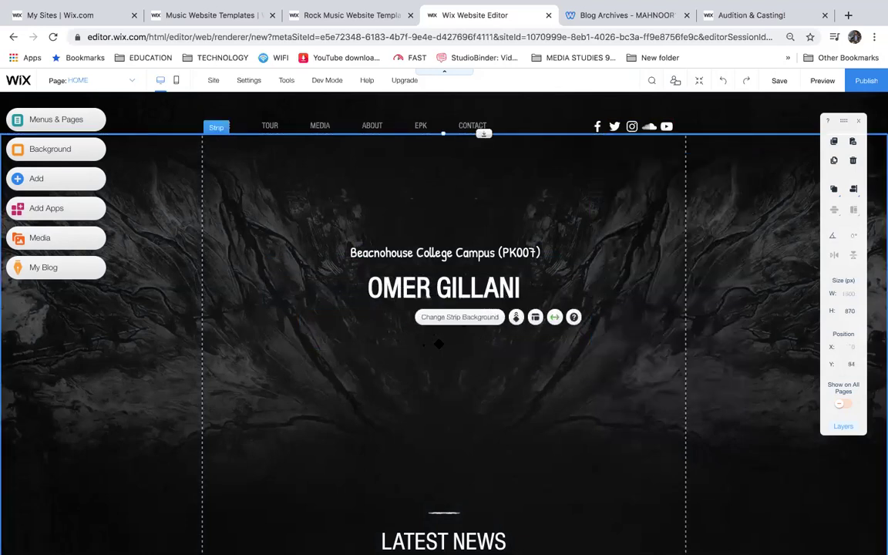
click(461, 260)
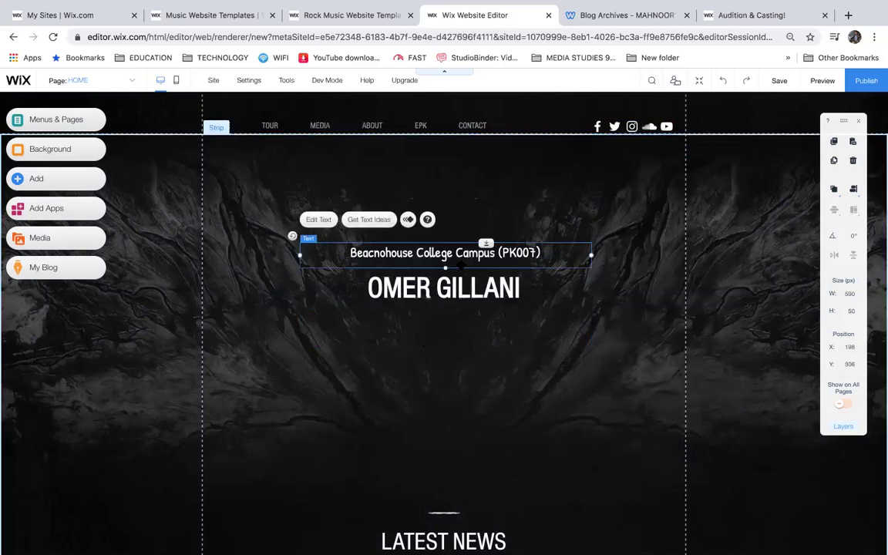
click(431, 322)
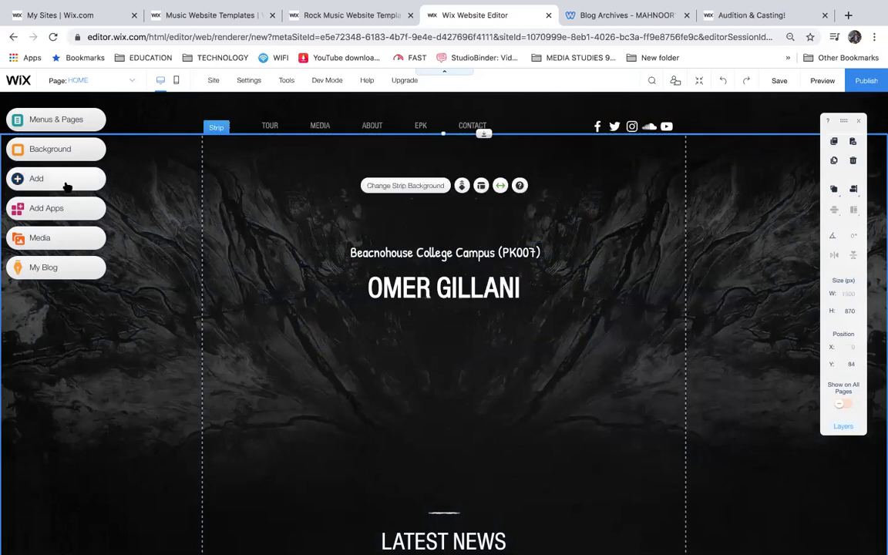
key(super+z)
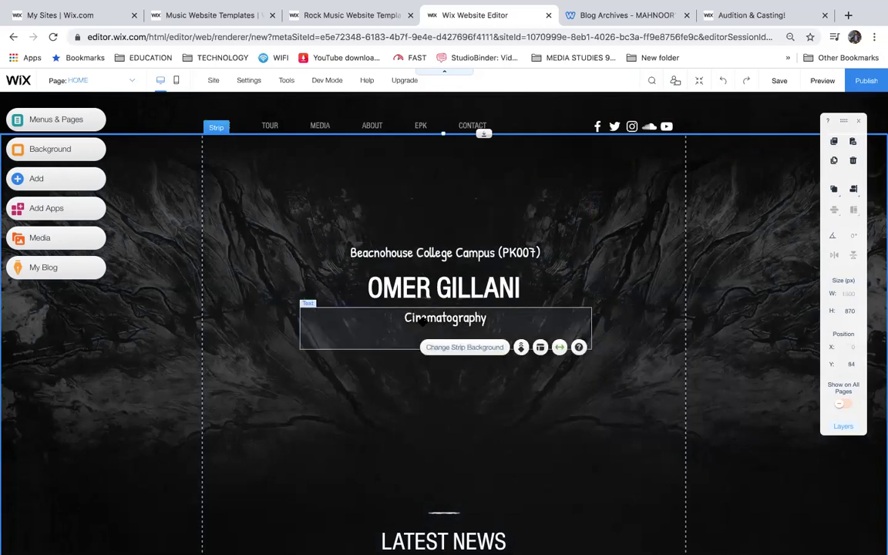
click(36, 179)
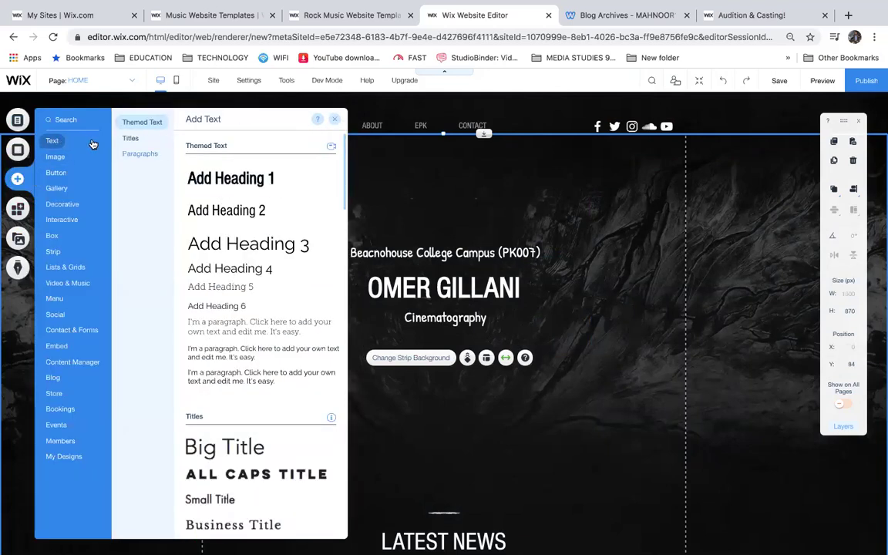
mouse_move(66, 157)
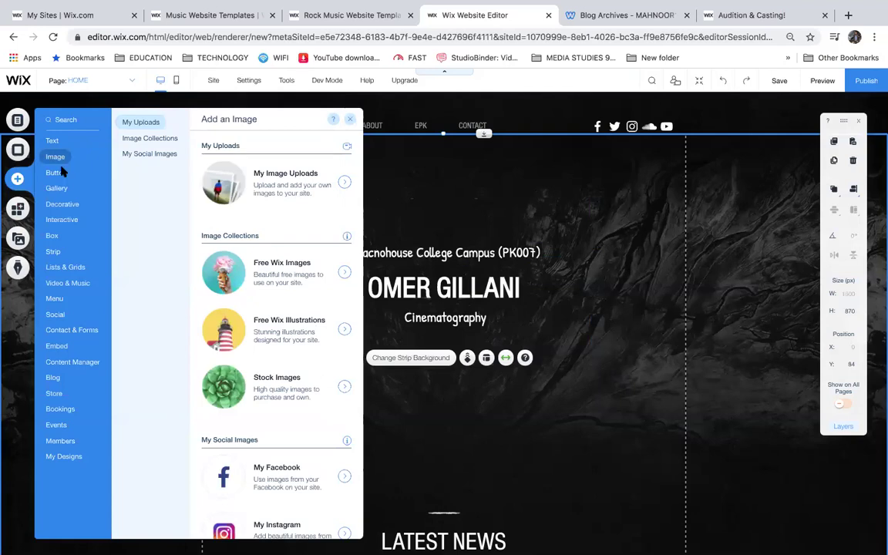
mouse_move(58, 189)
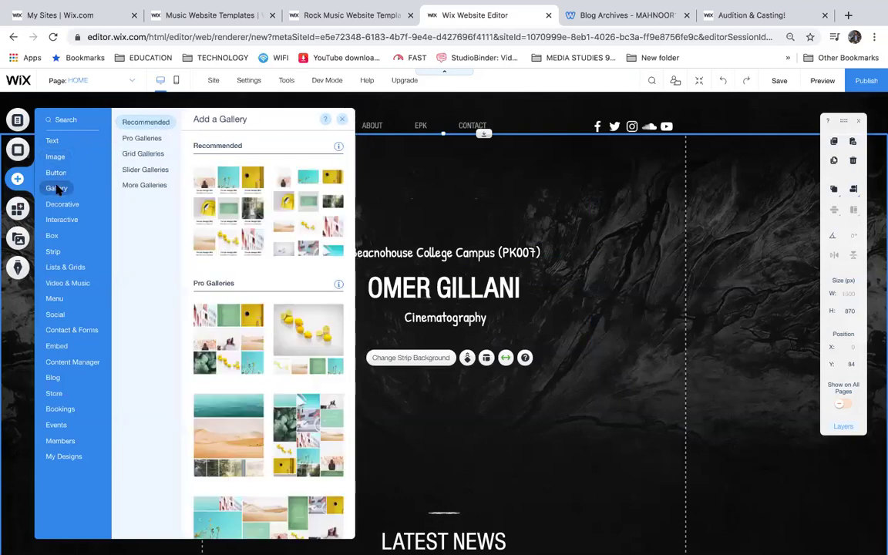
mouse_move(72, 207)
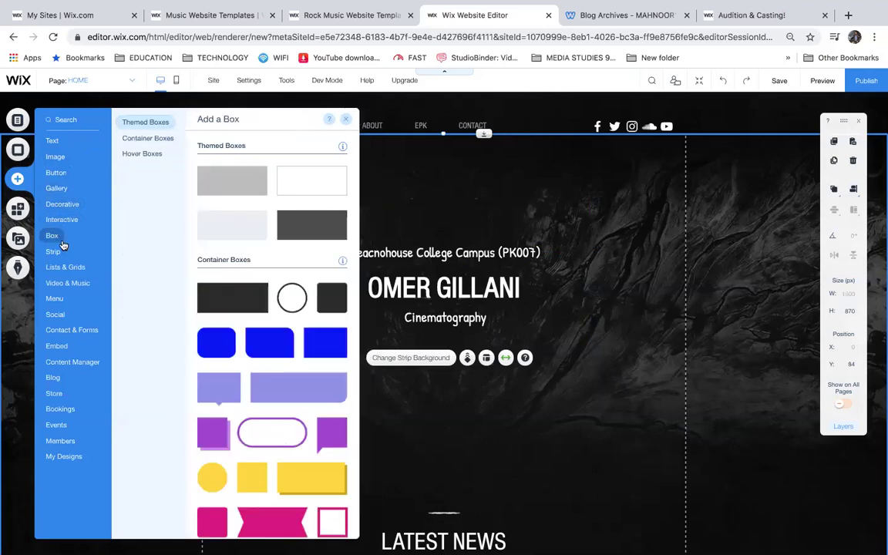
mouse_move(57, 377)
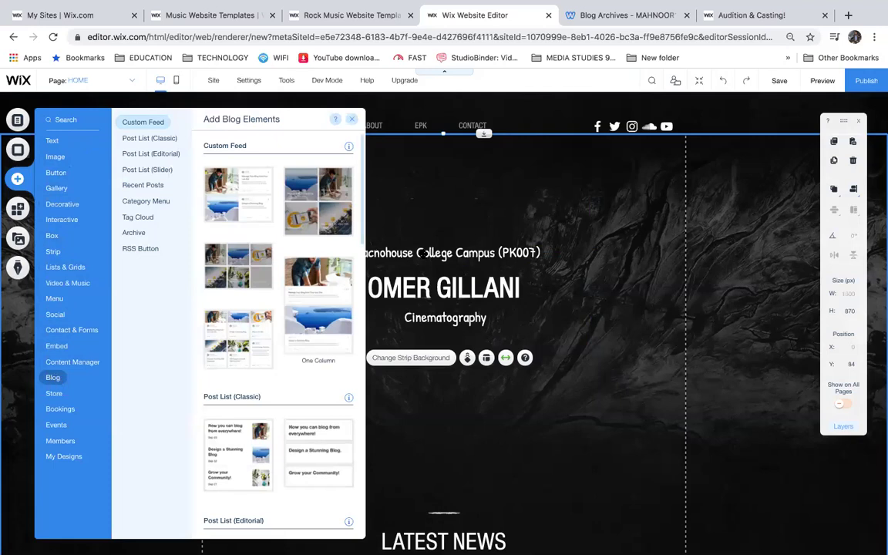
click(415, 183)
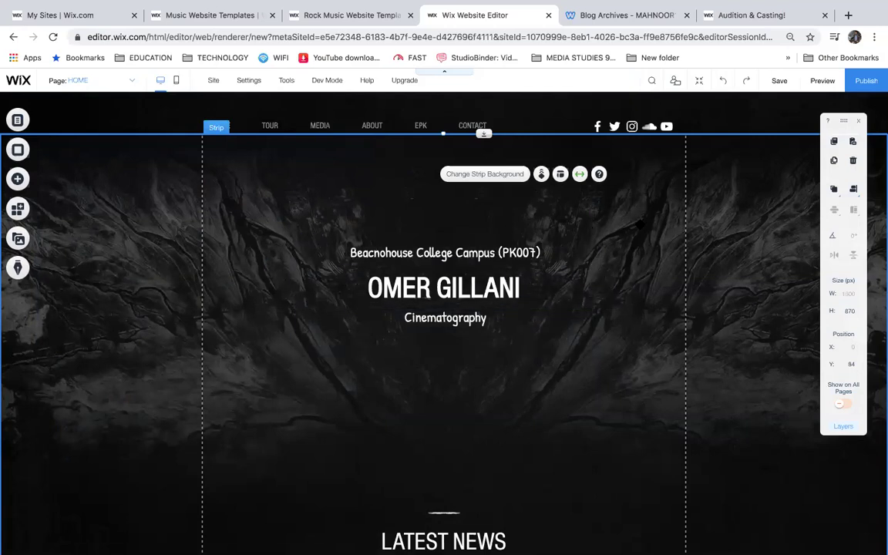
Step: Select the header strip and start publishing to bring up the domain choice dialog
click(637, 228)
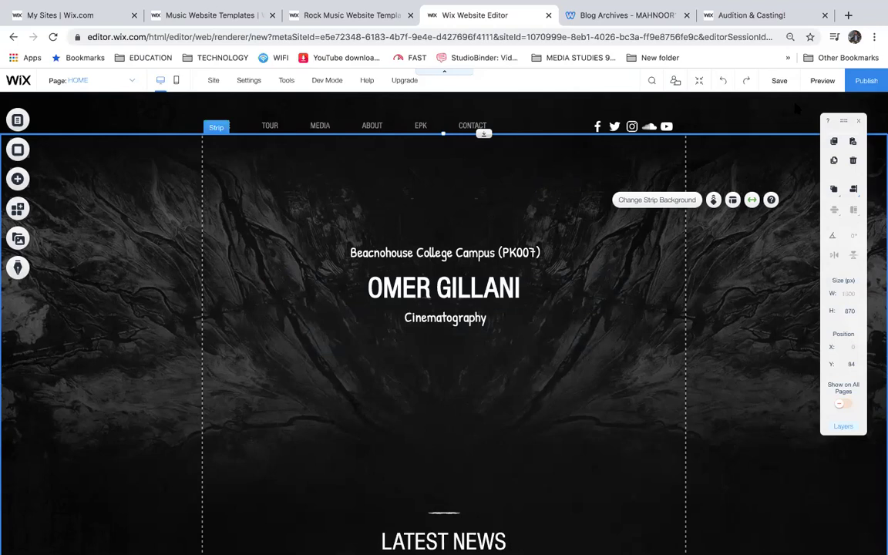
click(867, 81)
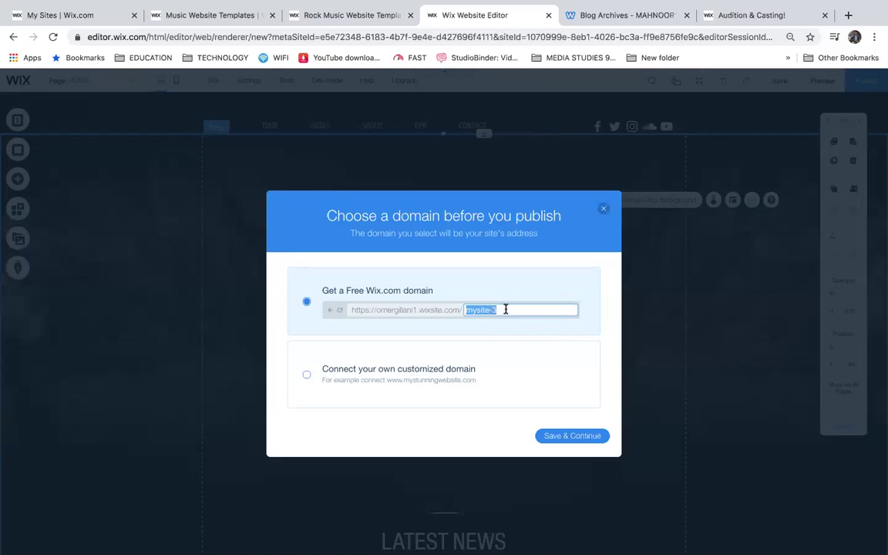
Step: Replace 'mysite-3' with 'ASmedia2020' as the free site address and save it
key(BackSpace)
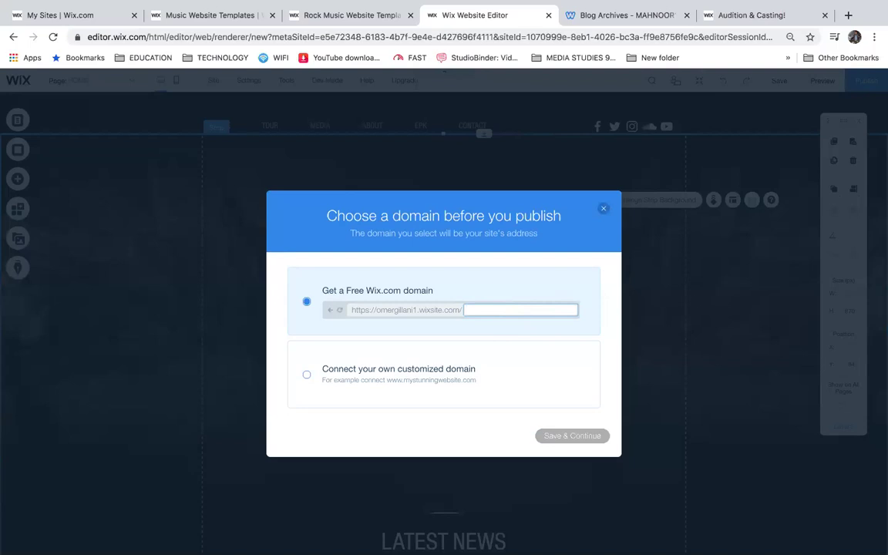
text(ASmedia)
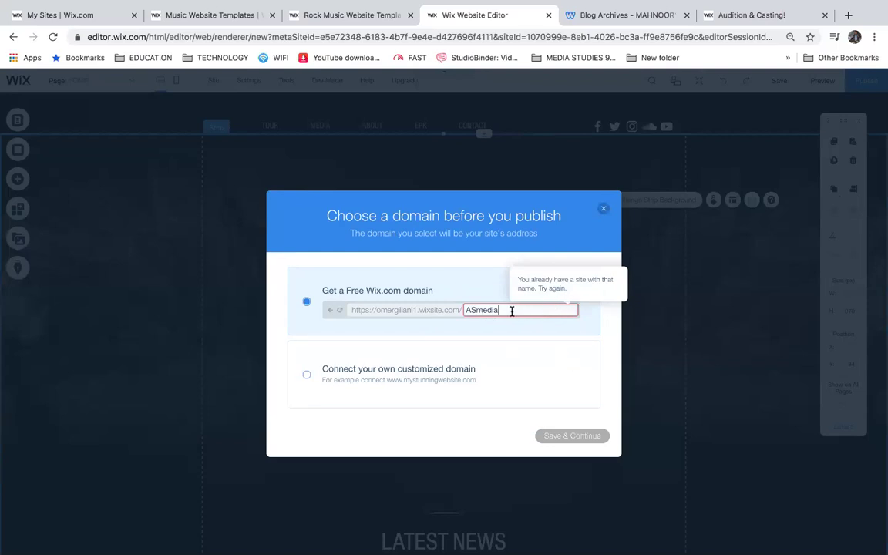
text(2020)
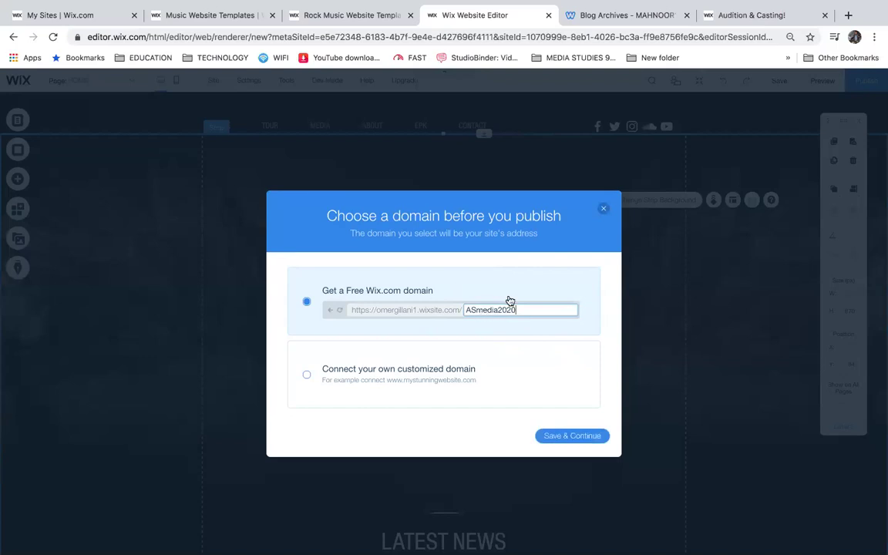
click(572, 435)
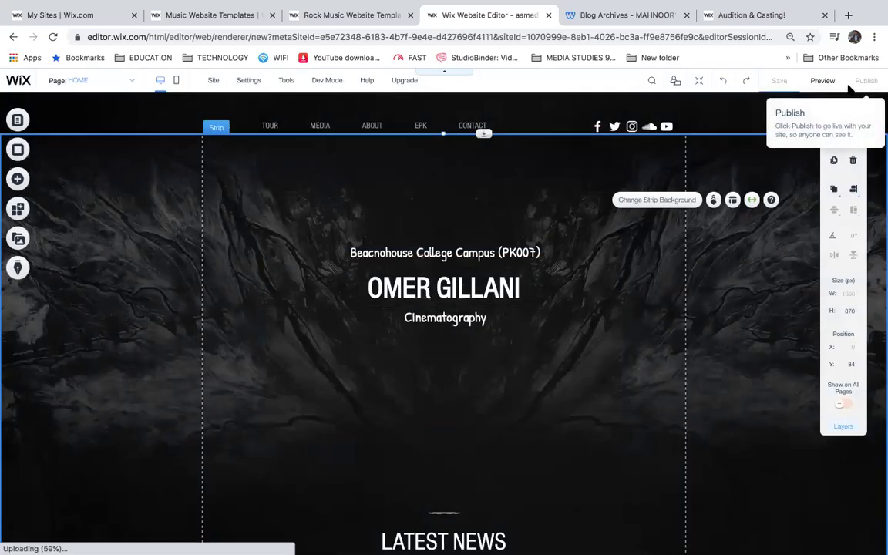
Step: Save and publish the site live at asmedia2020, mute the mobile prompt, and enter mobile editing
click(779, 81)
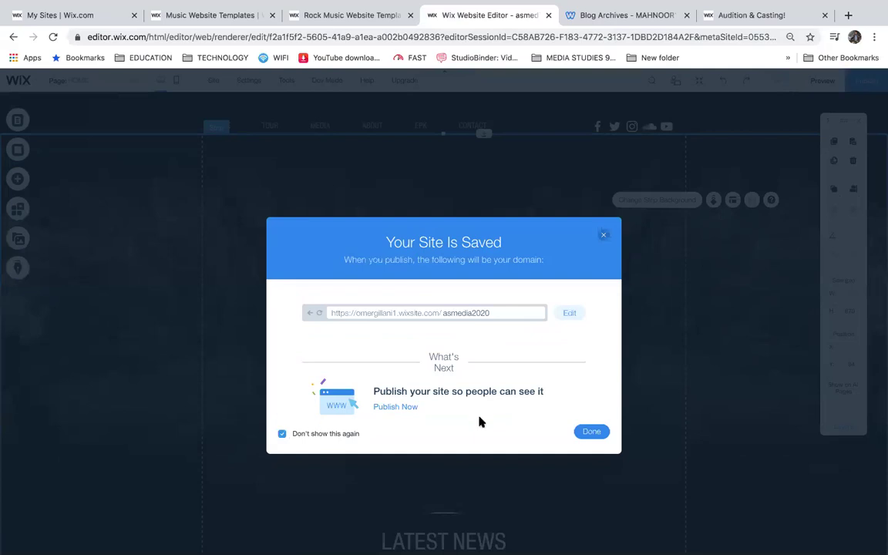
click(588, 432)
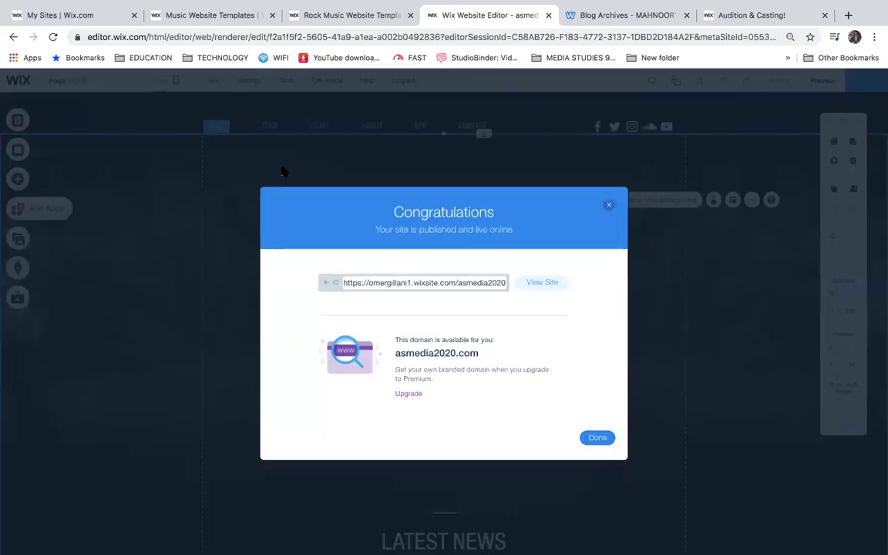
click(595, 436)
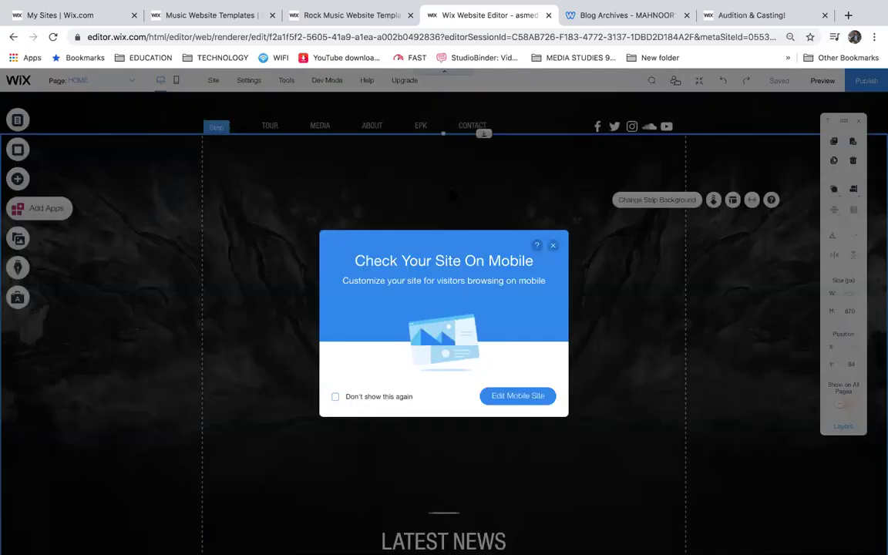
click(377, 398)
click(502, 396)
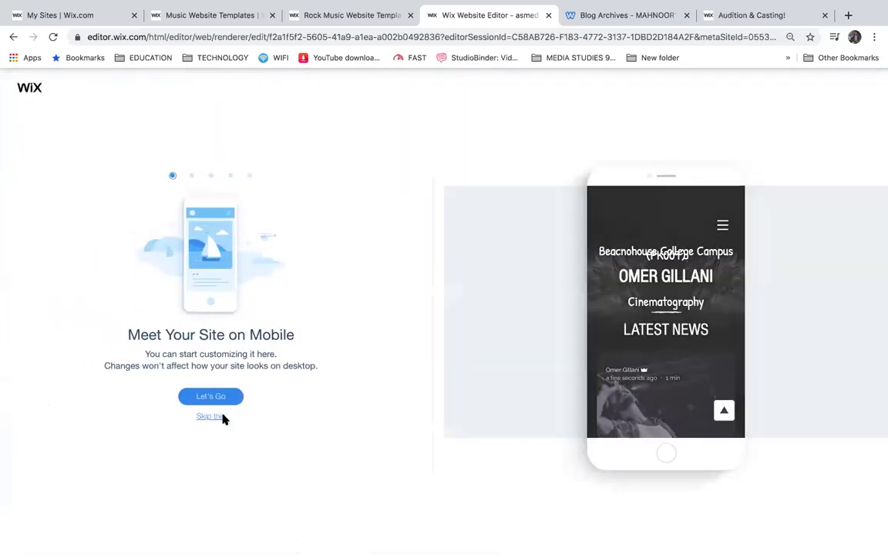
Step: Skip the mobile intro, compare desktop and mobile layouts, then open the example media-portfolio blog
click(223, 418)
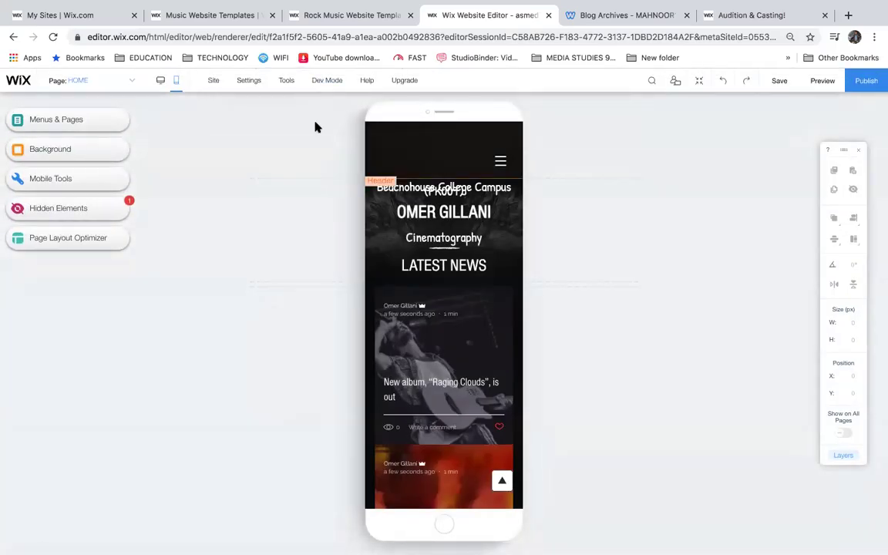
click(160, 81)
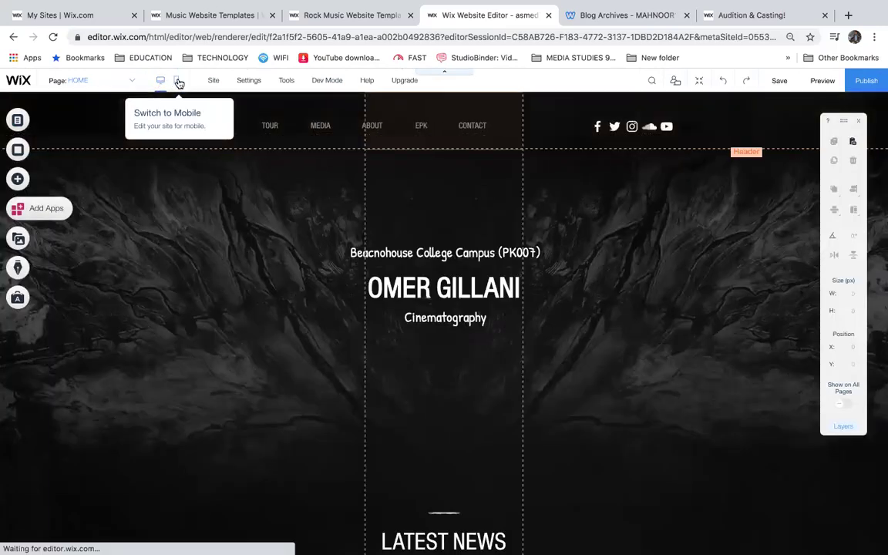
click(177, 81)
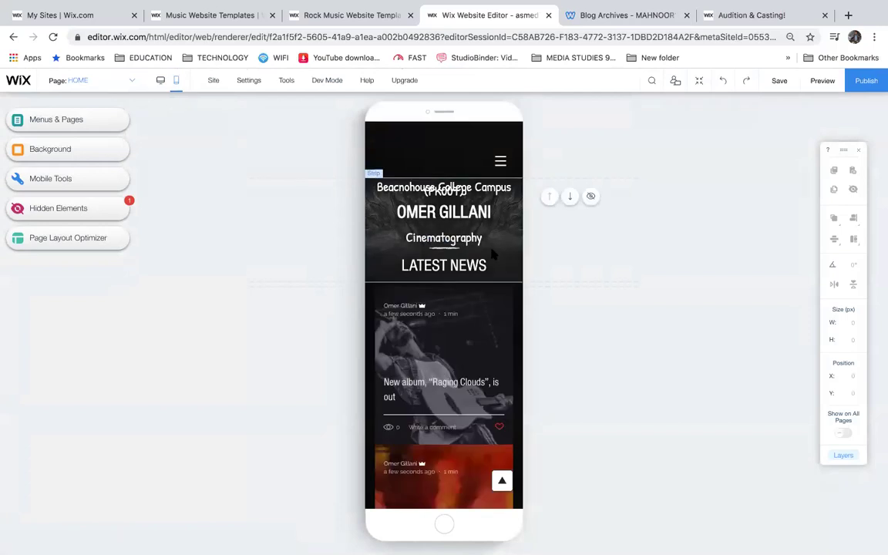
click(160, 82)
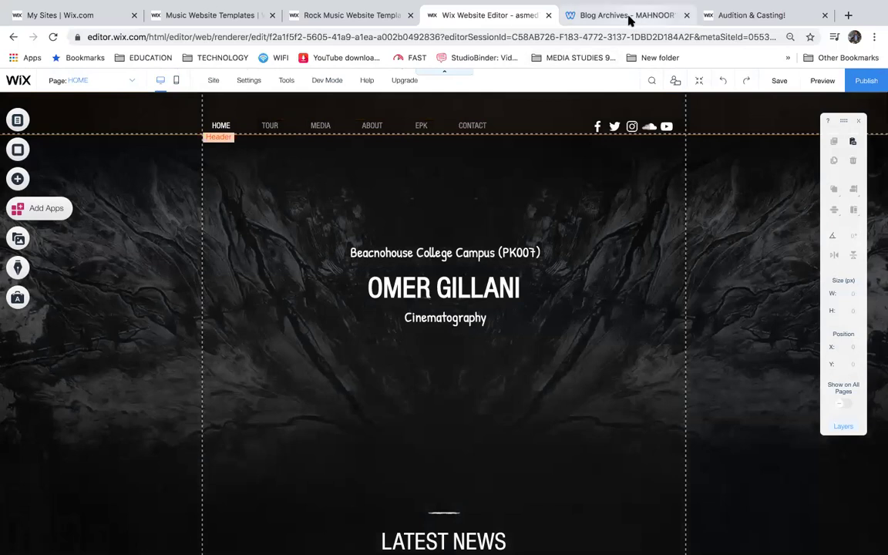
click(355, 16)
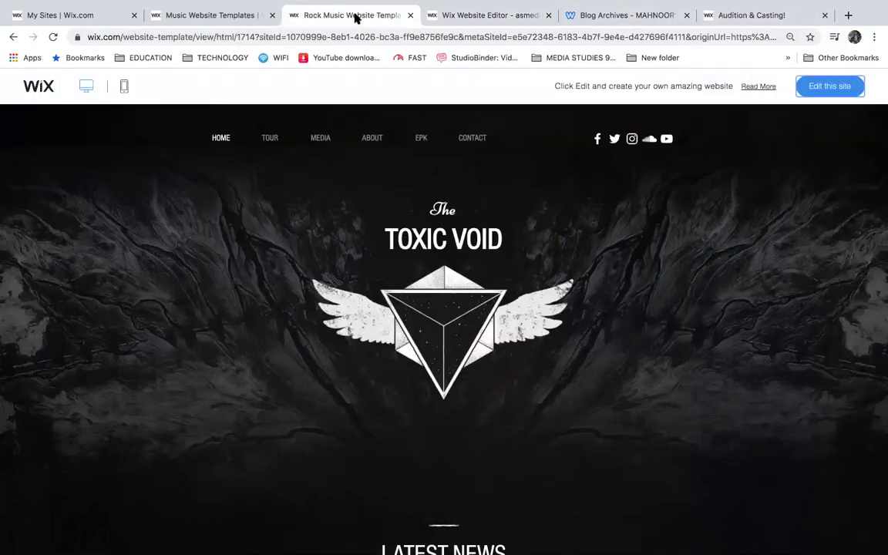
click(605, 17)
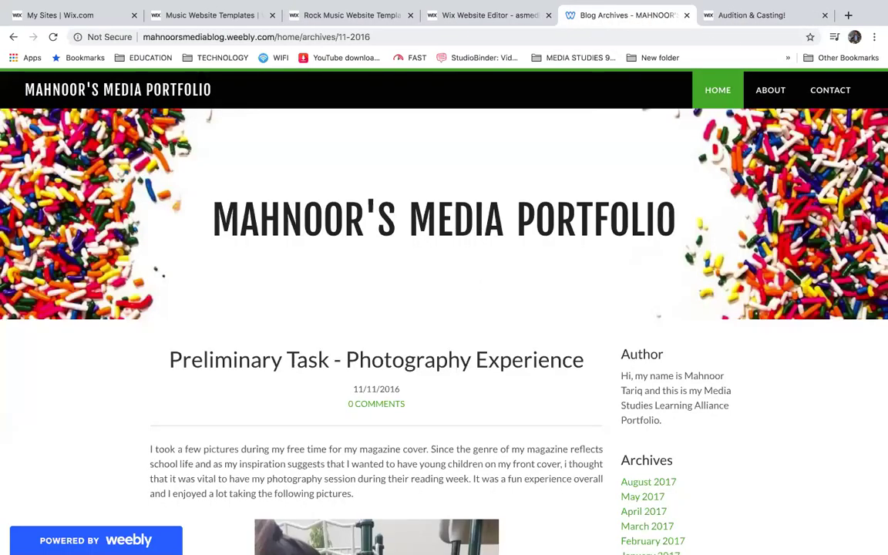
Step: Open the Audition & Casting example blog and scroll through its list of posts
click(729, 15)
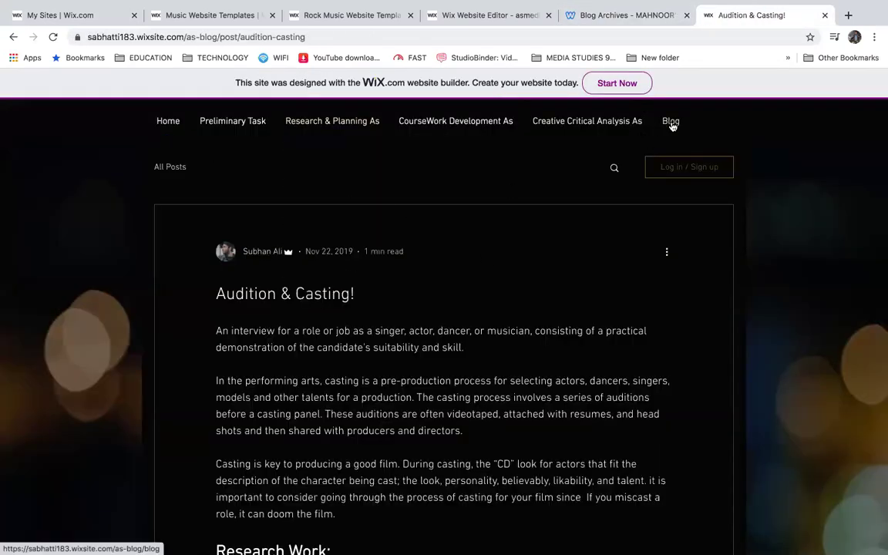
click(670, 122)
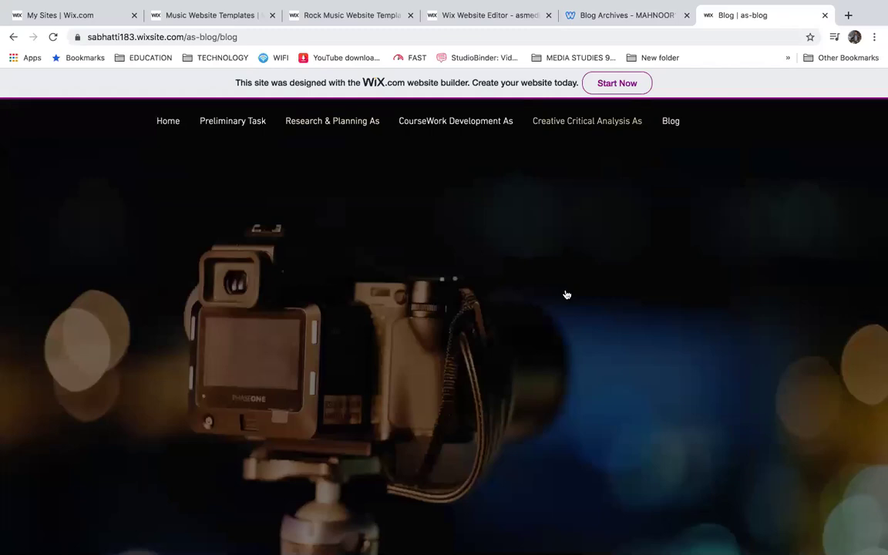
scroll(567, 293, down, 5)
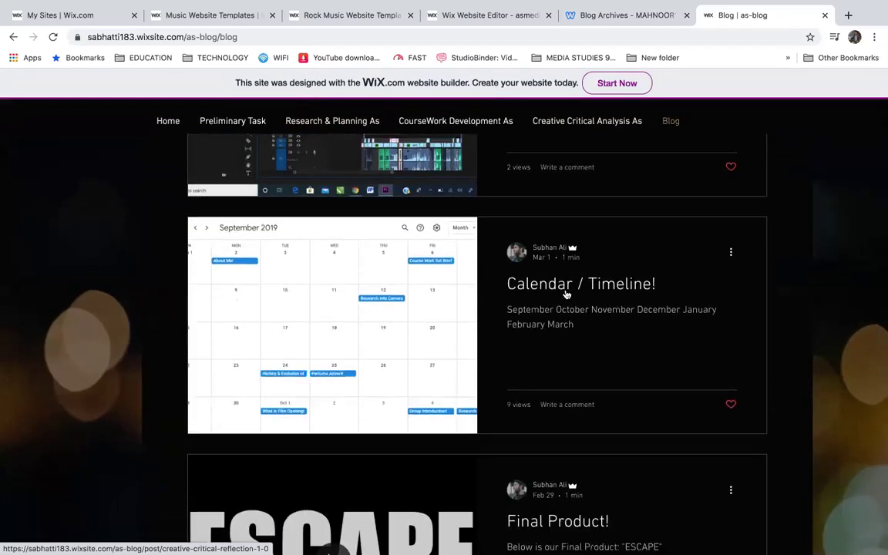
scroll(567, 294, up, 5)
mouse_move(355, 128)
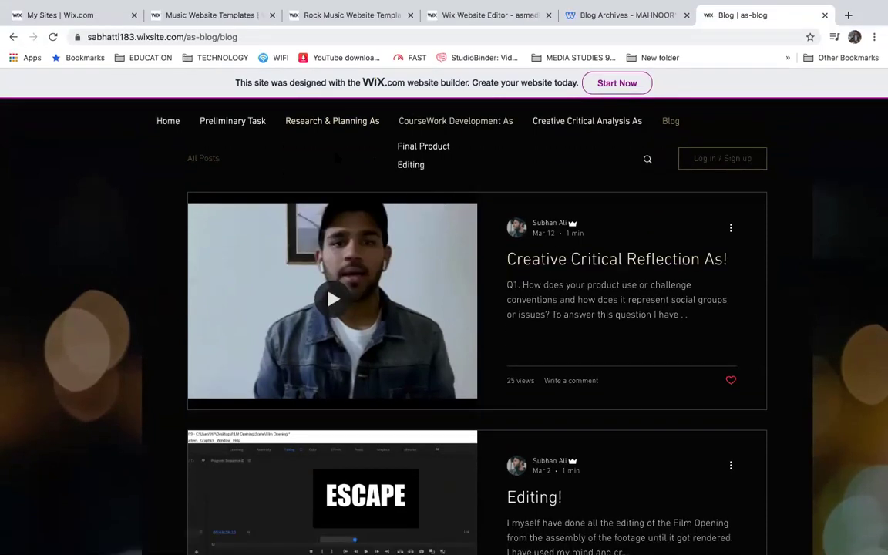
mouse_move(322, 123)
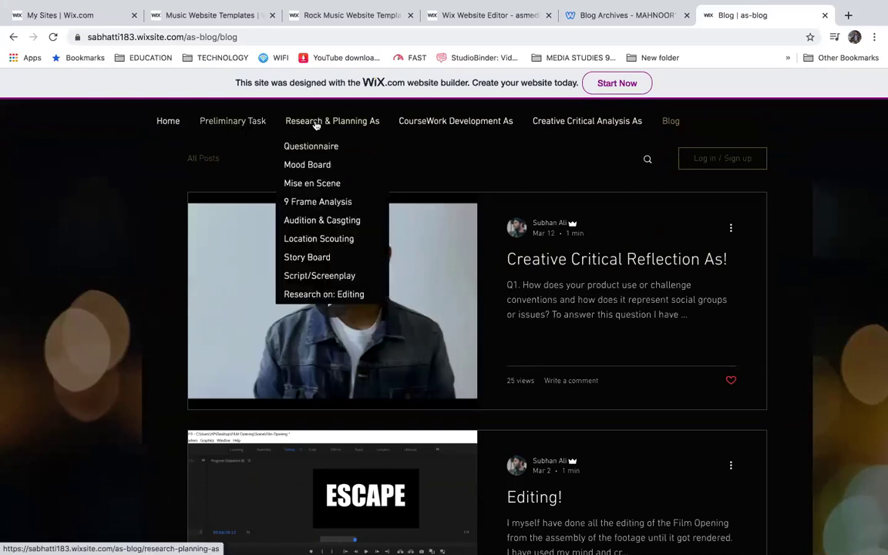
Step: View the example site's Preliminary Task page, then go back to the Wix editor
click(228, 124)
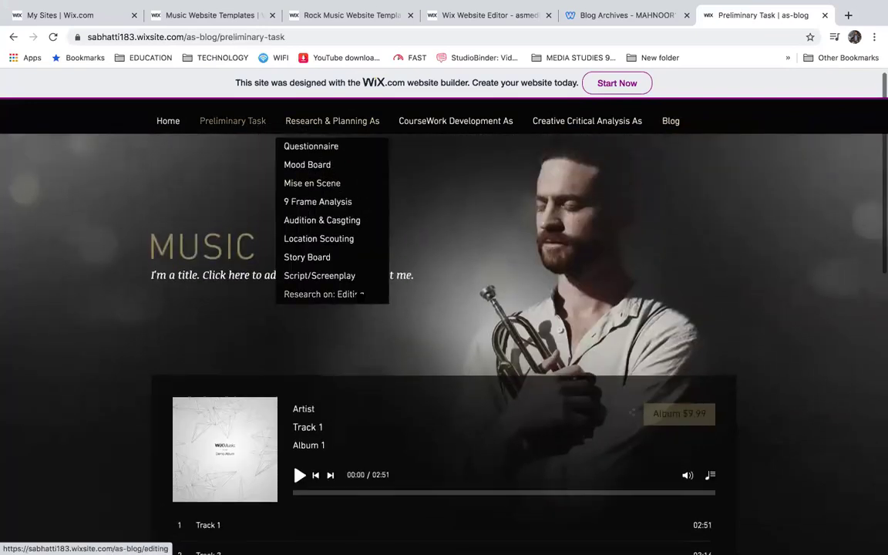
mouse_move(475, 129)
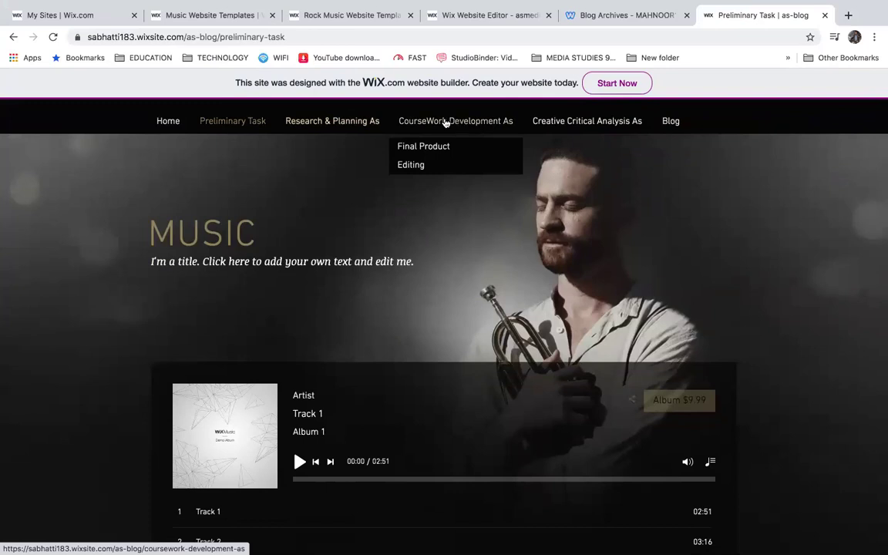
mouse_move(384, 123)
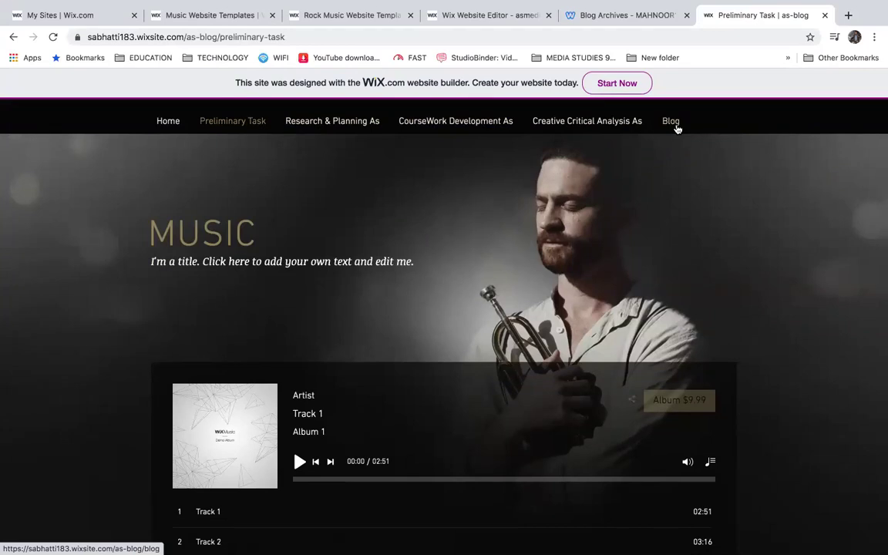
click(466, 11)
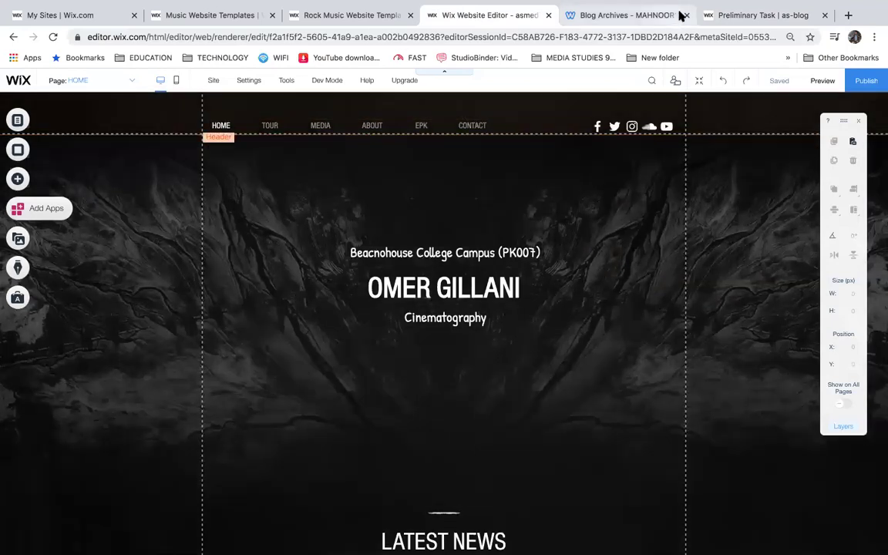
Step: Glance at the example Preliminary Task page again, then select the portfolio's navigation menu
click(713, 15)
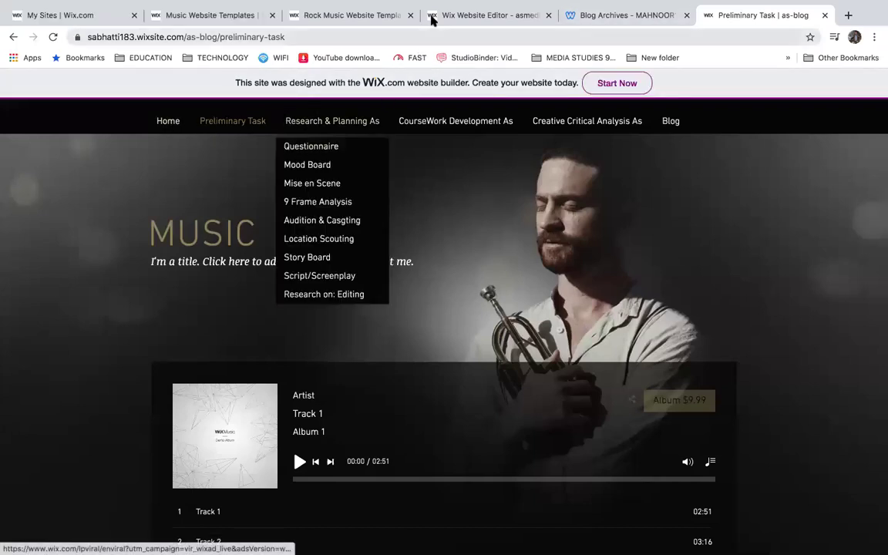
click(455, 16)
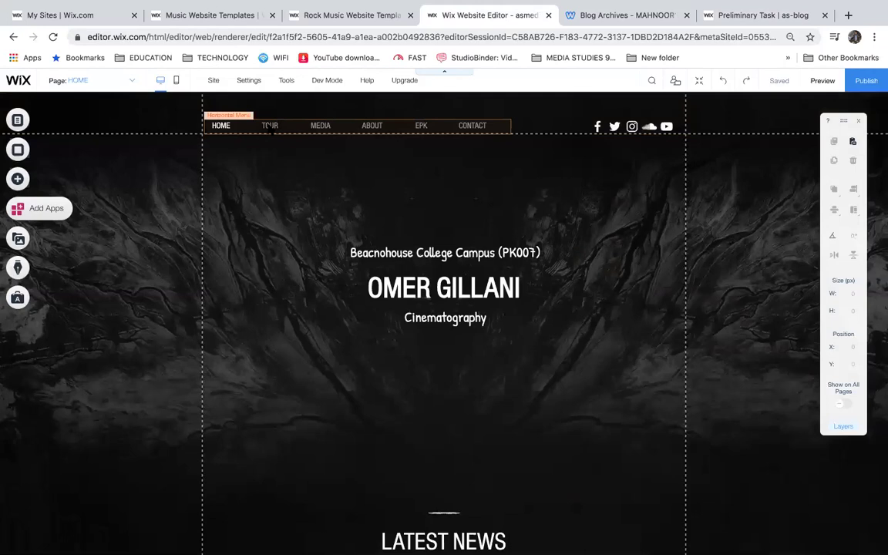
click(269, 127)
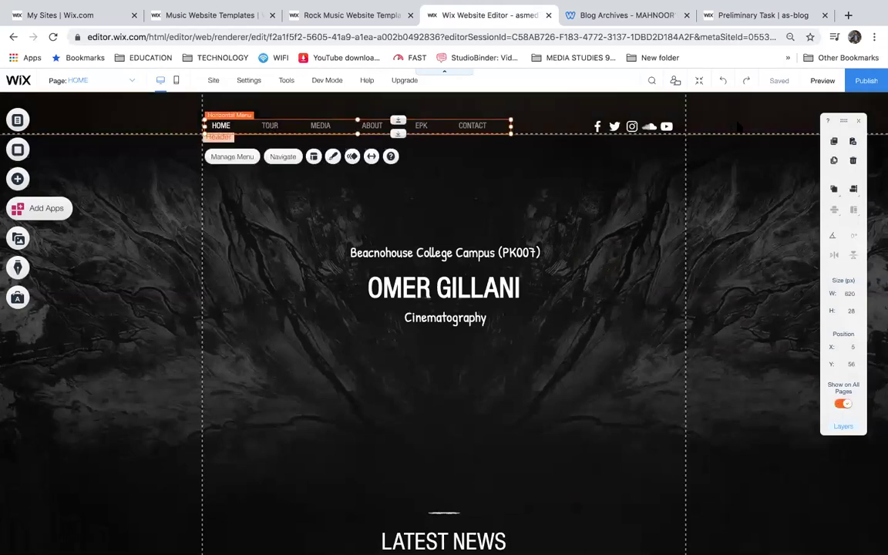
Step: Preview the Tour and Home pages, then back in the editor bring up the site pages list
click(823, 81)
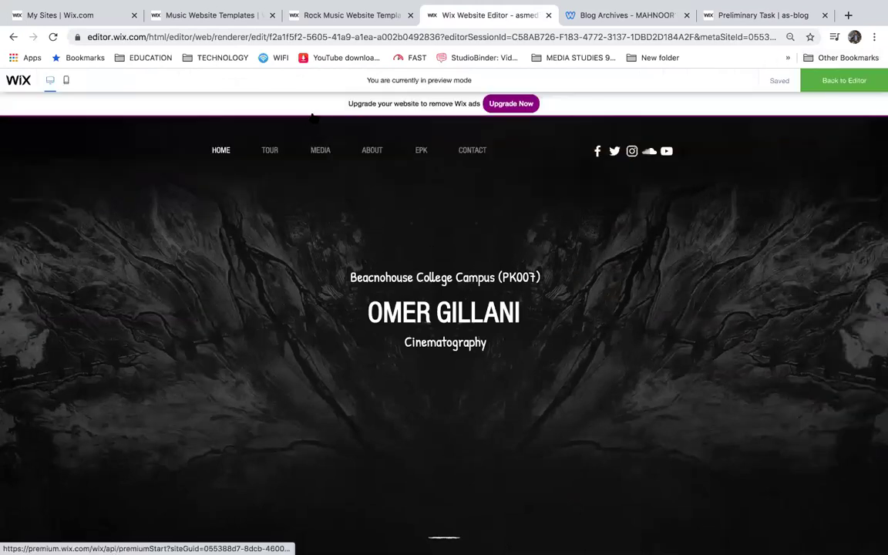
click(269, 152)
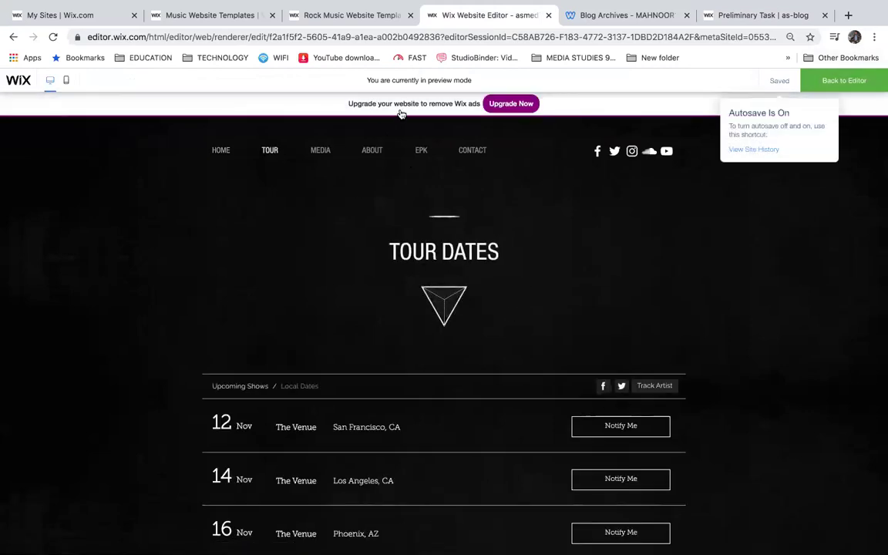
click(223, 151)
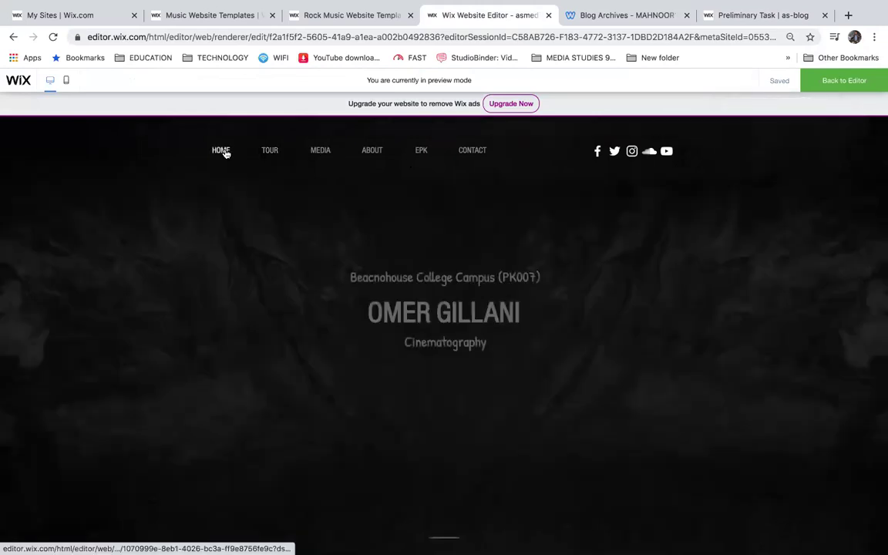
click(833, 88)
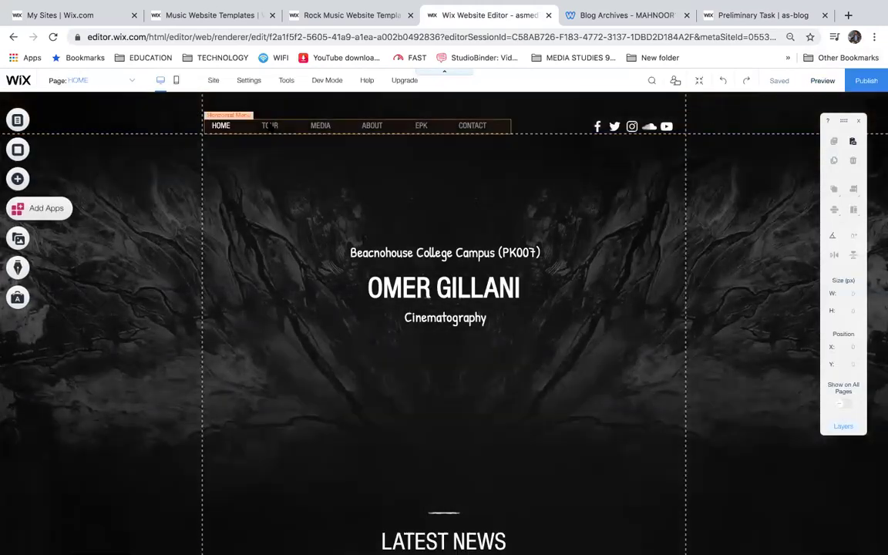
click(270, 126)
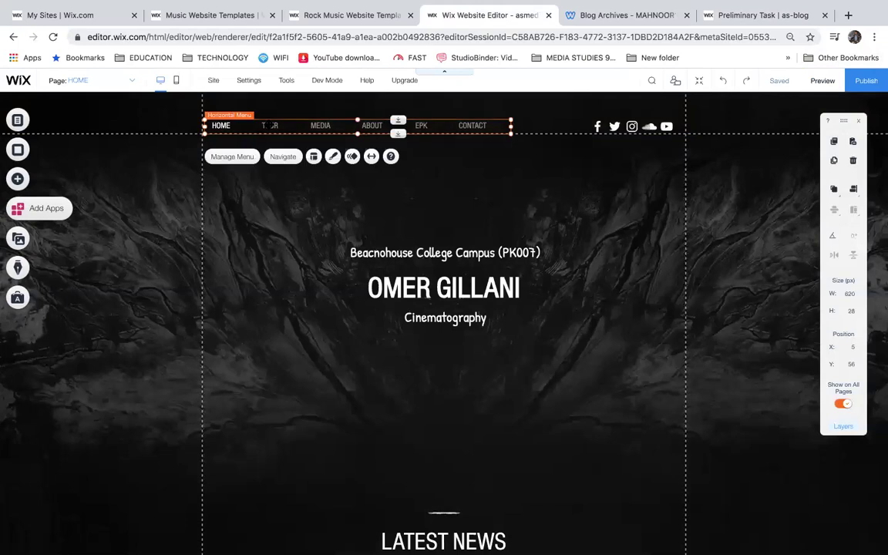
click(269, 126)
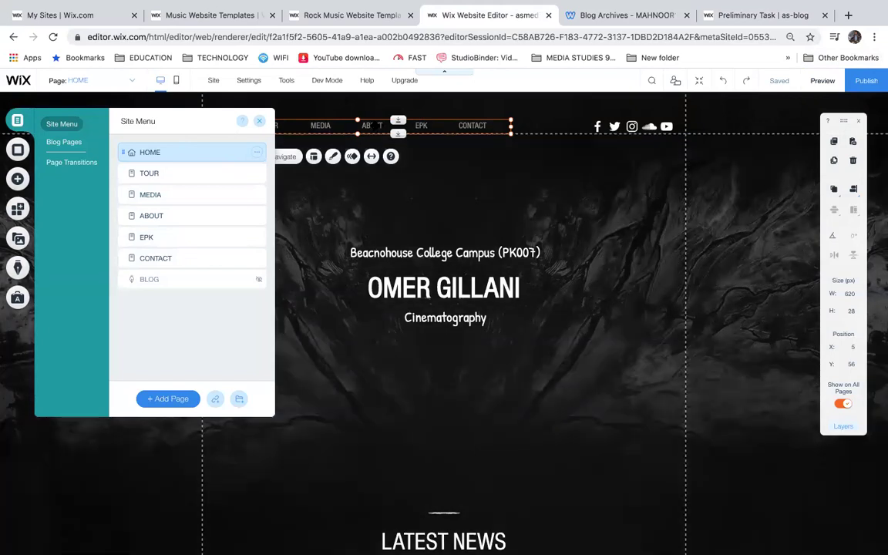
Step: Close the pages list and start a post from My Blog, then discard it to view the Blog page
click(260, 122)
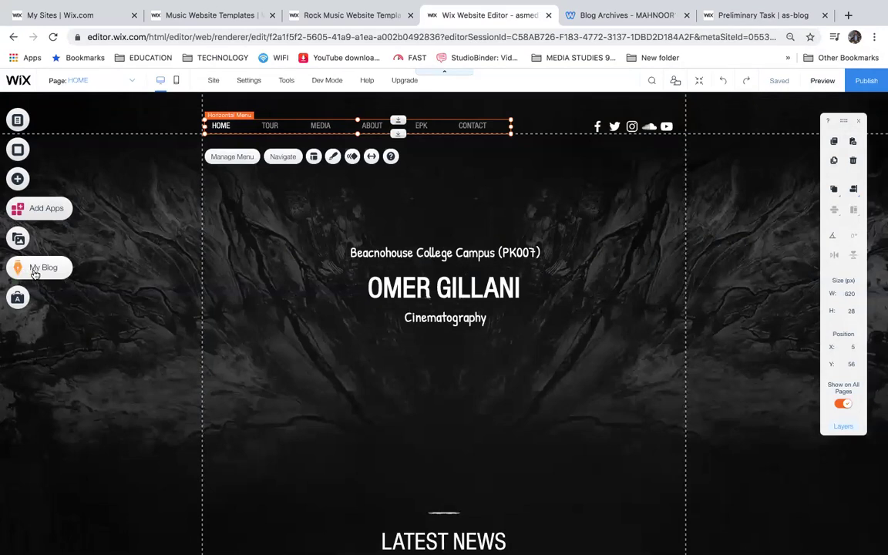
click(23, 269)
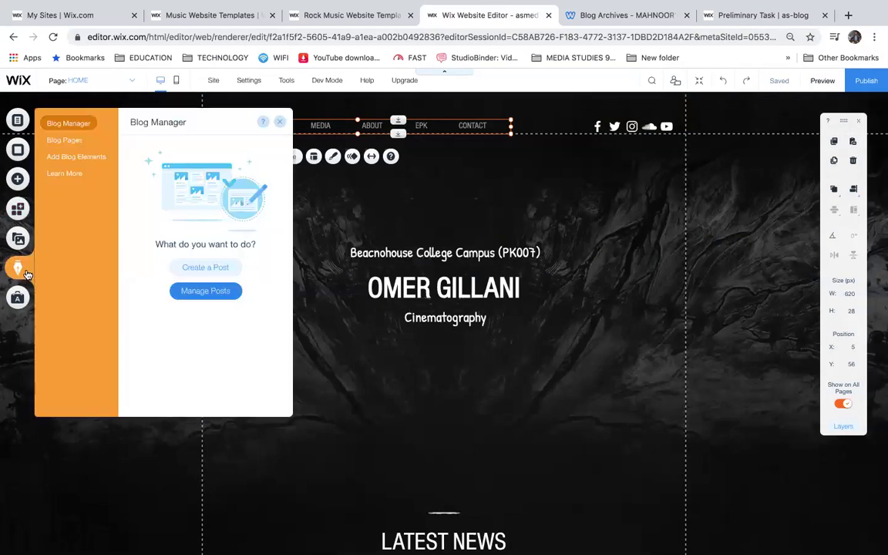
click(212, 274)
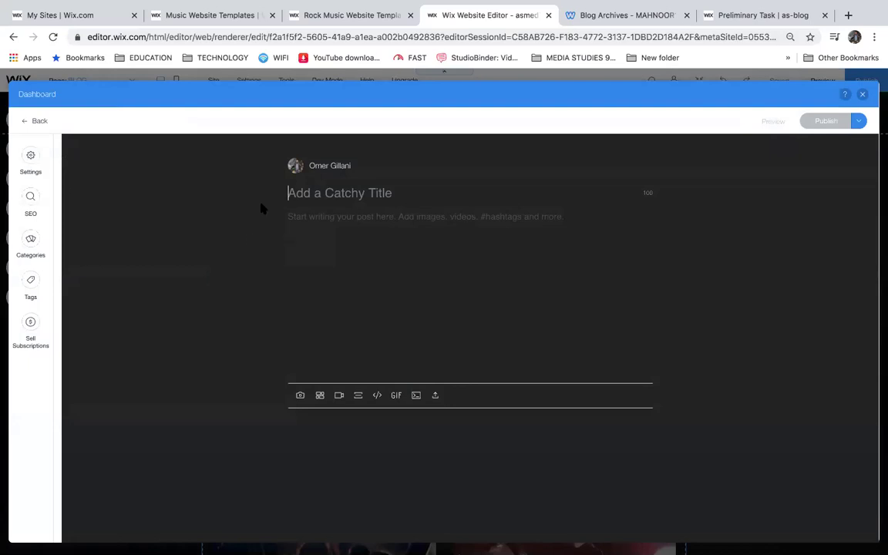
drag(750, 94, 750, 181)
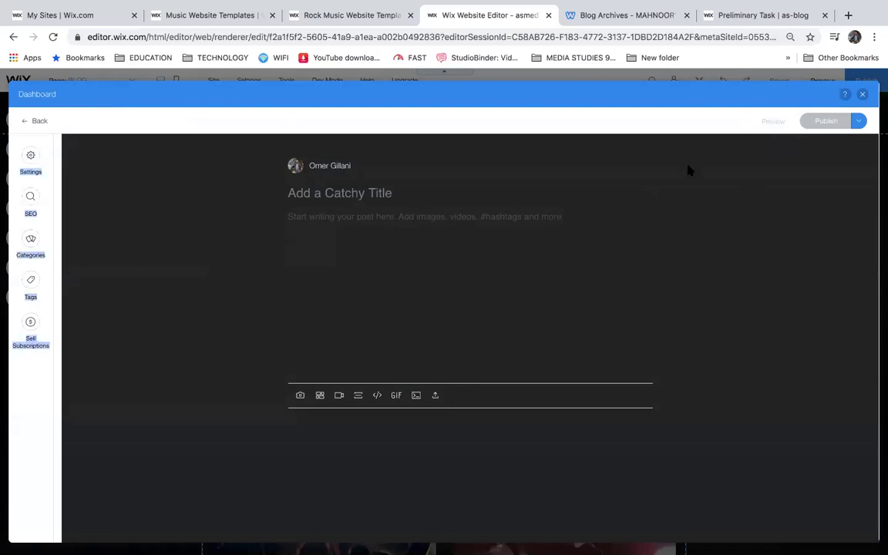
click(863, 94)
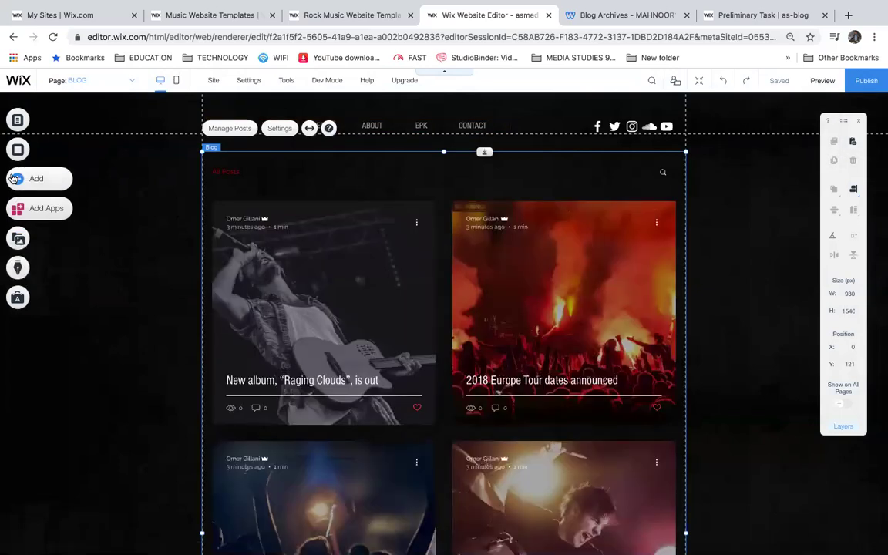
Step: Browse the available Blog elements, then use My Blog > Create a Post for a blank post
click(20, 270)
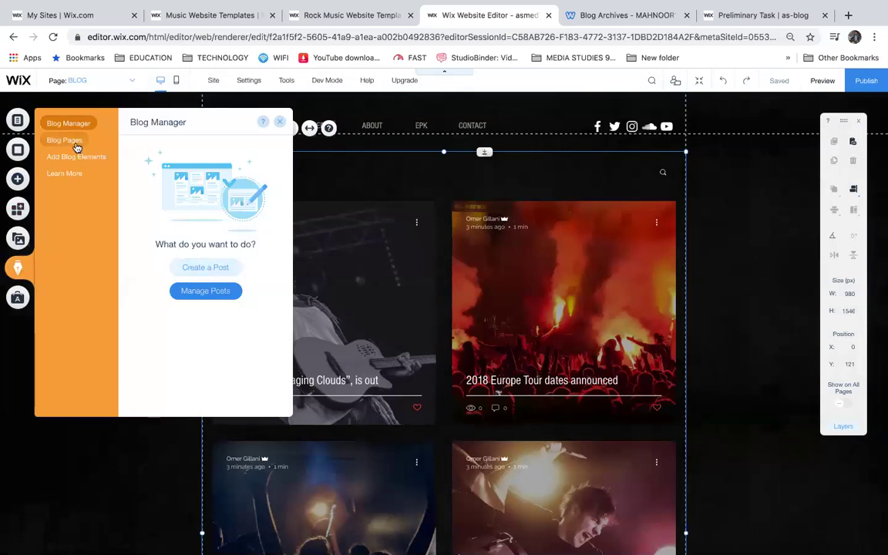
click(278, 124)
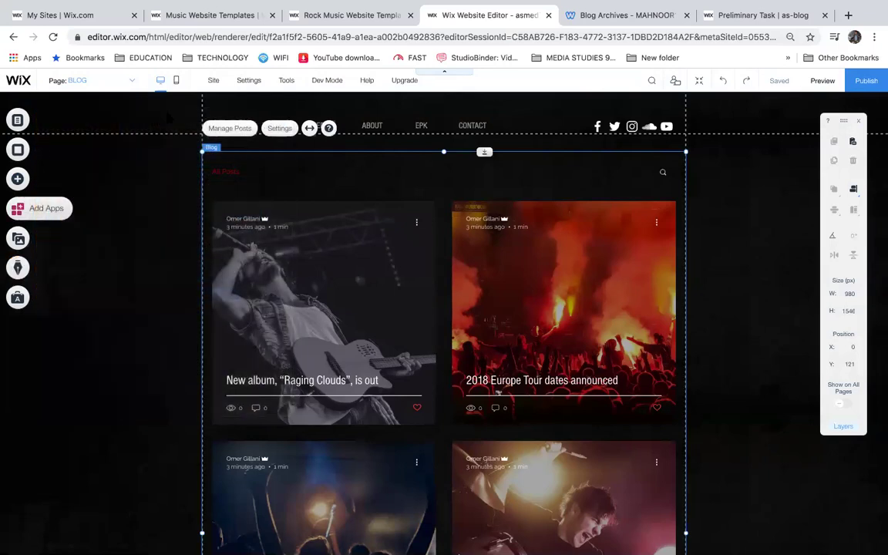
click(33, 183)
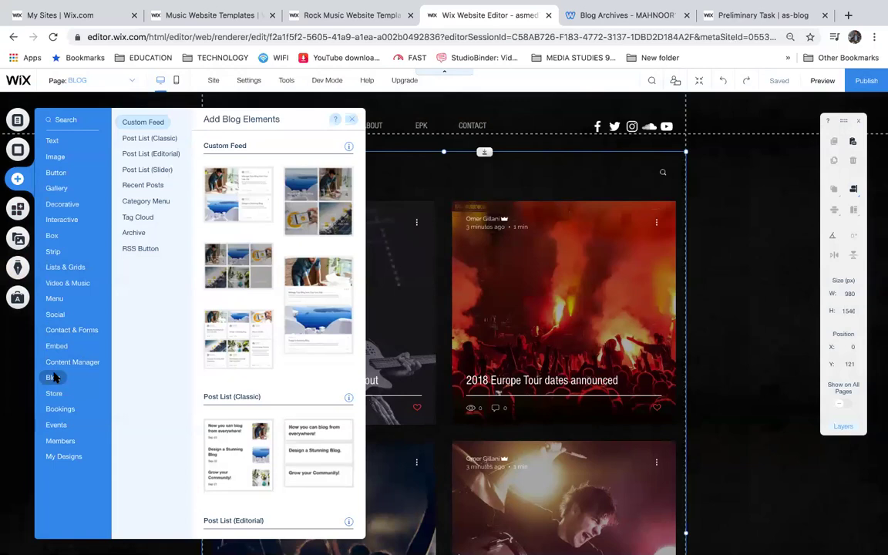
scroll(297, 341, down, 10)
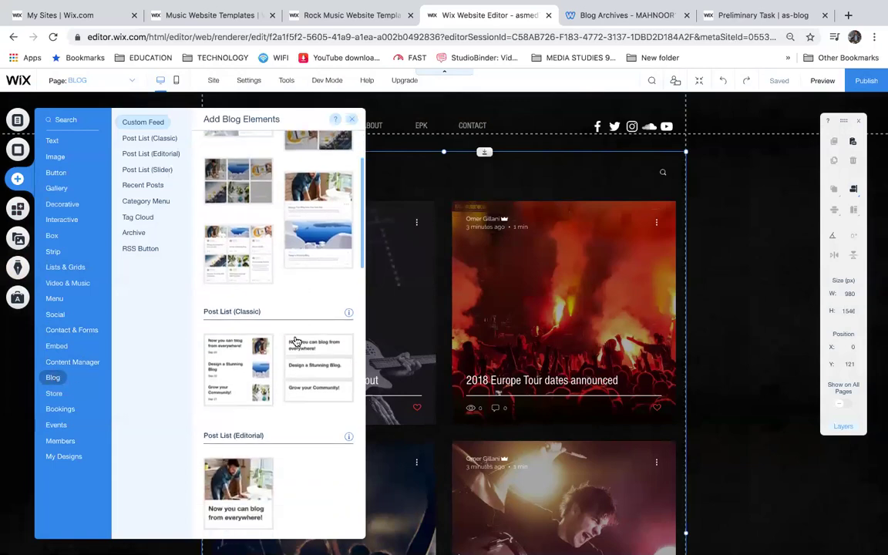
scroll(296, 340, down, 2)
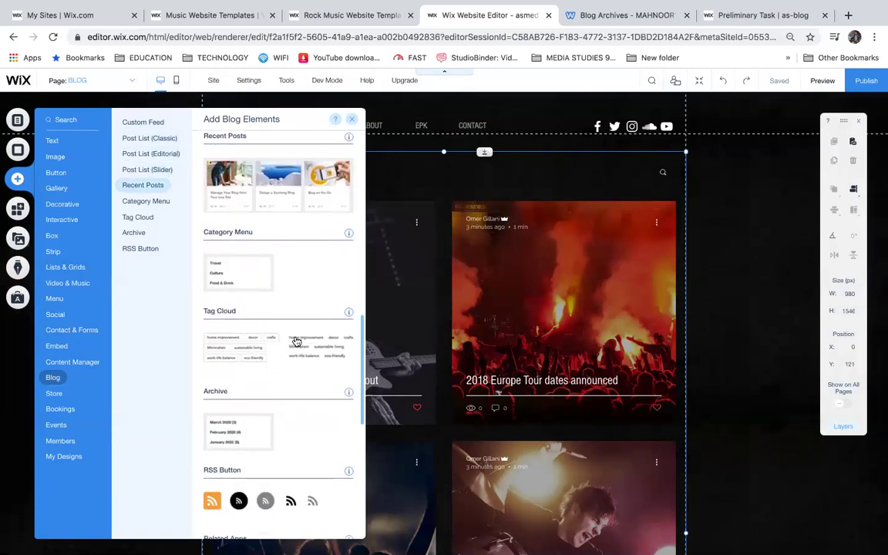
scroll(296, 340, up, 12)
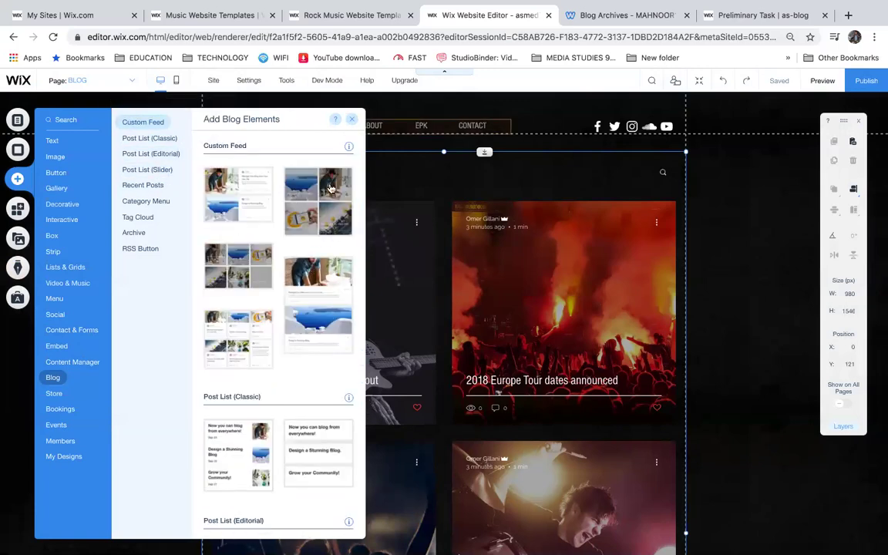
click(360, 98)
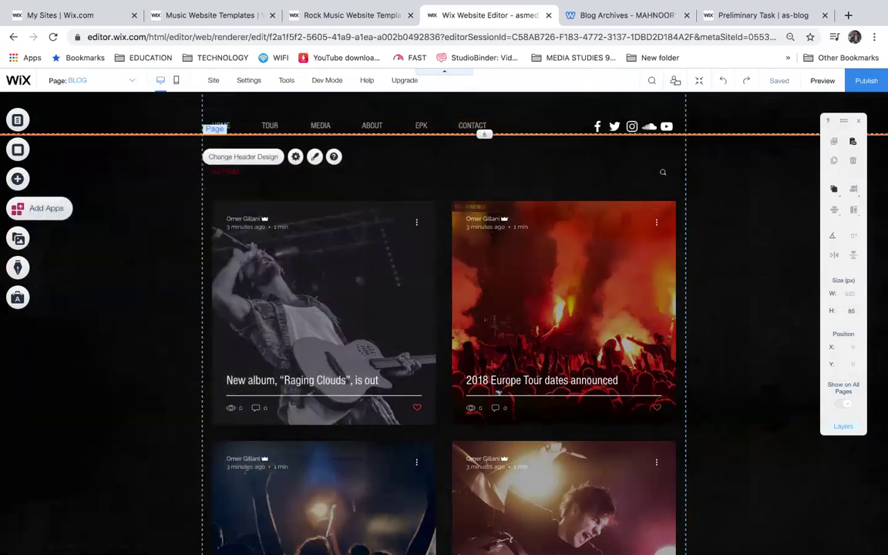
click(39, 267)
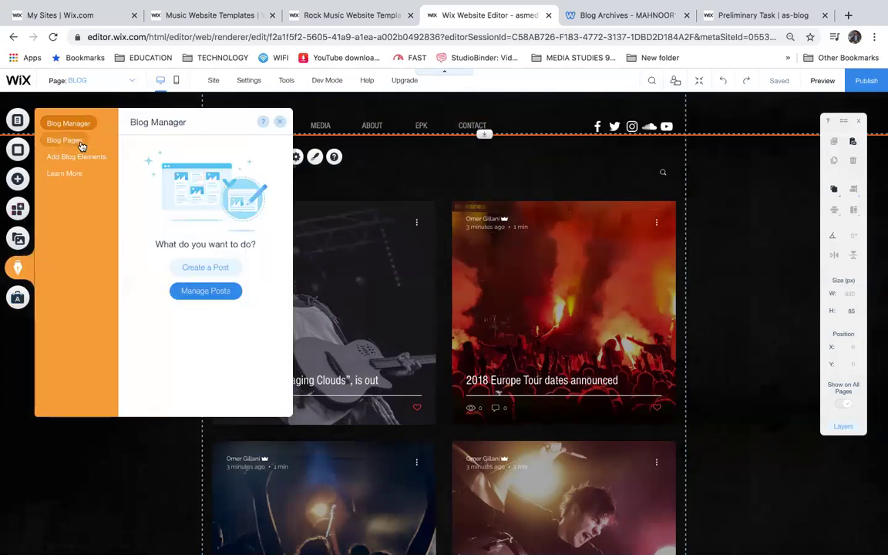
click(212, 270)
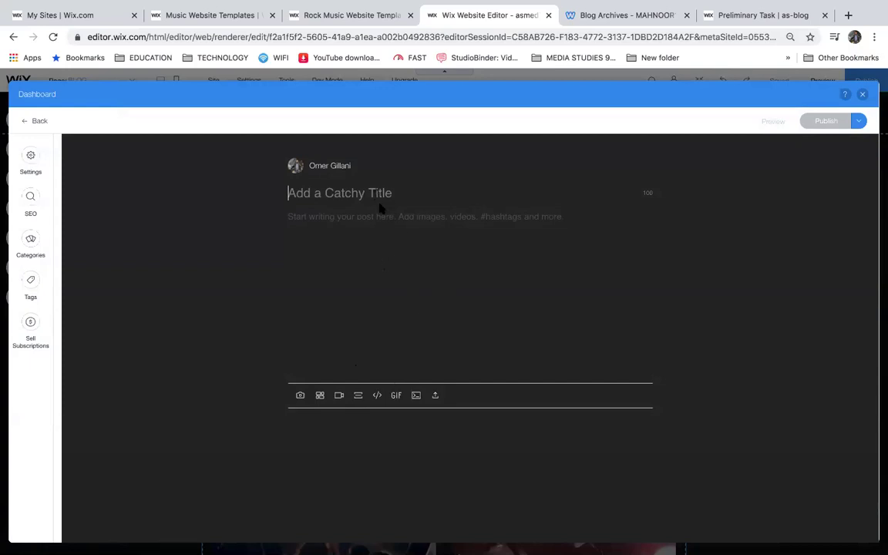
Step: Title the post 'My Introducion', write a one-line self-introduction with the author's name, and publish it
text(My Introducion)
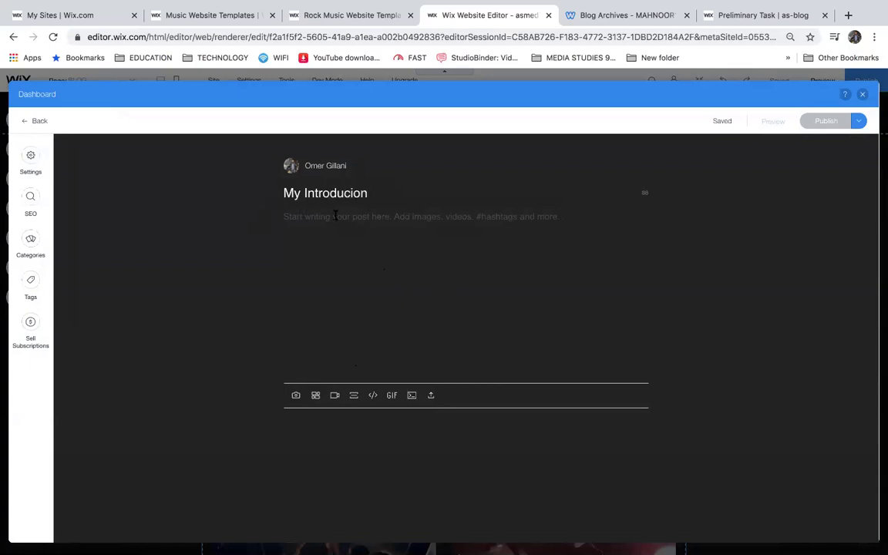
text(Hi)
text(. maNE NAM)
key(BackSpace)
key(BackSpace)
key(BackSpace)
key(BackSpace)
key(BackSpace)
text(Name is)
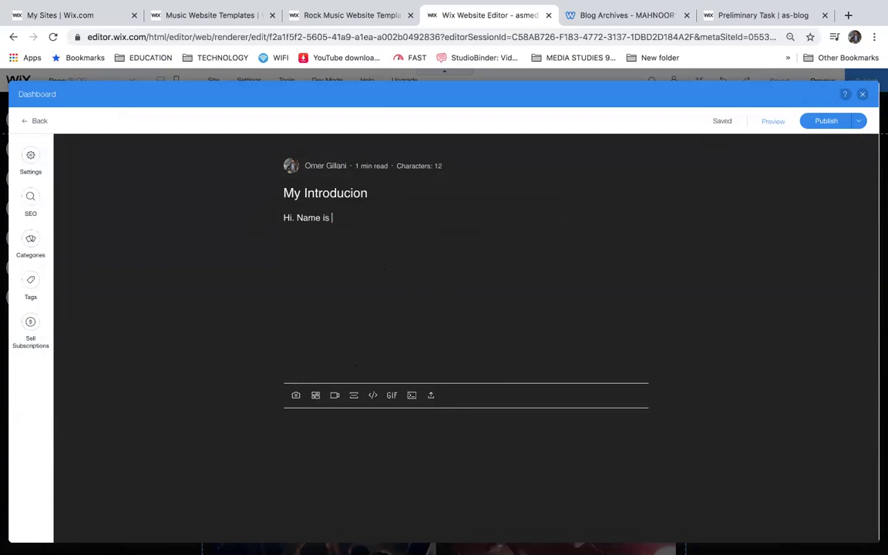
text( Omer gILLANI.)
click(826, 123)
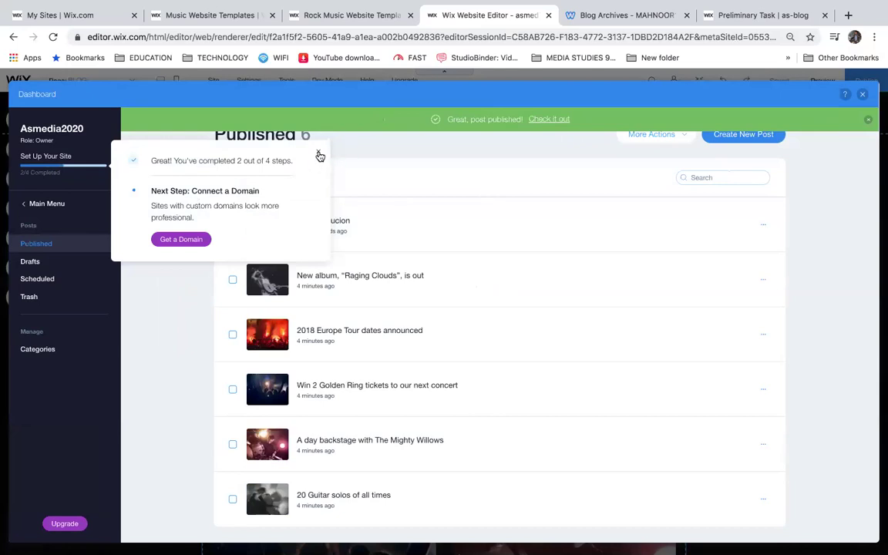
click(318, 151)
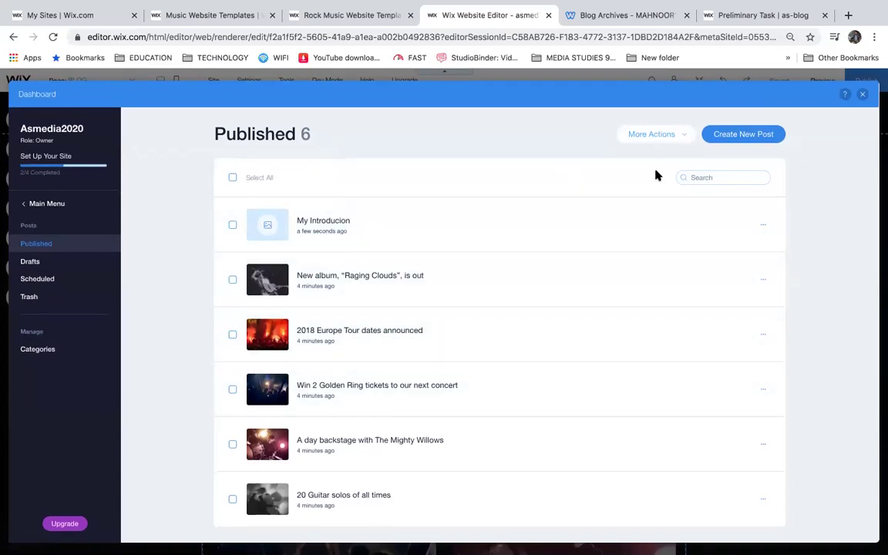
click(863, 94)
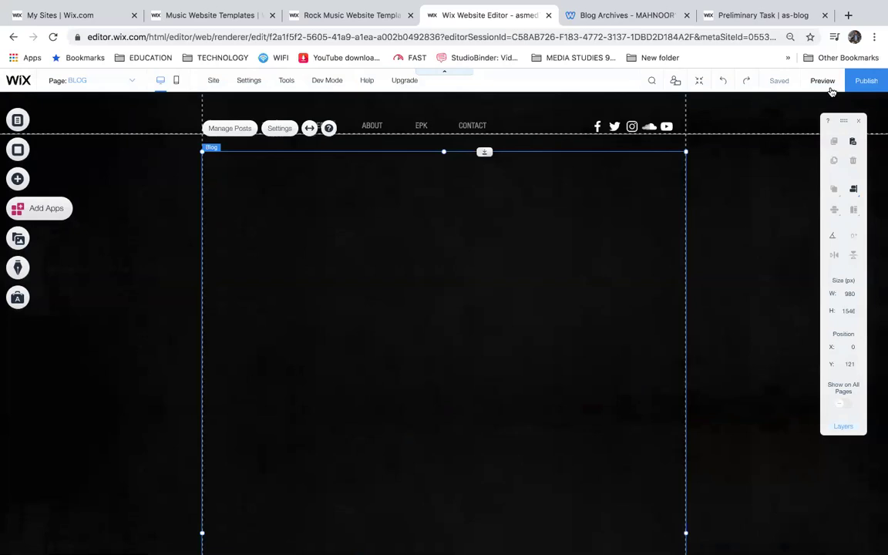
Step: Preview the site and visit its Home, Tour and EPK pages
click(823, 84)
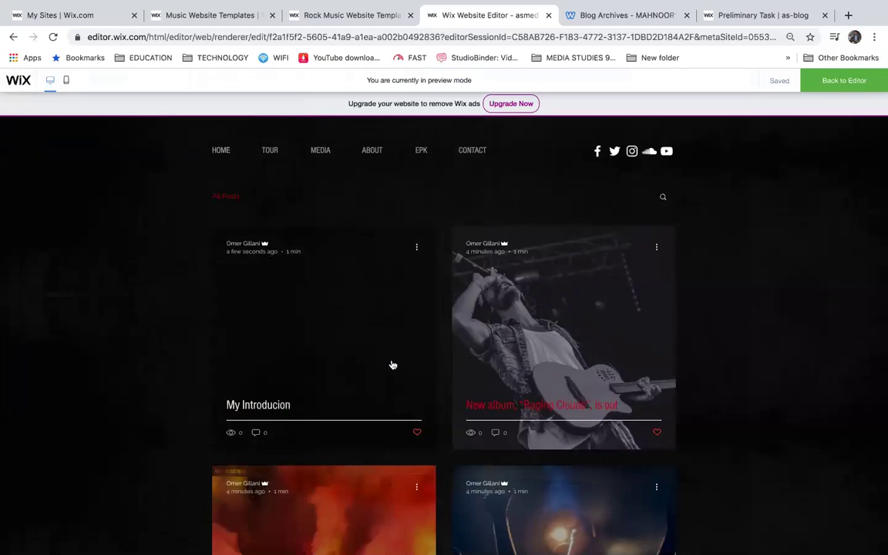
scroll(462, 362, down, 7)
scroll(463, 363, up, 7)
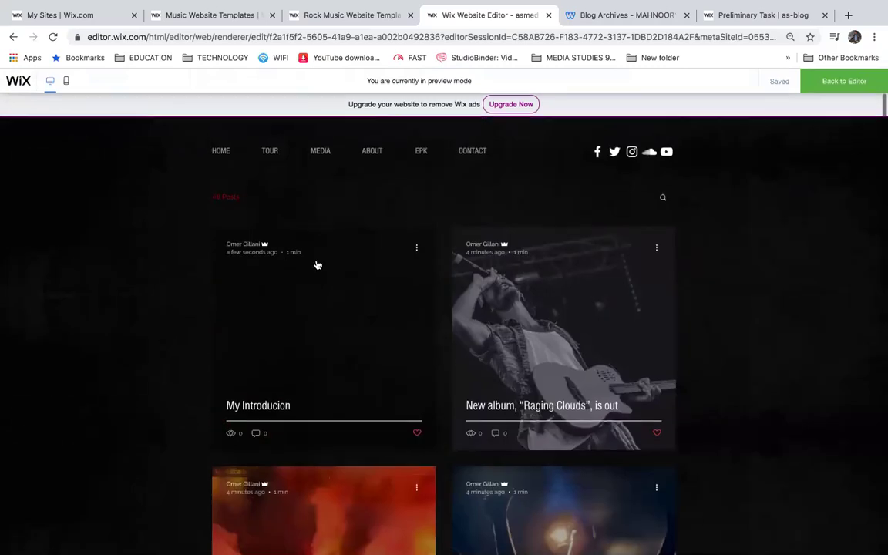
click(220, 151)
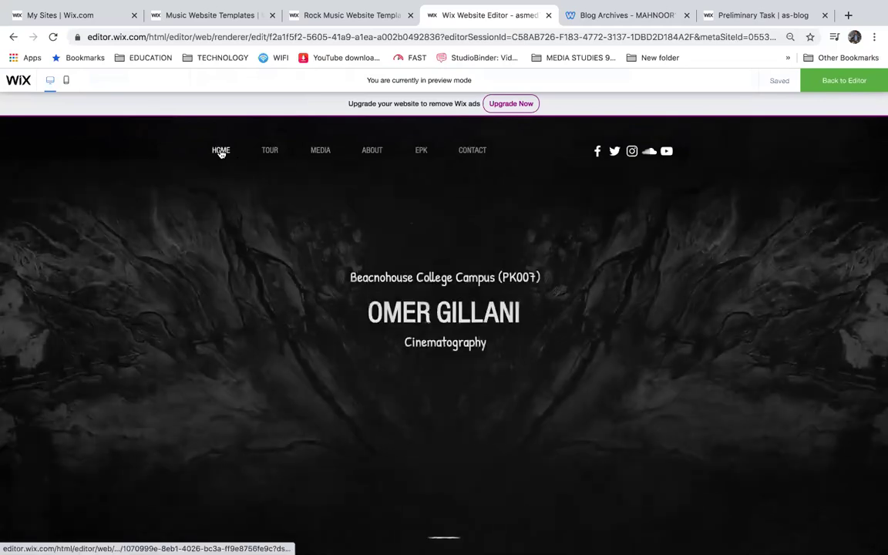
click(279, 152)
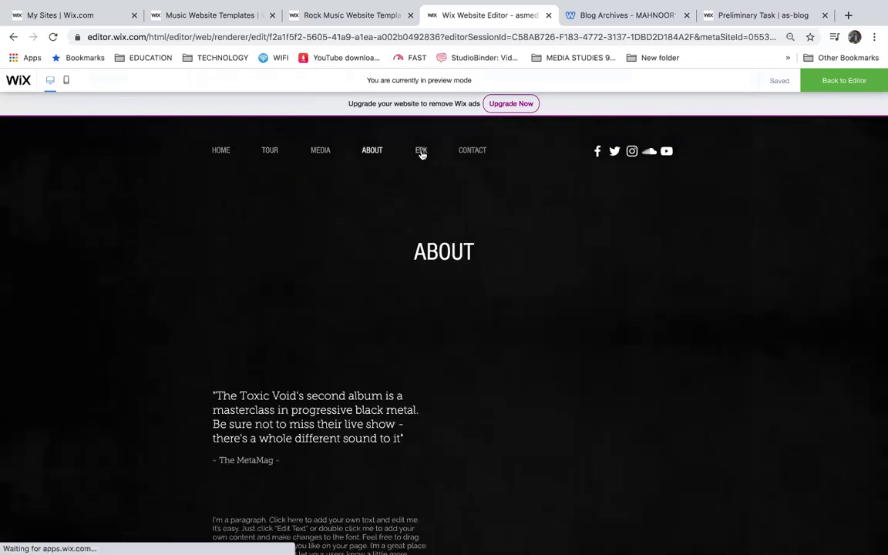
click(422, 152)
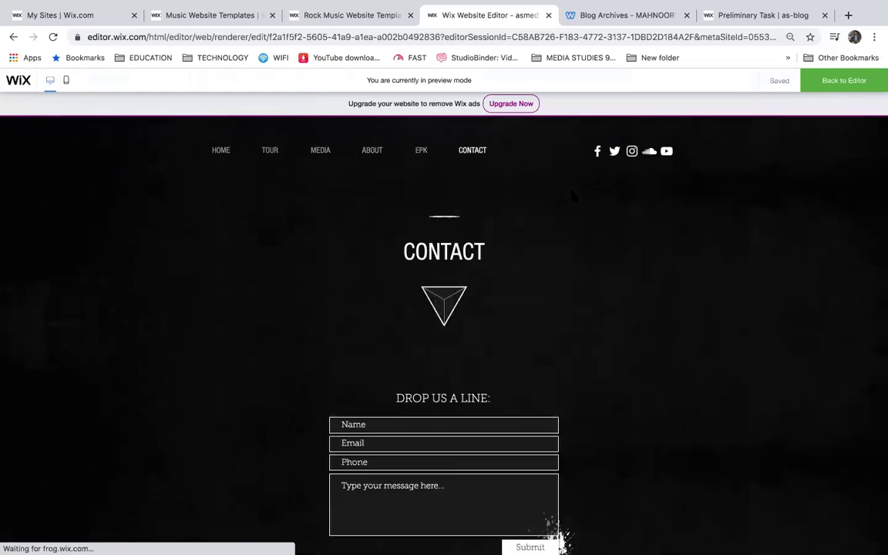
scroll(574, 194, down, 5)
scroll(572, 196, up, 5)
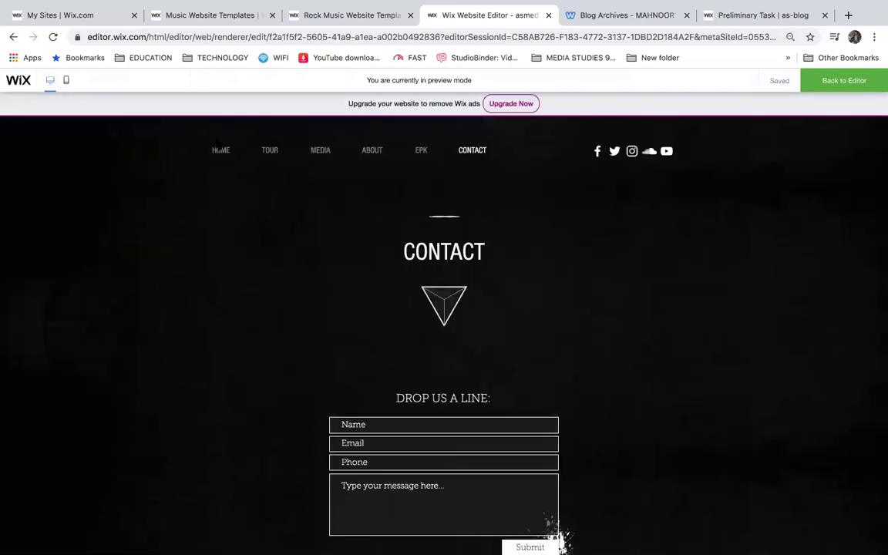
Step: Return the preview to Home and scroll through the Latest News posts and back to the hero
click(219, 151)
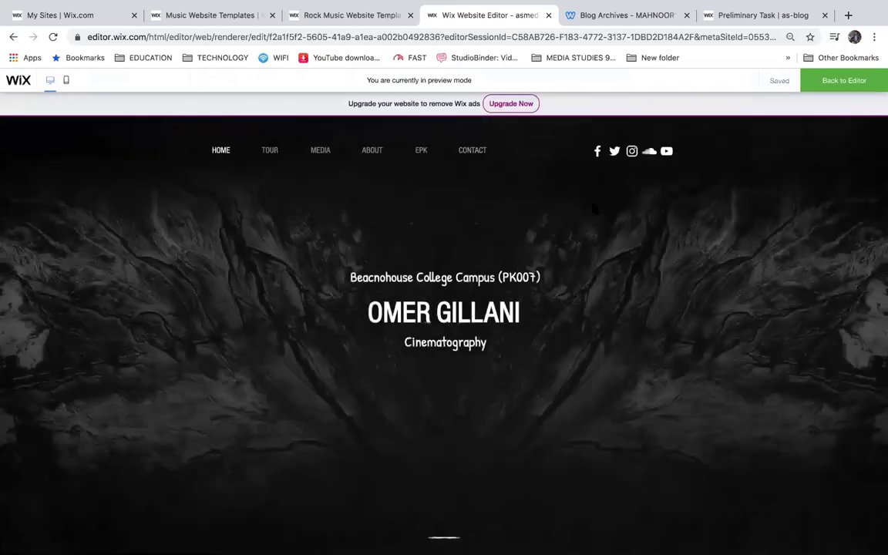
scroll(594, 207, down, 6)
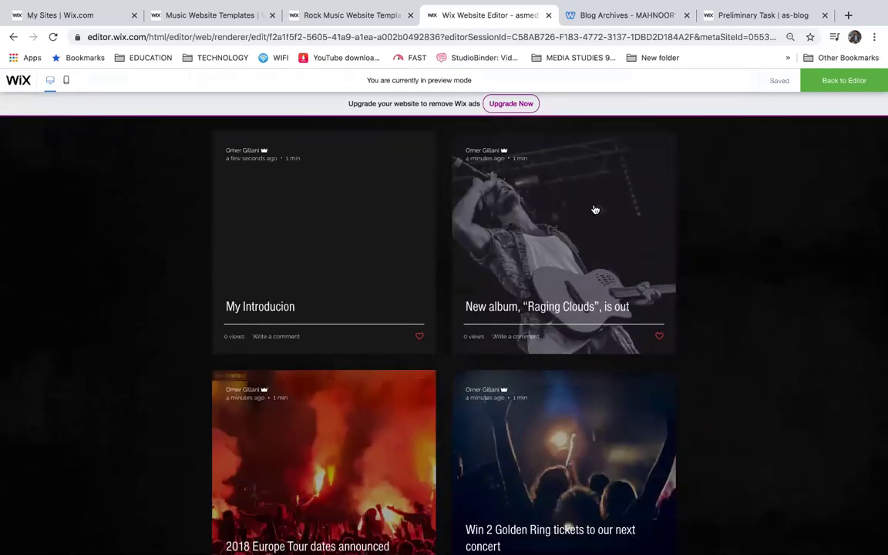
scroll(593, 207, up, 4)
scroll(594, 206, down, 3)
scroll(592, 208, down, 6)
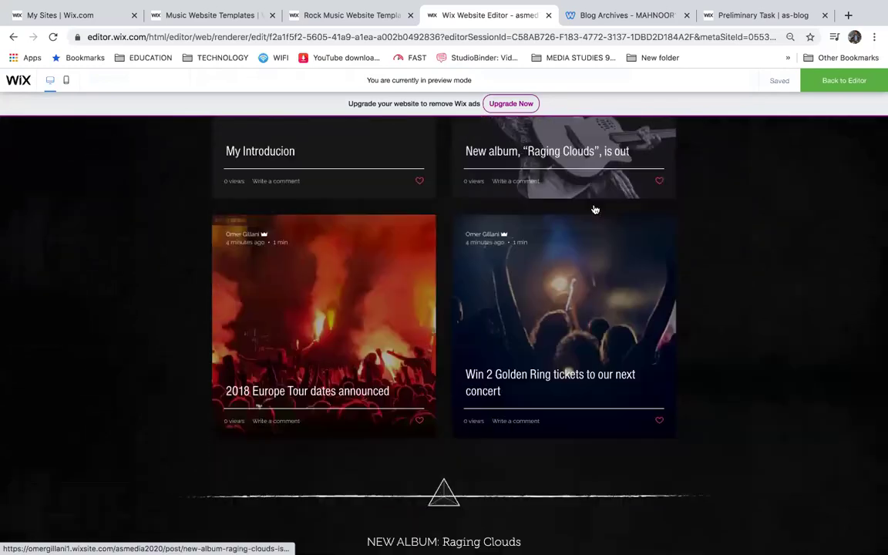
scroll(594, 208, down, 3)
scroll(594, 208, up, 10)
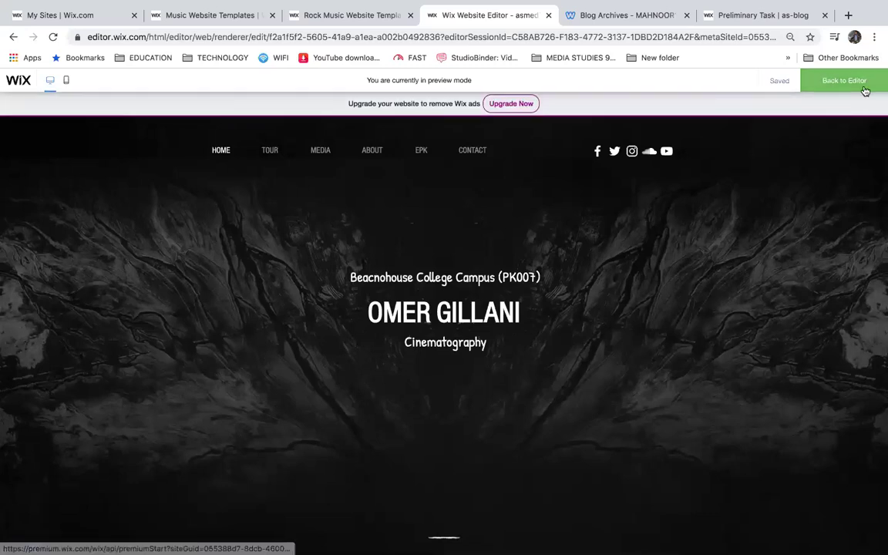
Step: Close the old site editor and Rock Music template tabs, returning to the music templates gallery
click(548, 15)
click(375, 16)
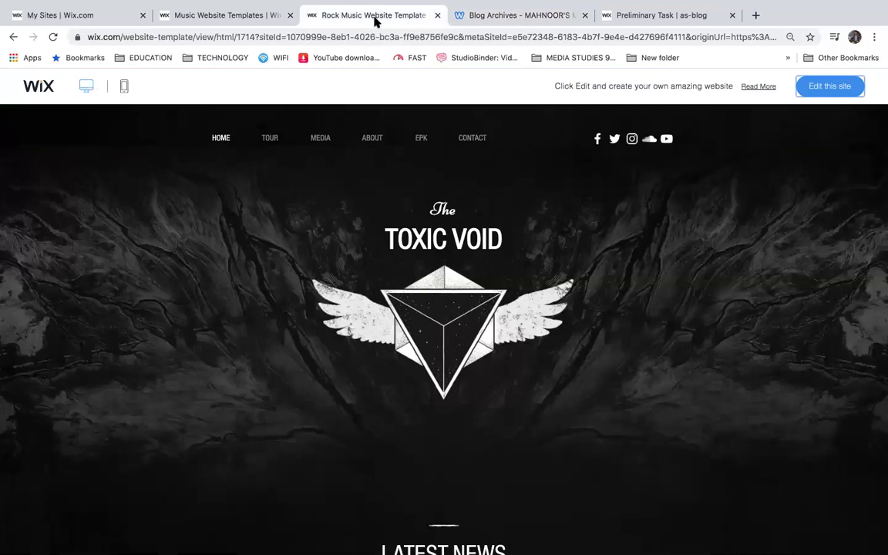
click(437, 14)
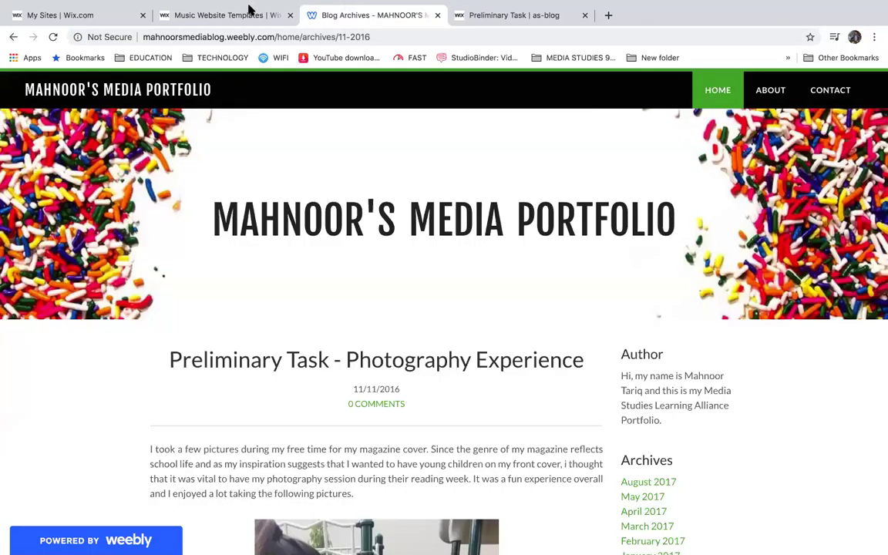
click(235, 13)
Step: View the Hiphop Artist template's full demo and start editing a new site from it
scroll(377, 238, up, 5)
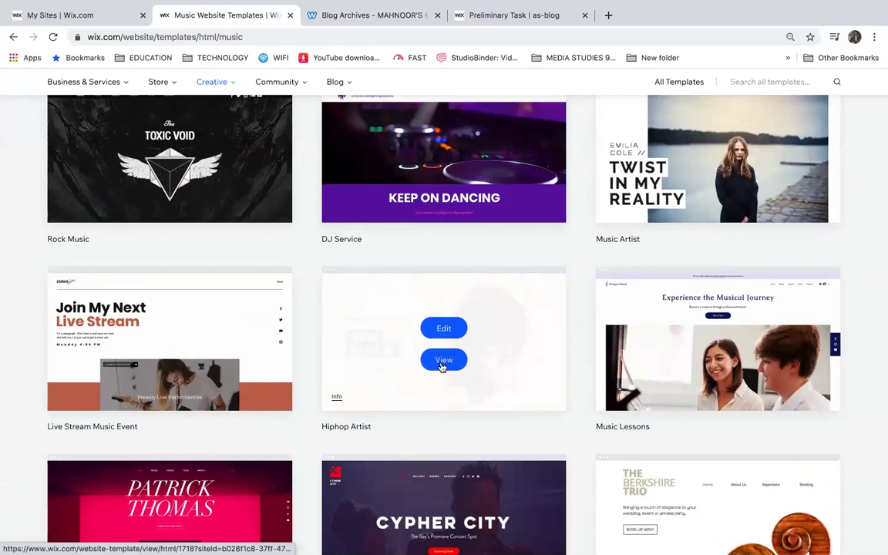
click(443, 361)
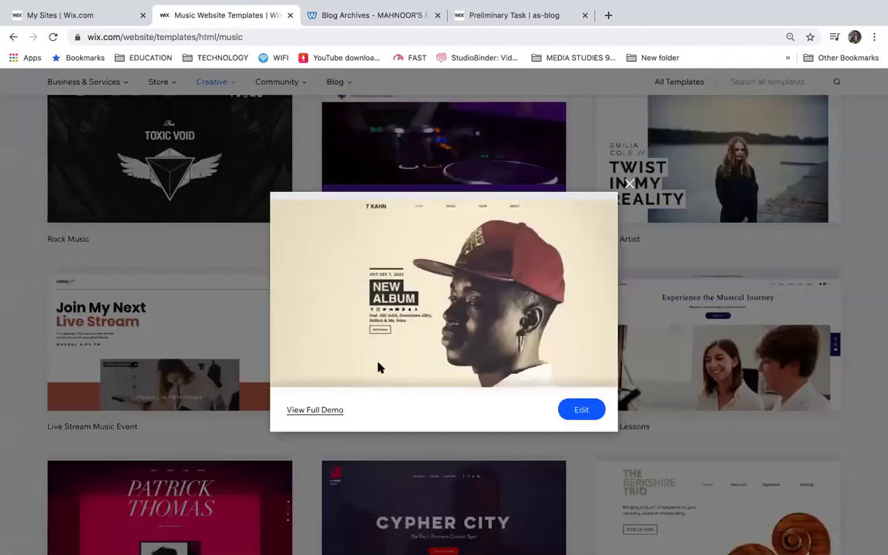
click(326, 411)
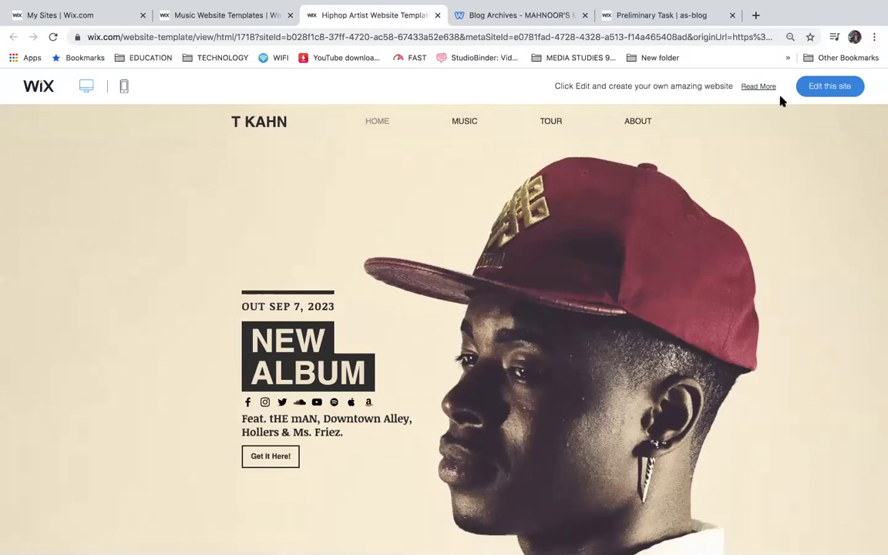
click(837, 87)
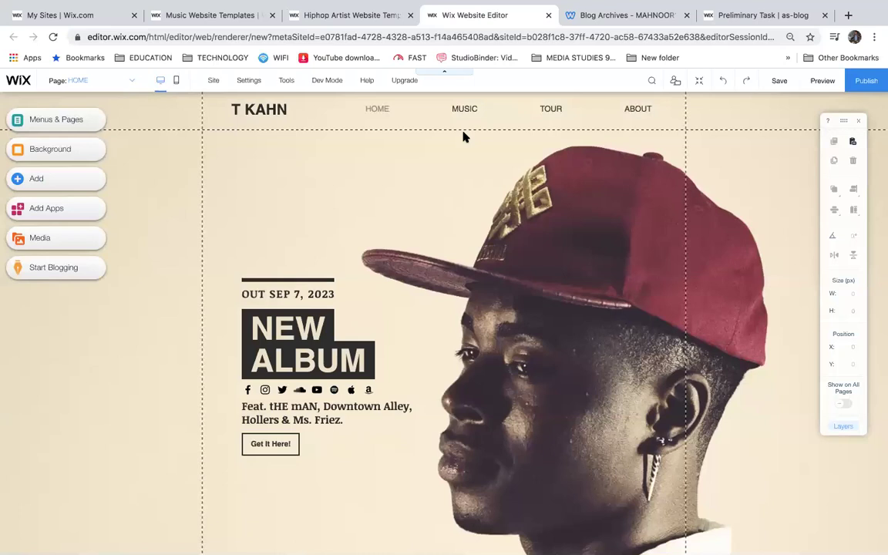
Step: Add a plain Wix Blog to the Hiphop site via Start Blogging, then try creating a post
click(44, 268)
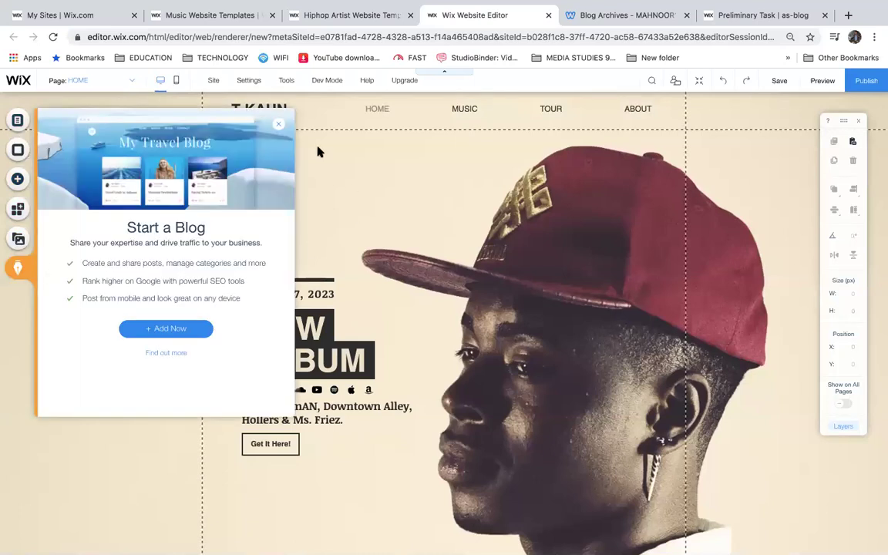
click(278, 124)
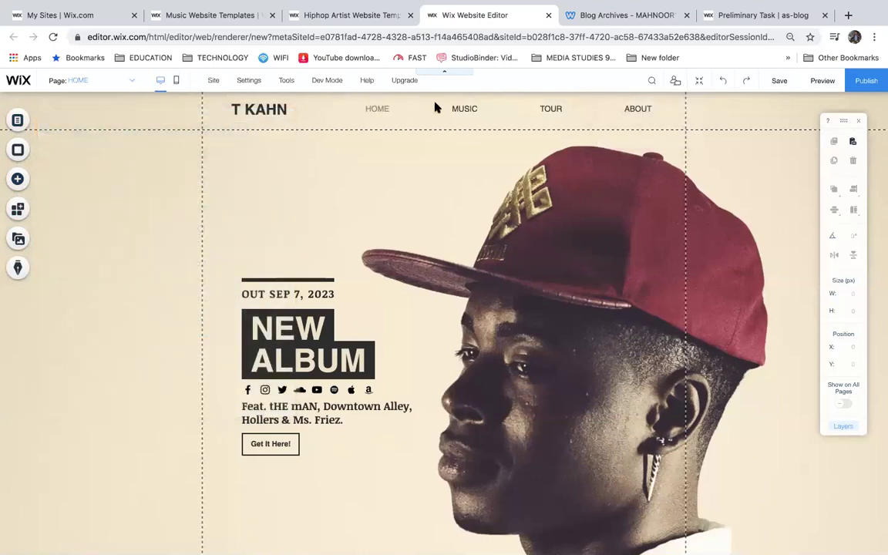
click(17, 270)
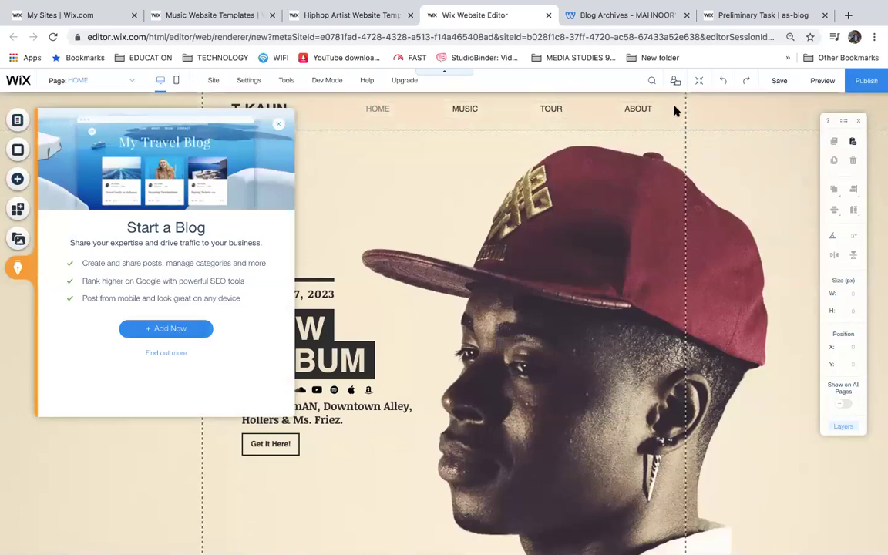
click(170, 330)
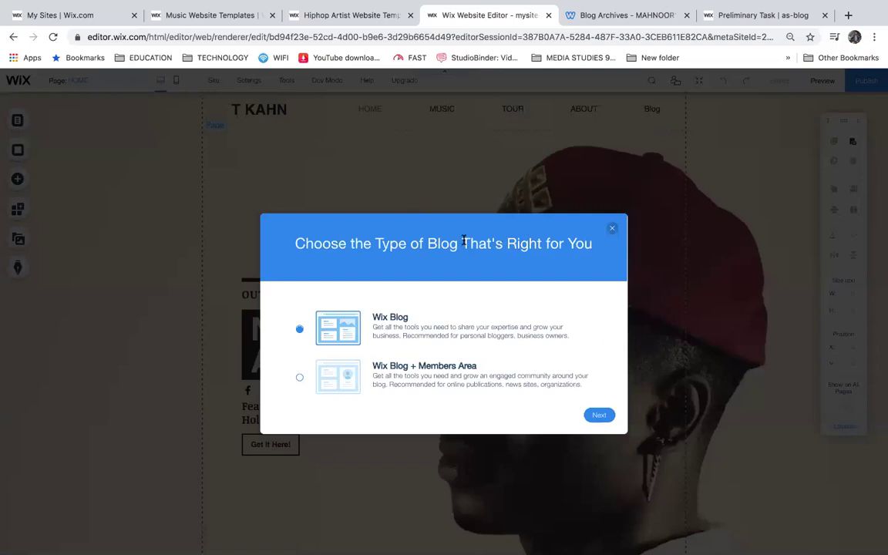
click(599, 415)
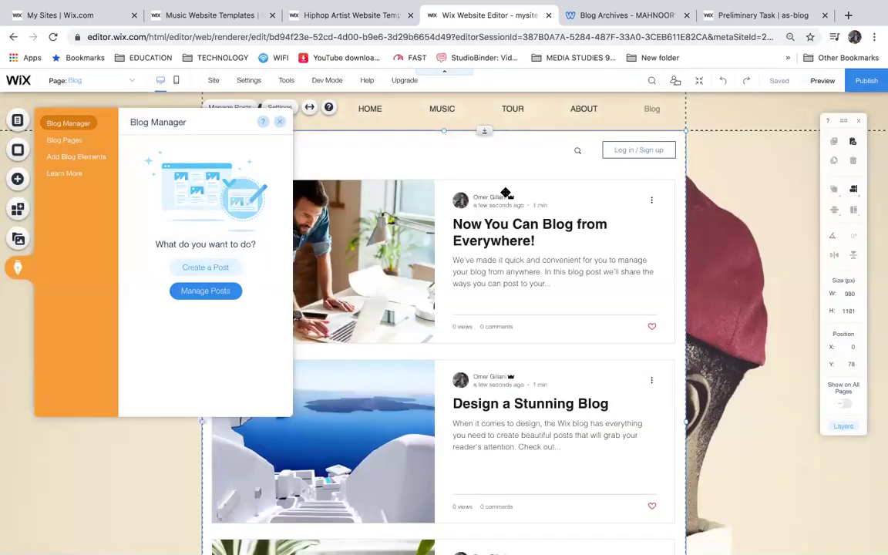
click(213, 267)
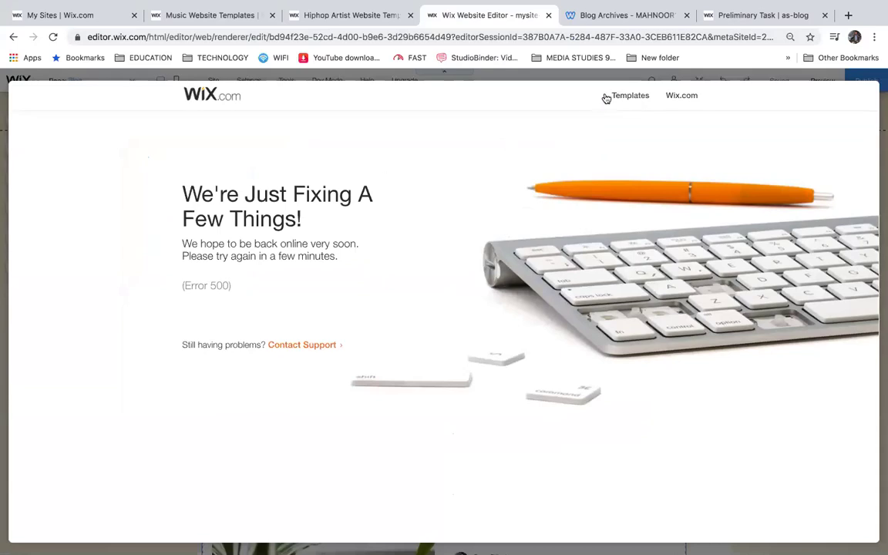
Step: Close the broken editor tab and open a fresh editor from the Hiphop Artist template
click(340, 15)
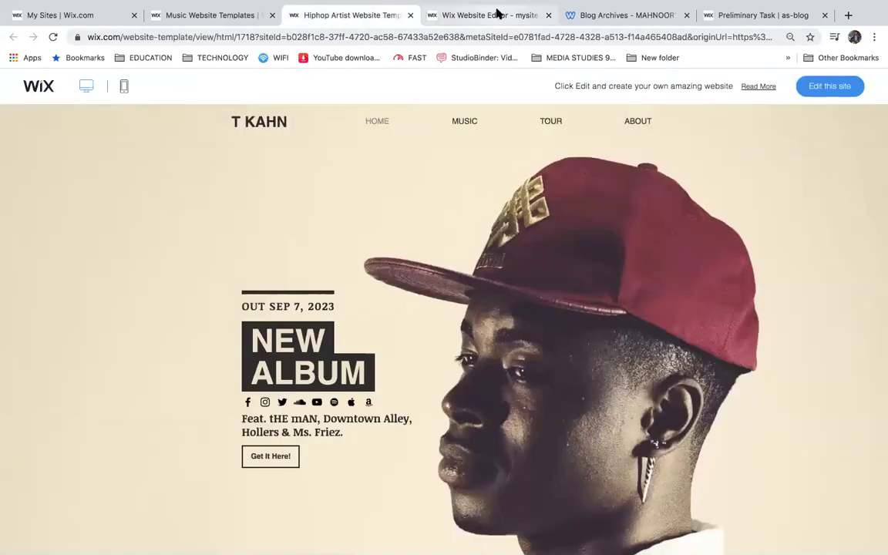
click(496, 14)
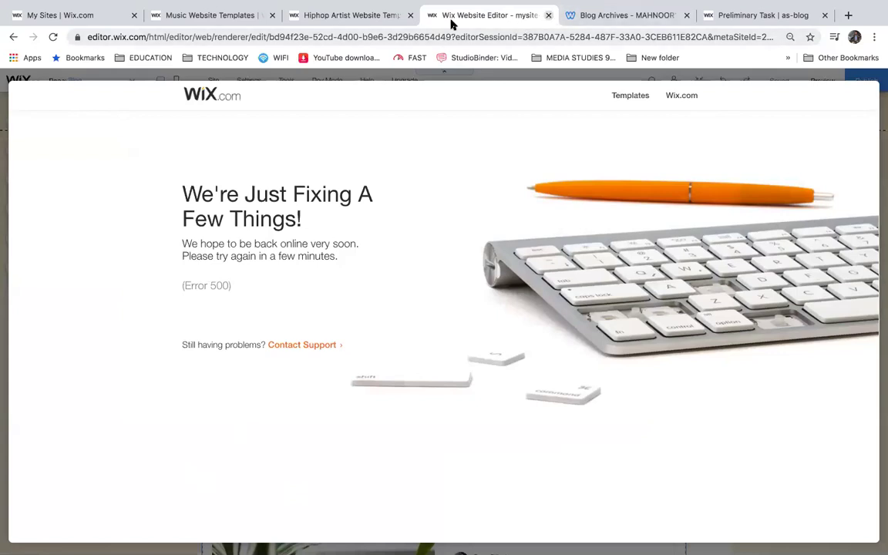
key(super+w)
click(824, 87)
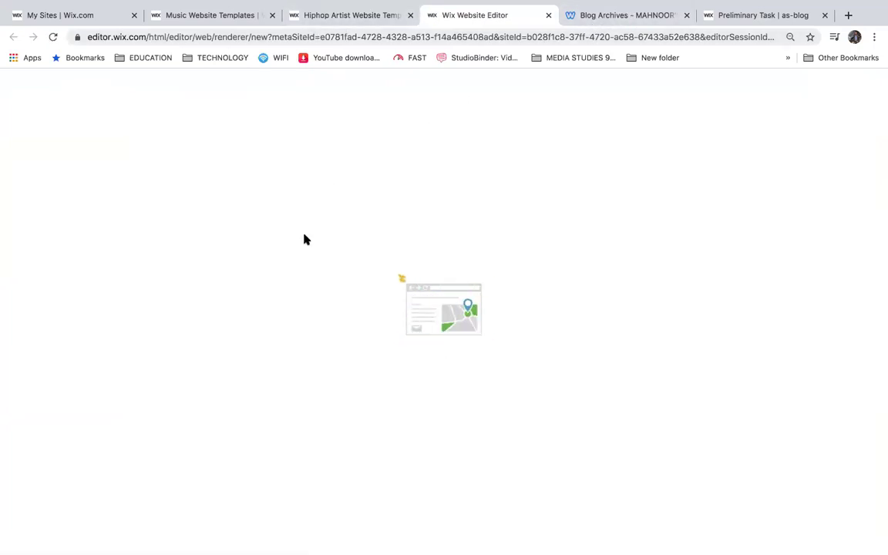
Step: Add a blog to the new site using Start Blogging > Add Now
click(356, 14)
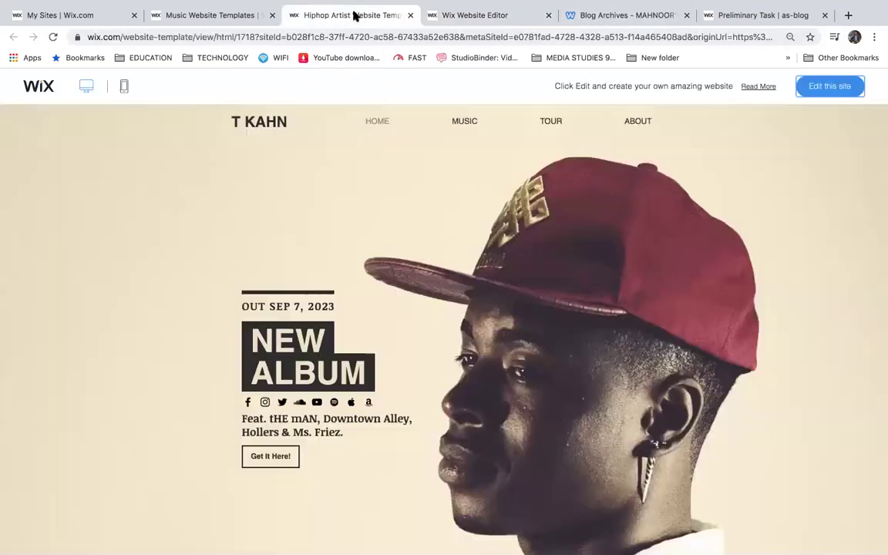
click(482, 14)
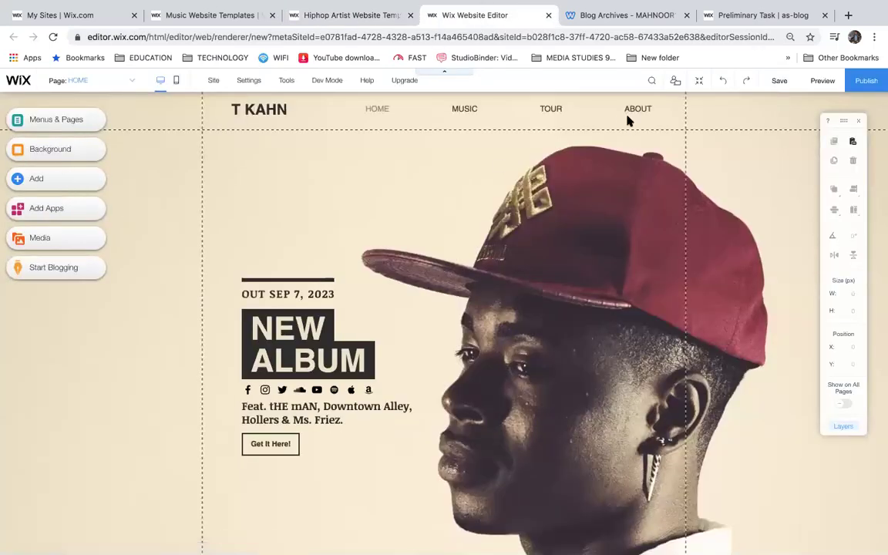
click(59, 270)
click(174, 330)
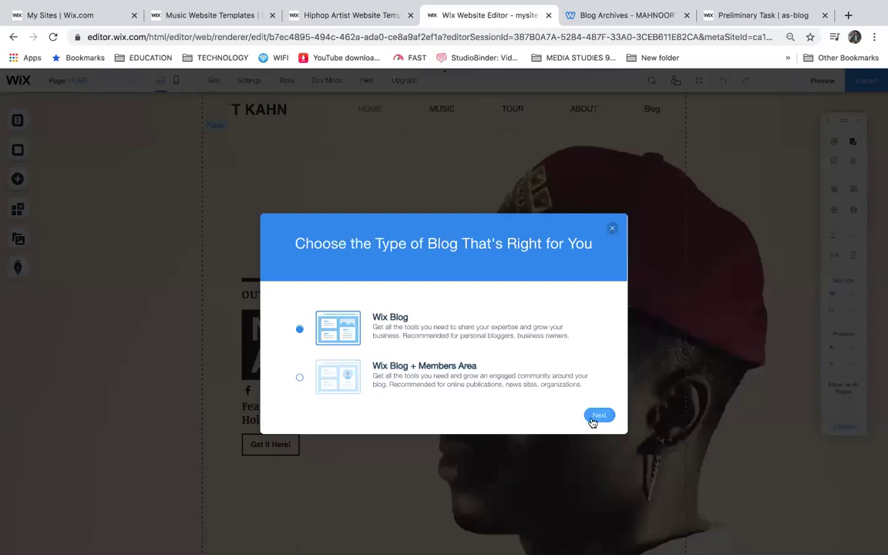
Step: Add the plain Wix Blog and publish the site live
click(600, 417)
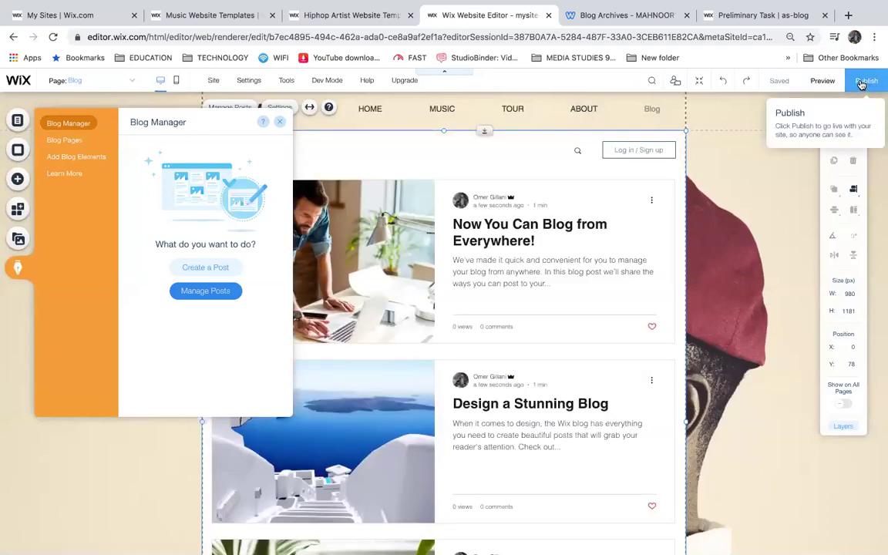
click(867, 82)
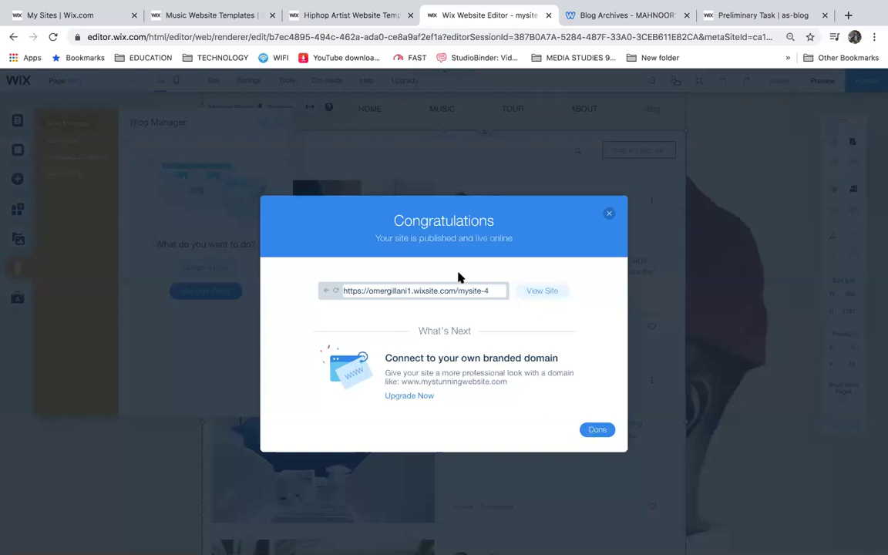
double_click(472, 292)
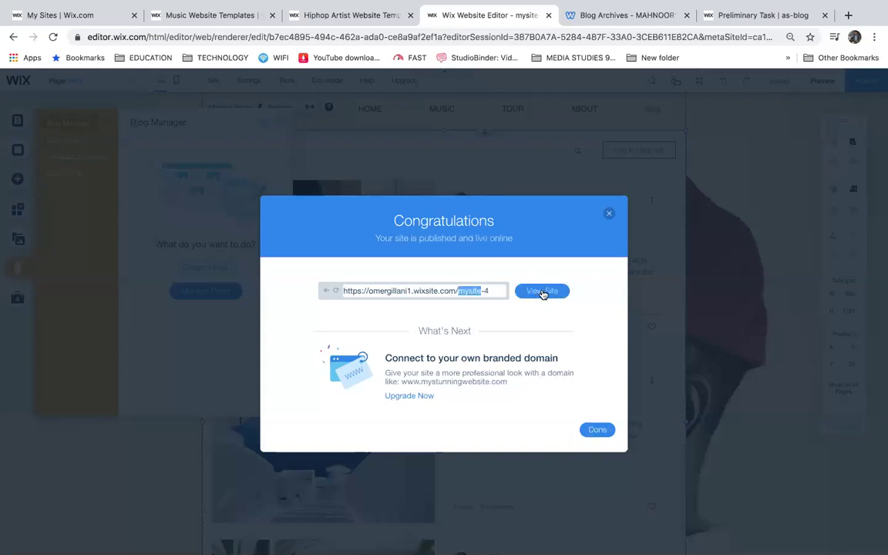
Step: Dismiss the publish confirmation and mobile suggestion, then start a new blog post
click(598, 429)
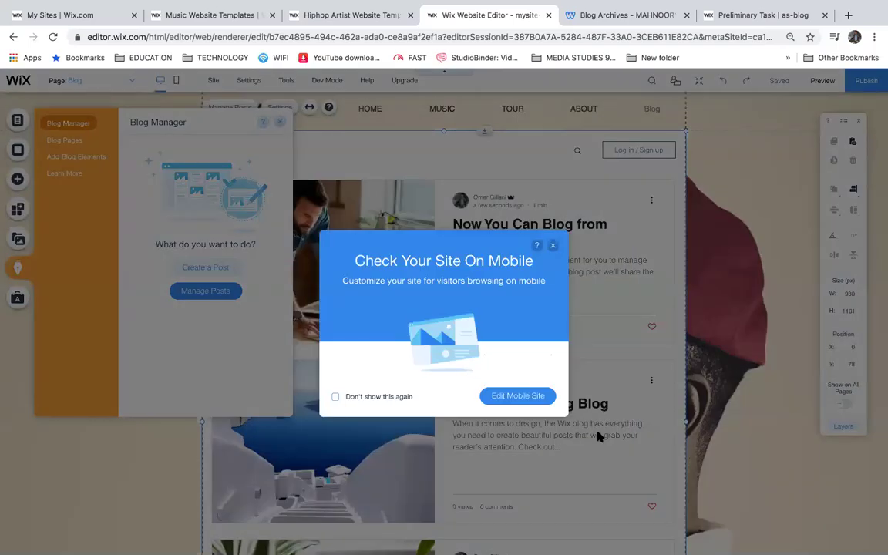
click(552, 245)
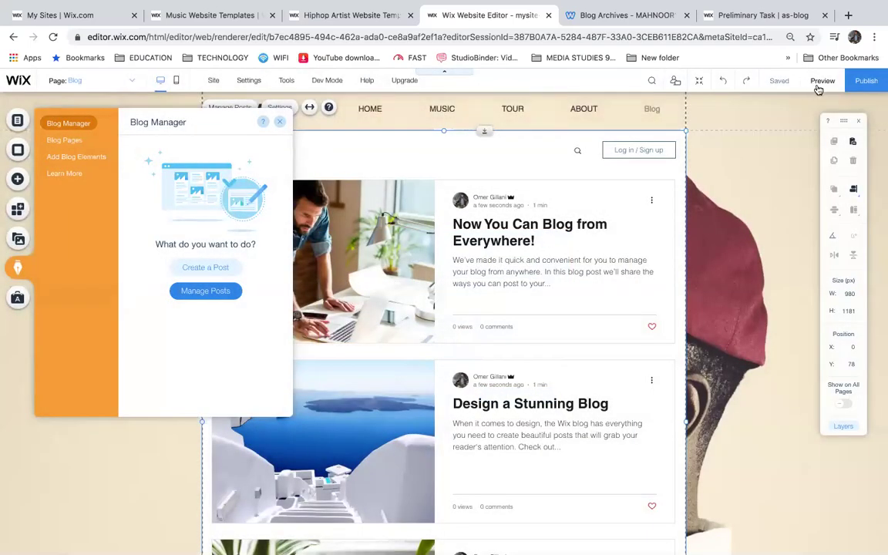
click(213, 275)
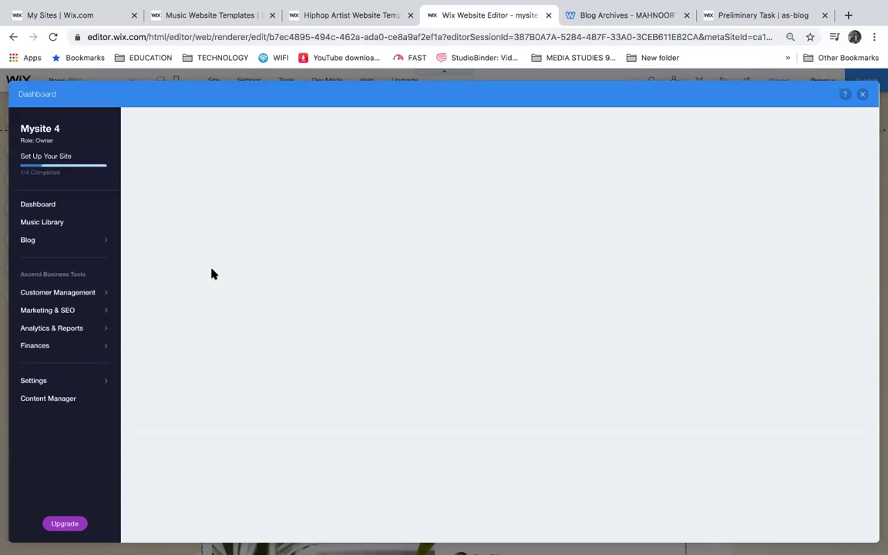
Step: Write a post titled 'My introduction' with a short self-introduction in the body
text(m)
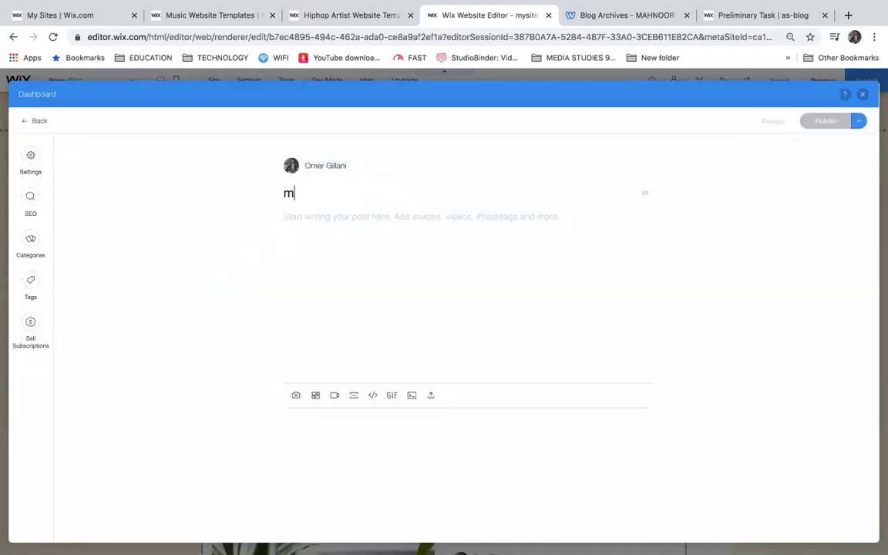
key(BackSpace)
text(m)
key(BackSpace)
text(My introduction)
click(389, 218)
text(Hi)
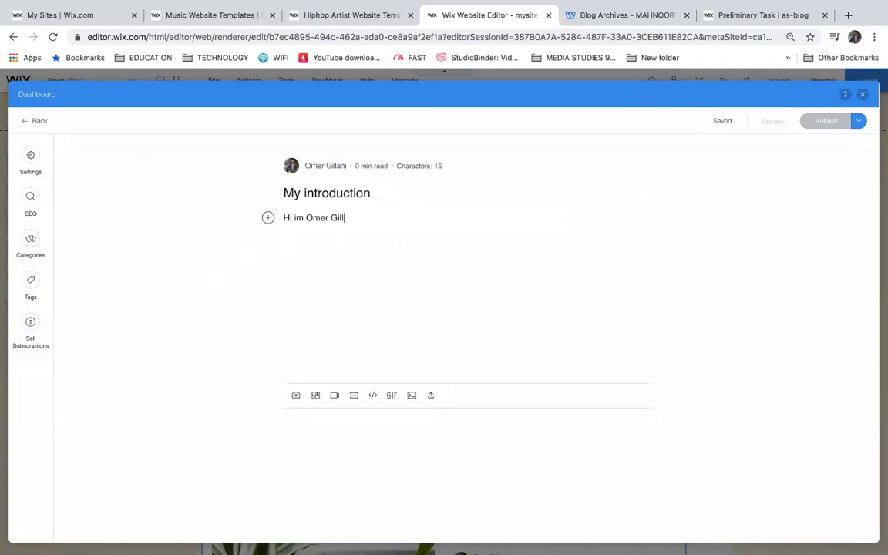
text(im Omer Gillani and i  love media studies.)
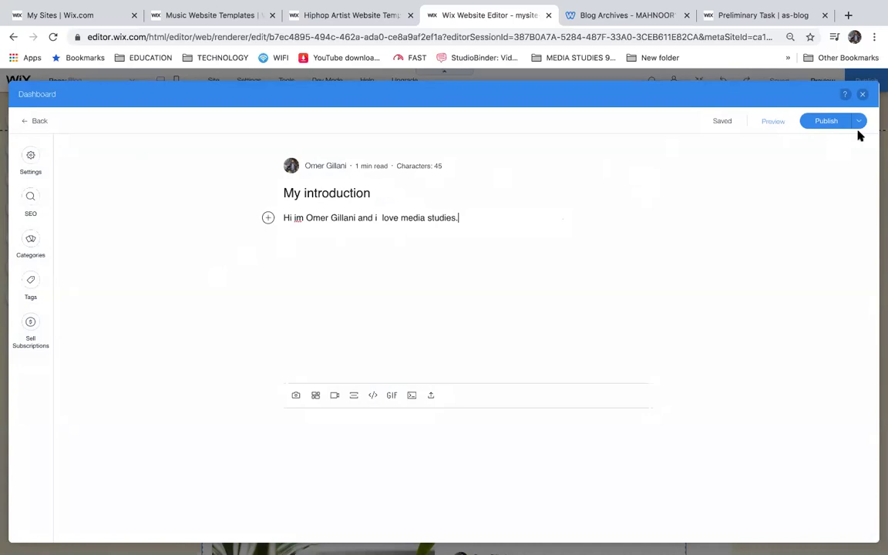
Step: Publish the blog post and close the setup popup, notice and Dashboard
click(832, 124)
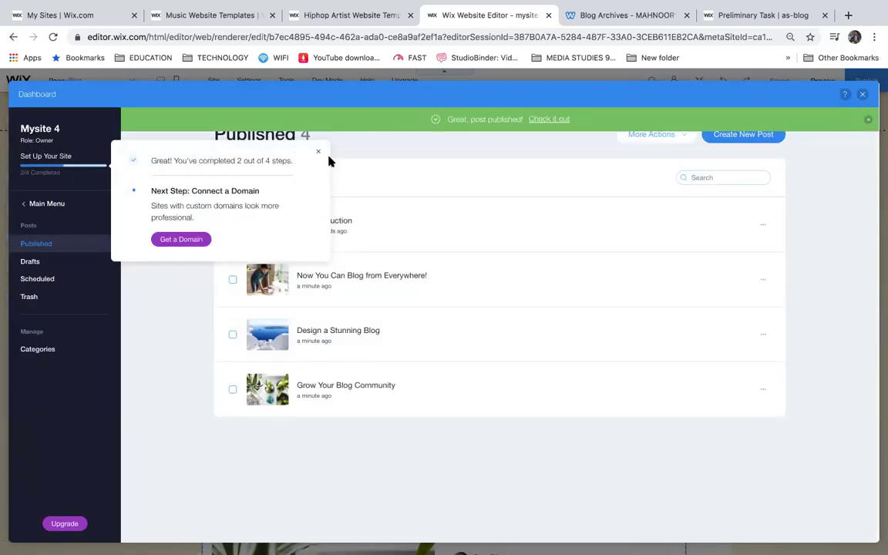
click(320, 155)
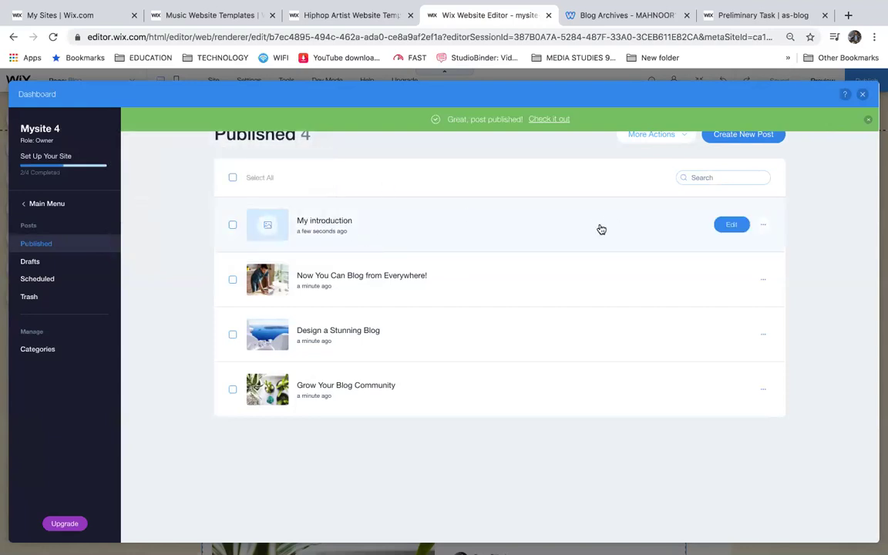
click(868, 120)
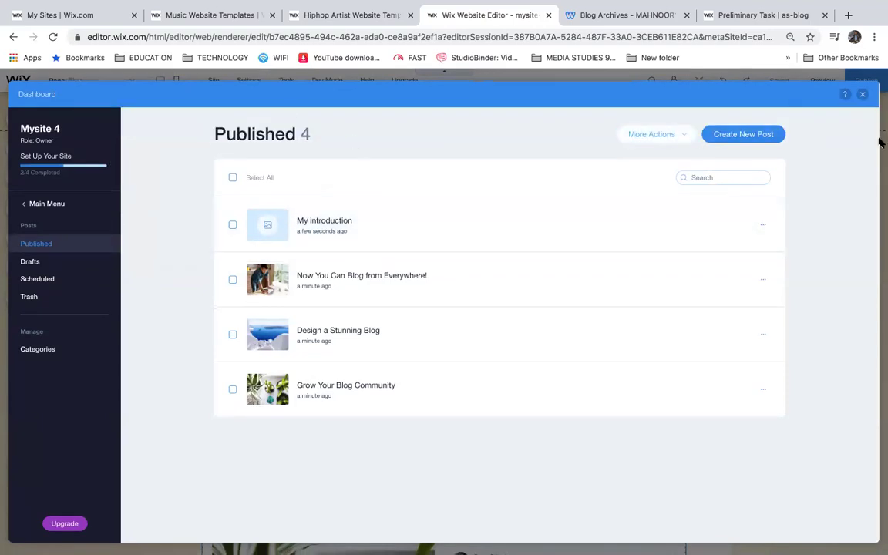
click(863, 94)
Step: Preview the site's HOME page, then go back to the editor
click(823, 80)
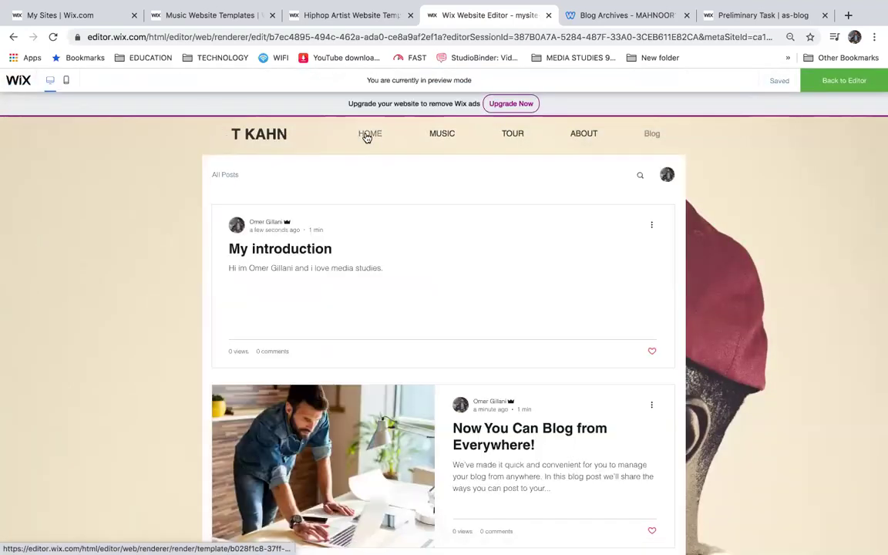
click(368, 135)
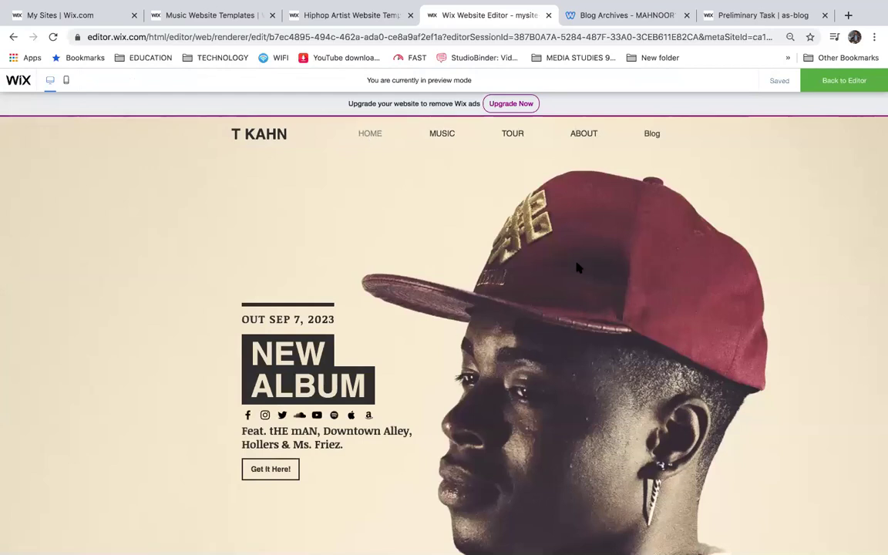
click(844, 81)
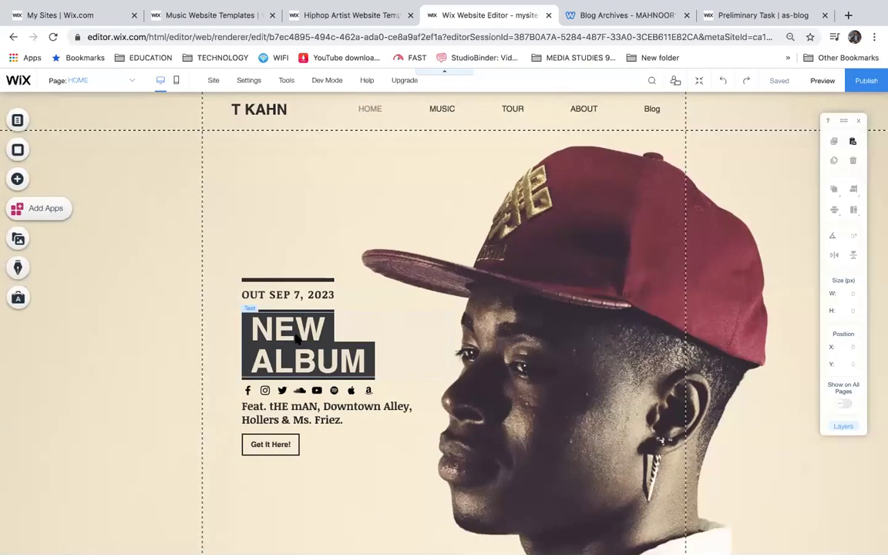
click(274, 330)
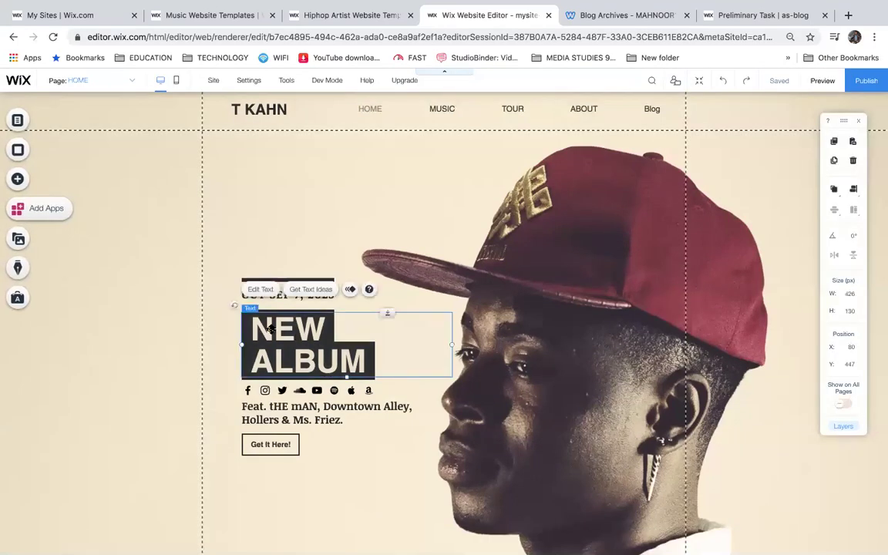
Step: Replace the NEW ALBUM heading with the owner's full name
double_click(272, 330)
text(OMER)
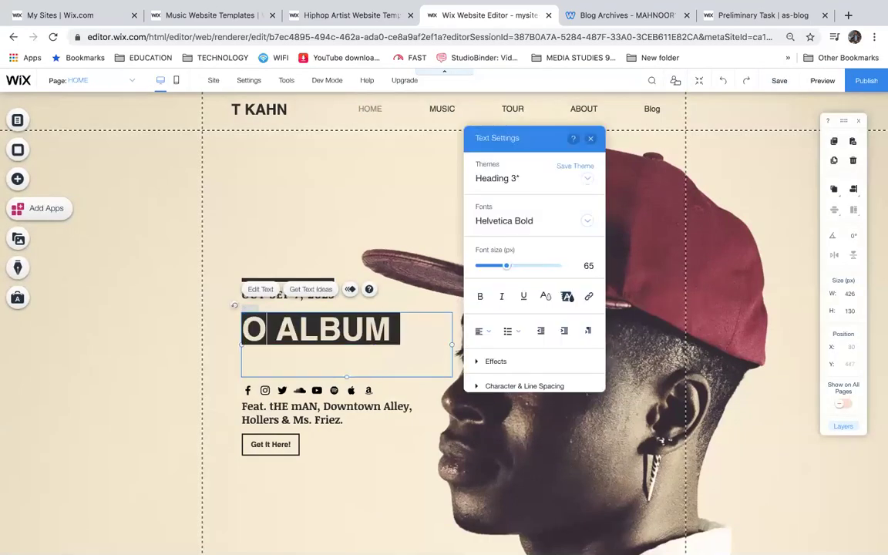
text( GILLANI)
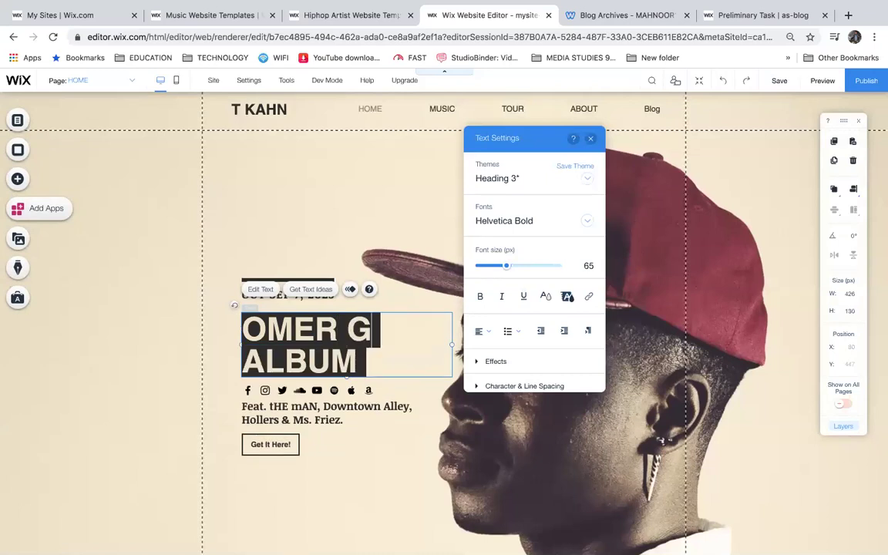
key(Delete)
key(Delete)
key(Delete)
key(Delete)
key(Delete)
key(Delete)
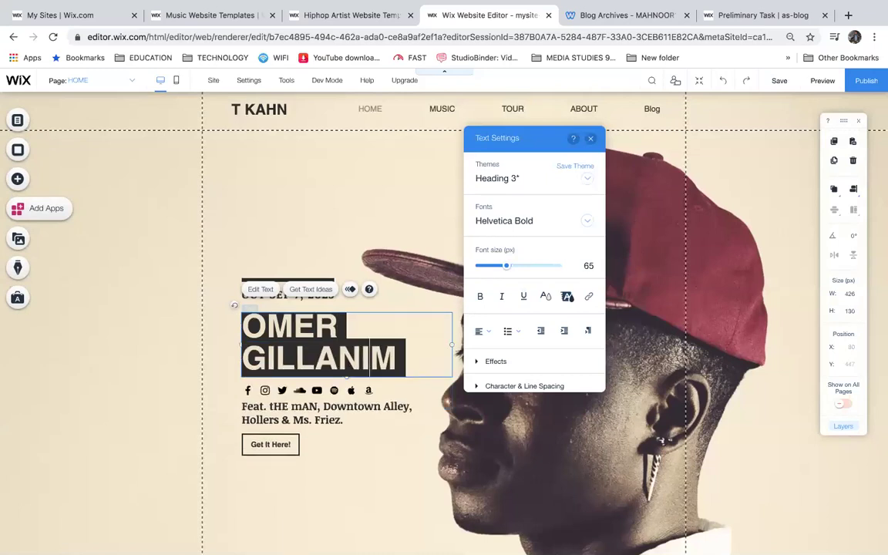
click(255, 205)
Step: Change the date line to 'Beaconhouse College Campus' with character spacing 0
click(274, 294)
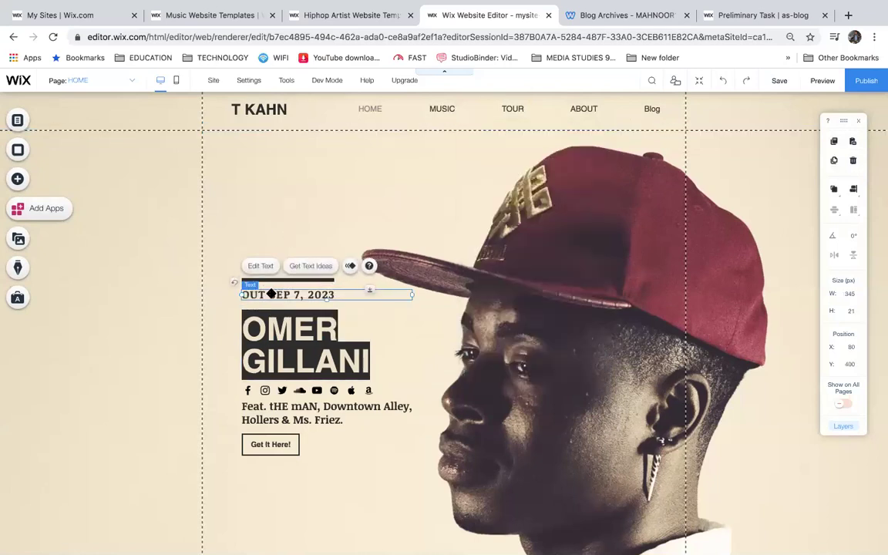
double_click(272, 294)
key(BackSpace)
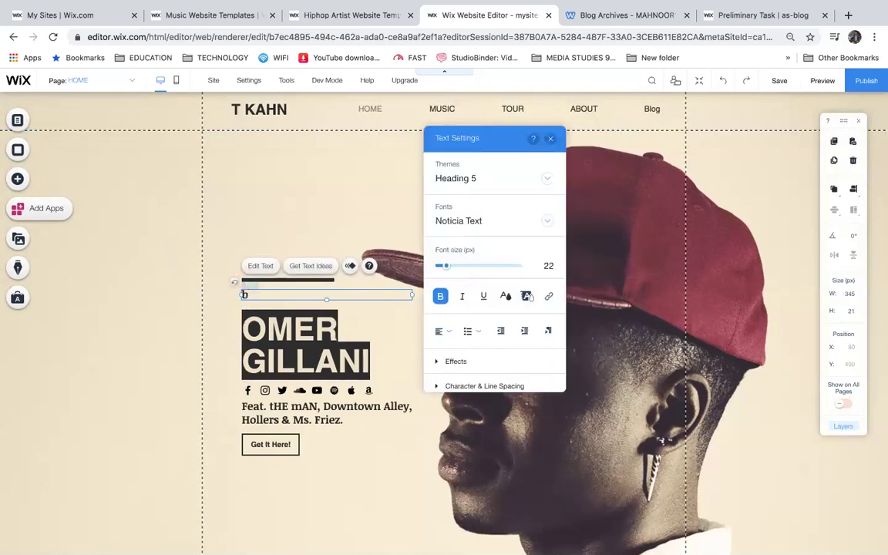
text(Beaconhouse College Campus)
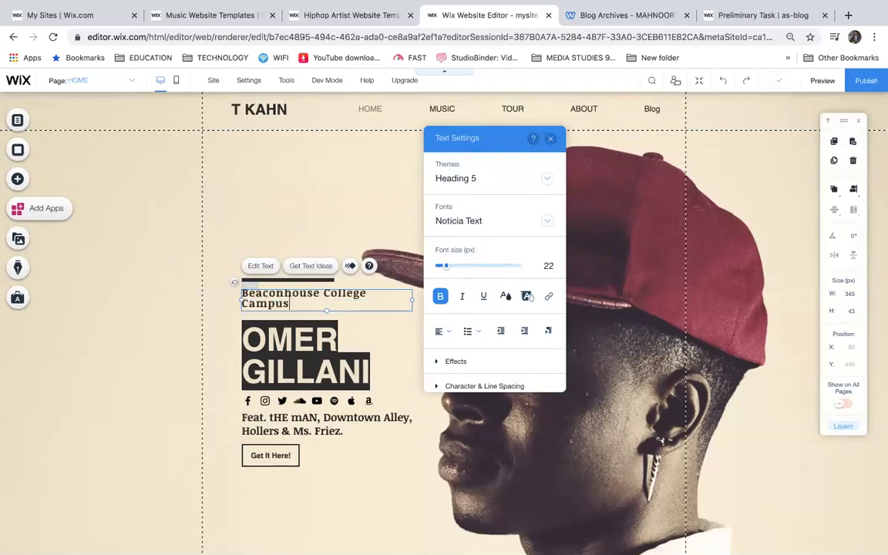
drag(294, 301, 233, 291)
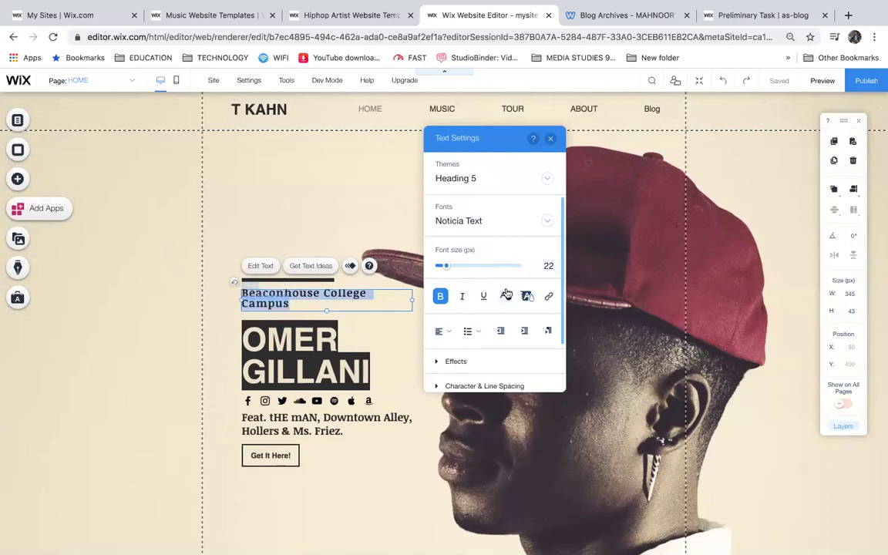
click(465, 386)
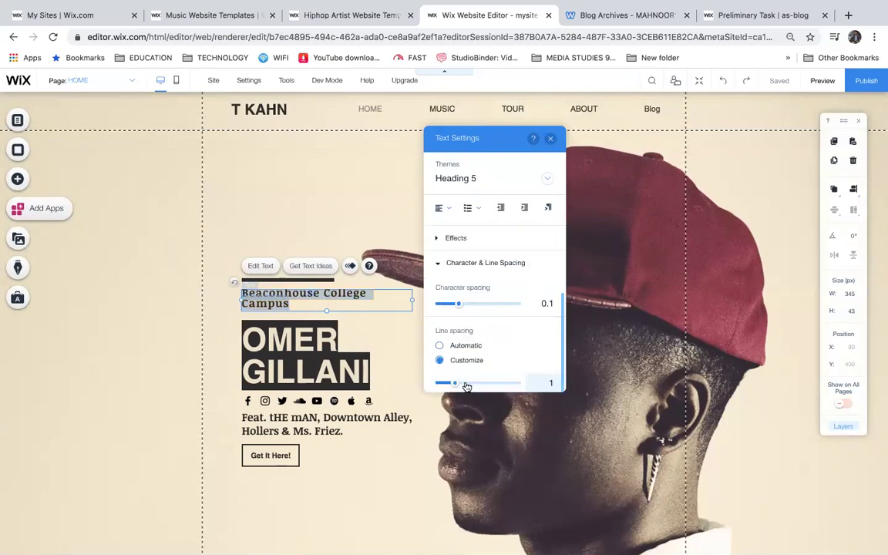
click(448, 307)
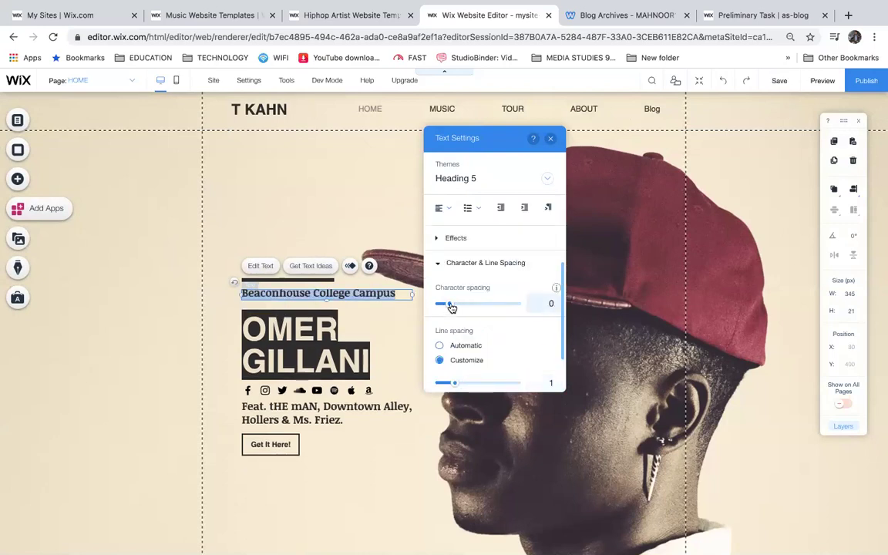
click(551, 138)
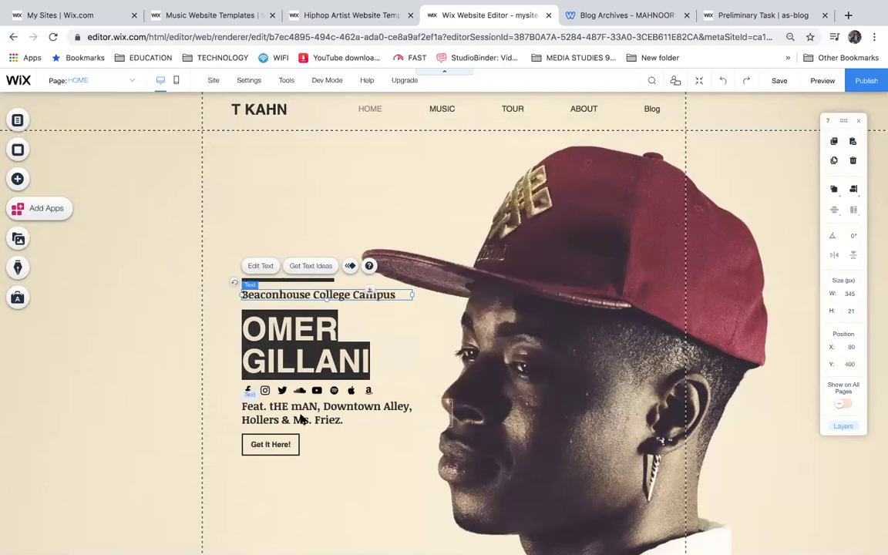
click(293, 391)
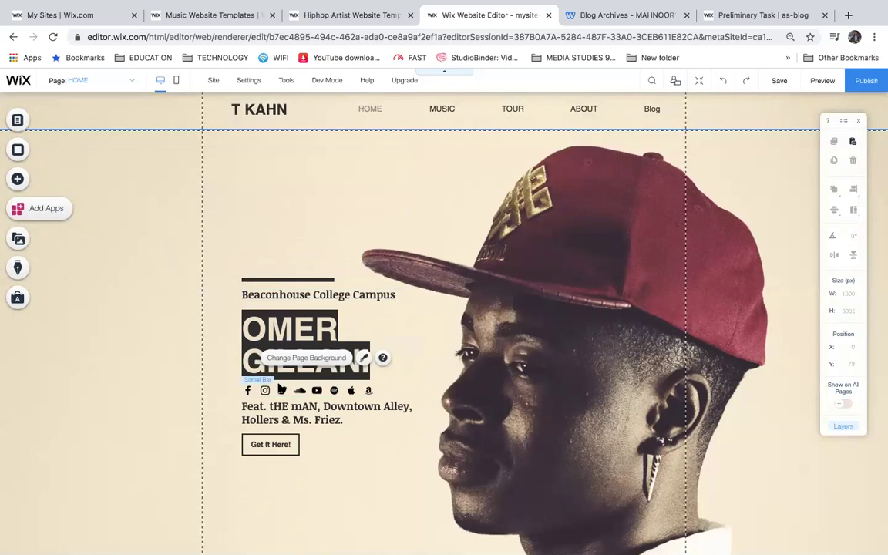
Step: Delete the social icons and the Get It Here! button
key(BackSpace)
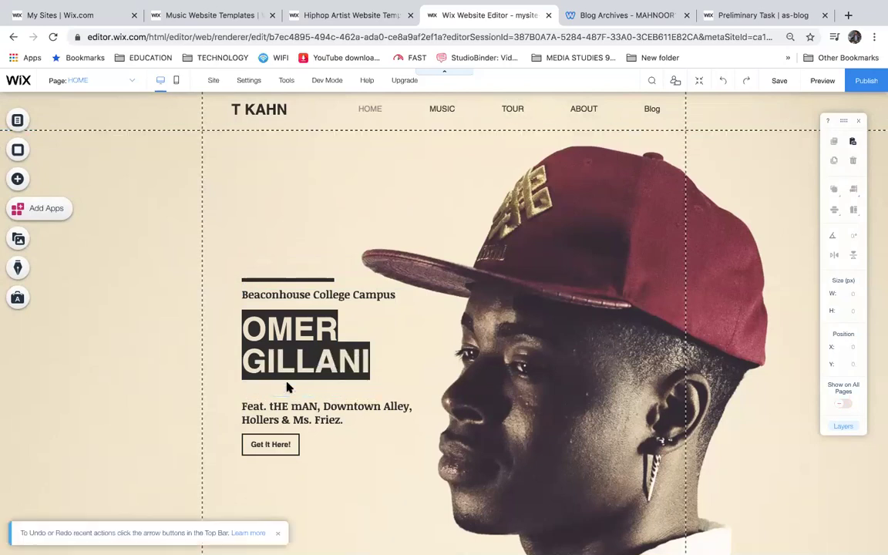
click(287, 406)
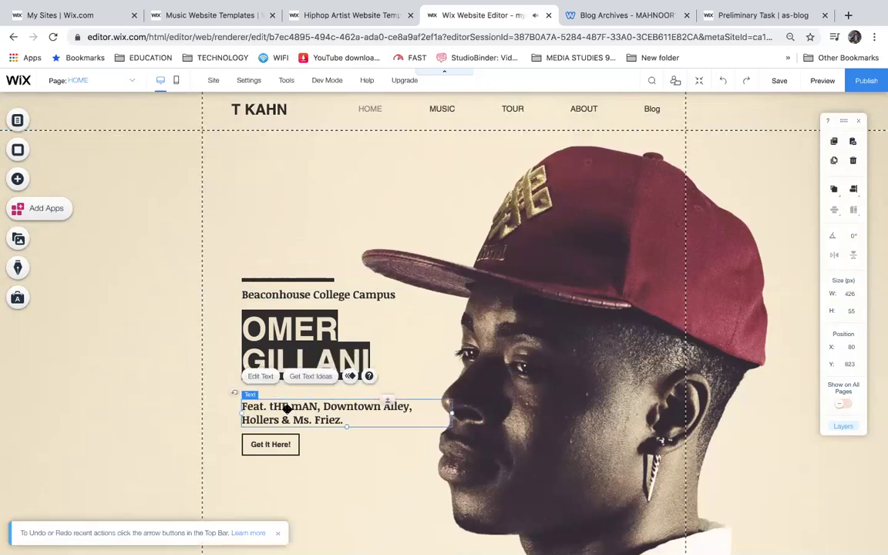
click(292, 438)
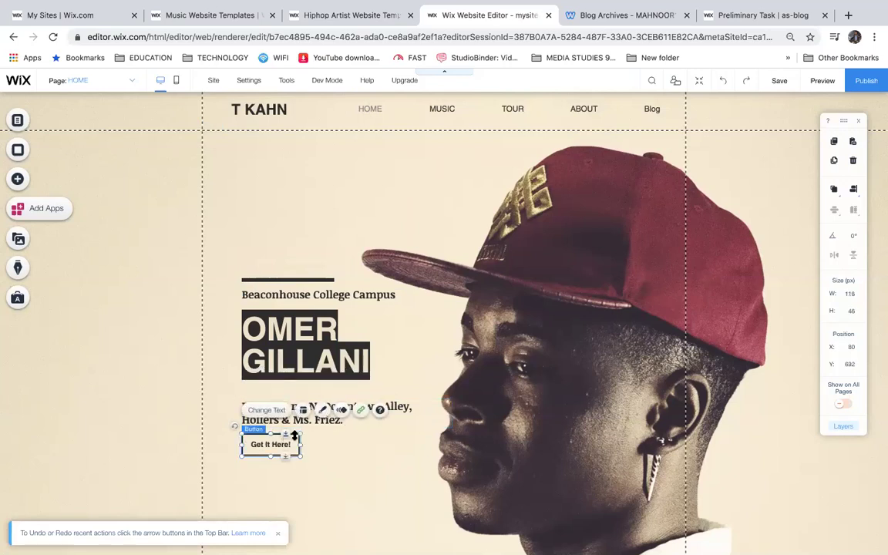
key(BackSpace)
Step: Move the Feat. text up beneath the name and change it to 'Cinematographer/Director'
click(322, 413)
drag(333, 409, 327, 397)
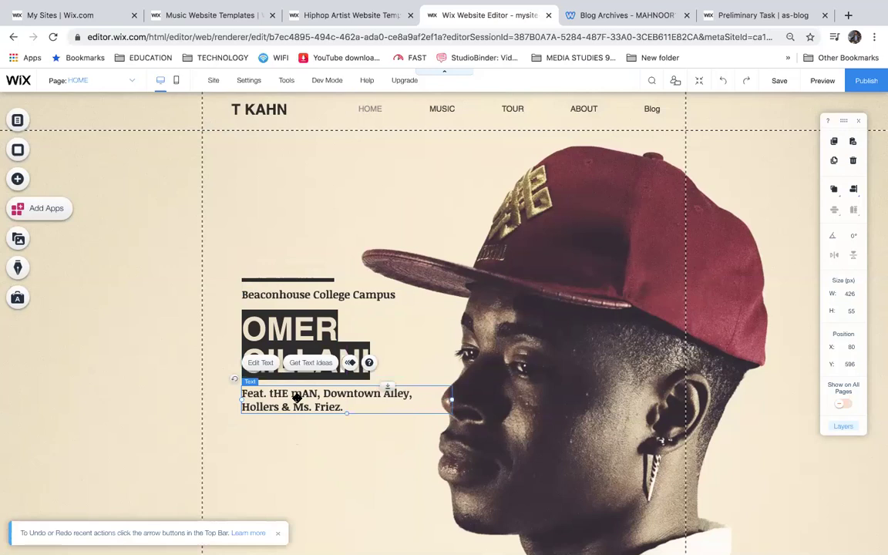
double_click(297, 395)
text(Cinematographer)
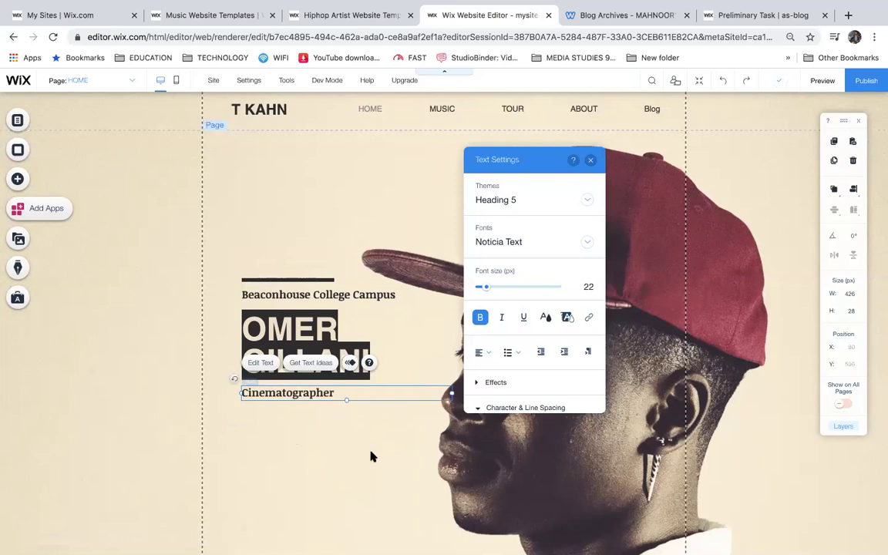
text(/Director)
click(369, 489)
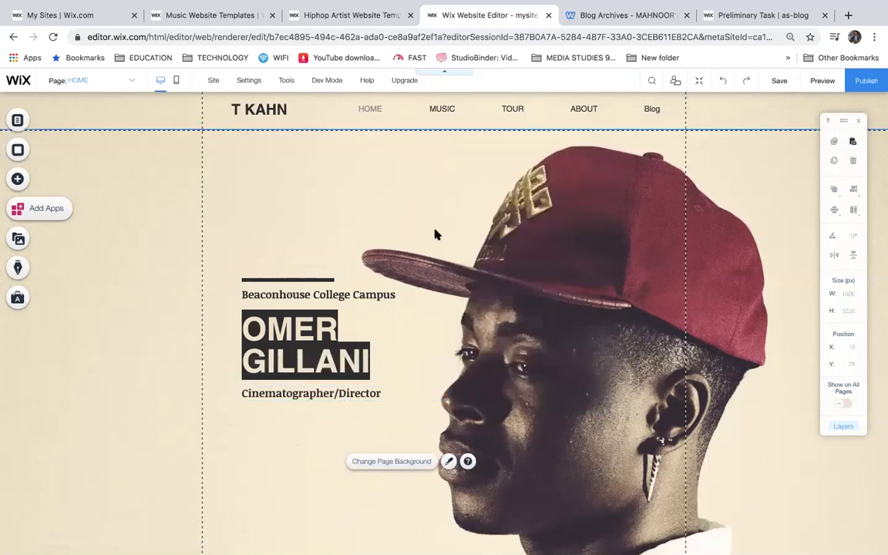
click(581, 210)
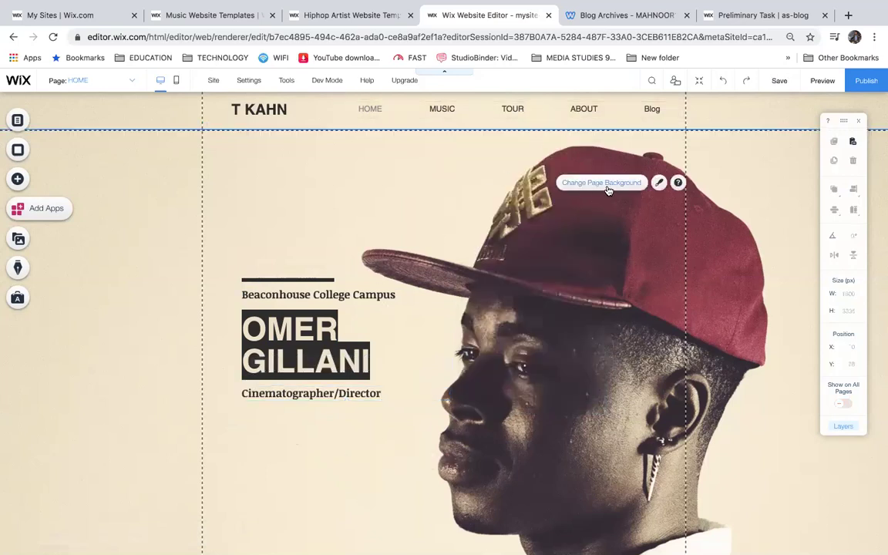
Step: Try the yellow running-figure background, then browse images and cancel the upload
click(611, 188)
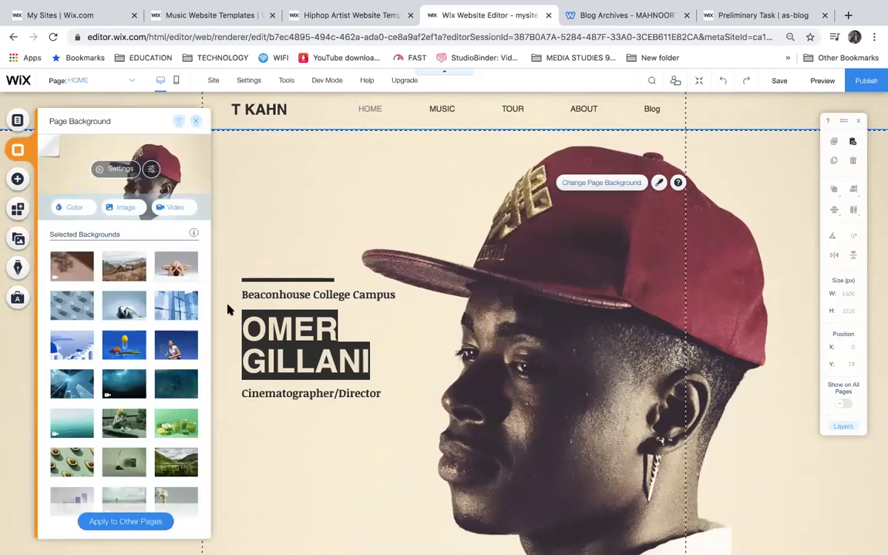
scroll(192, 420, down, 10)
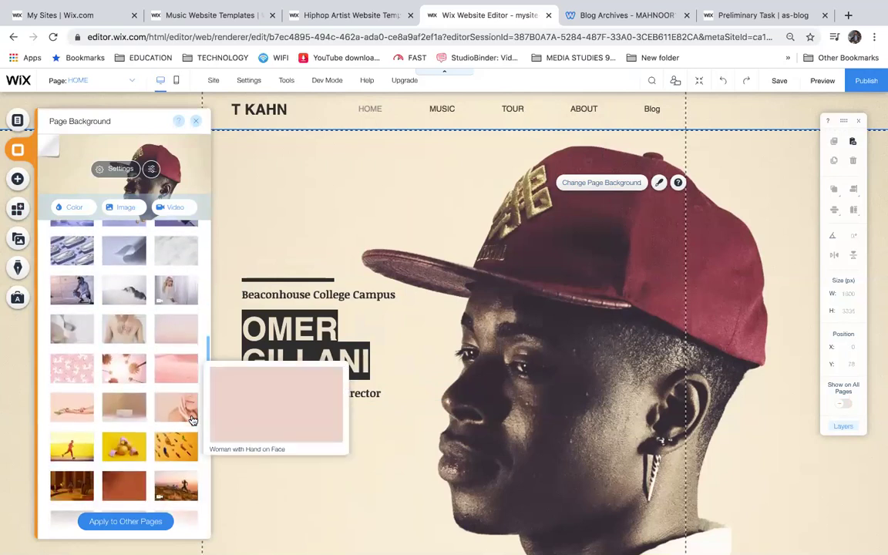
click(78, 462)
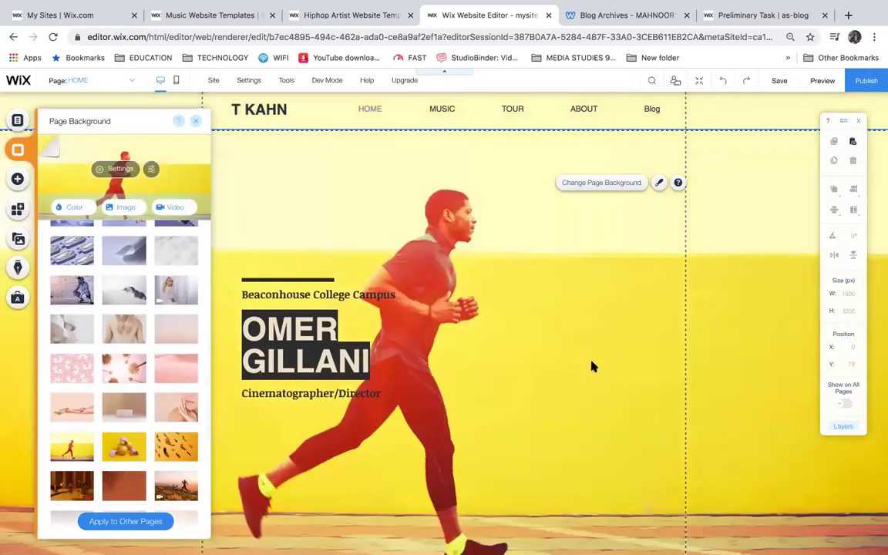
click(121, 207)
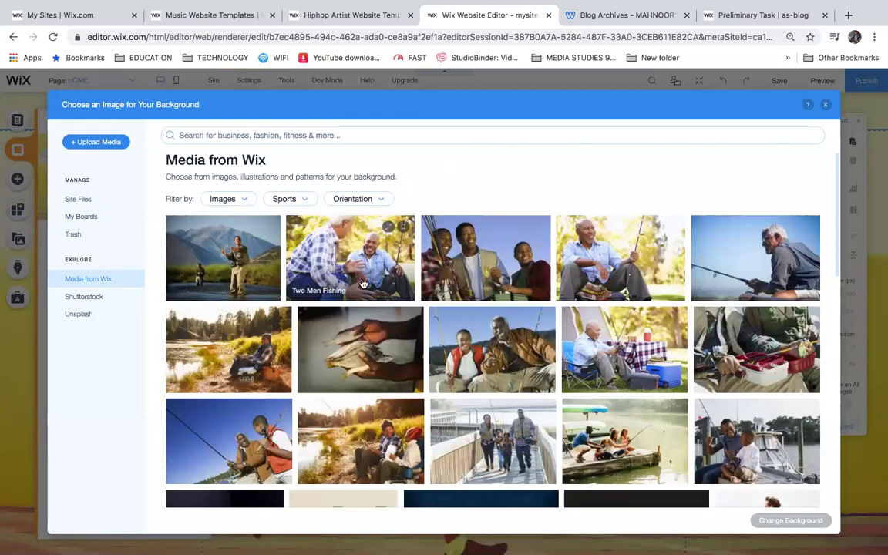
click(96, 142)
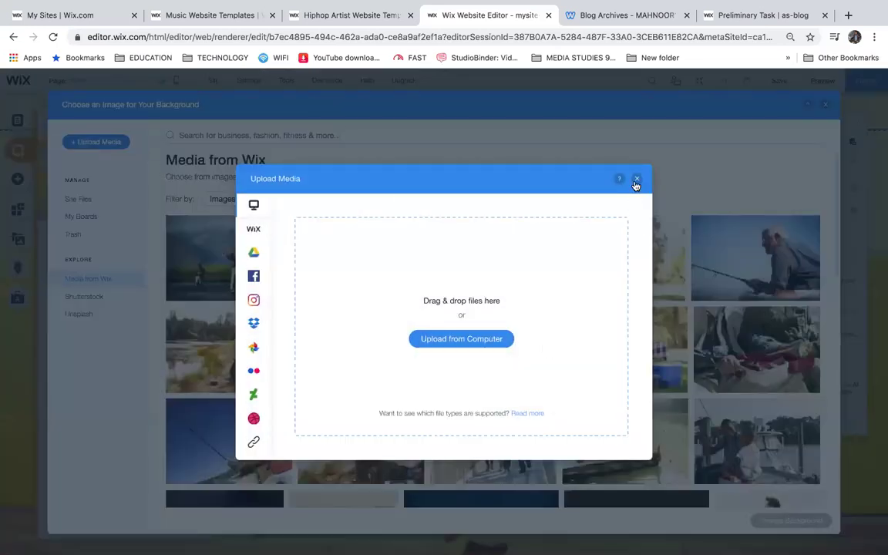
click(637, 180)
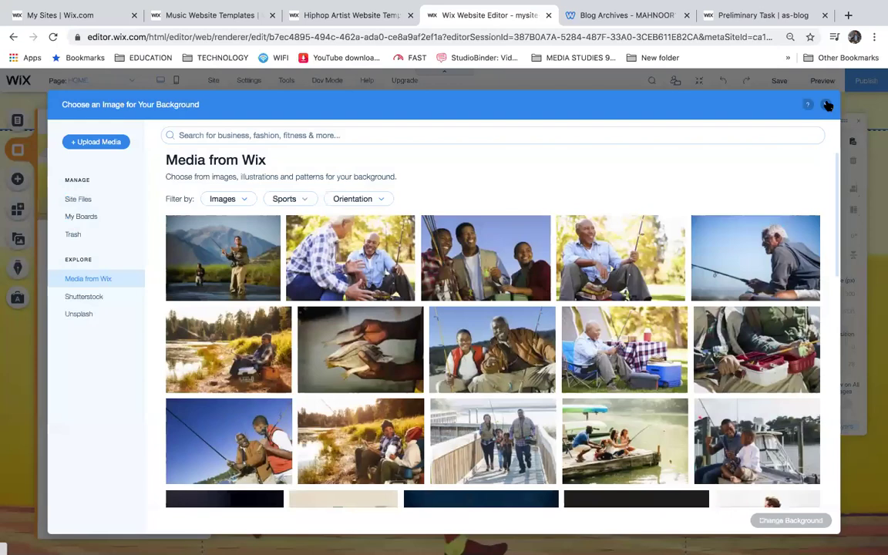
click(827, 105)
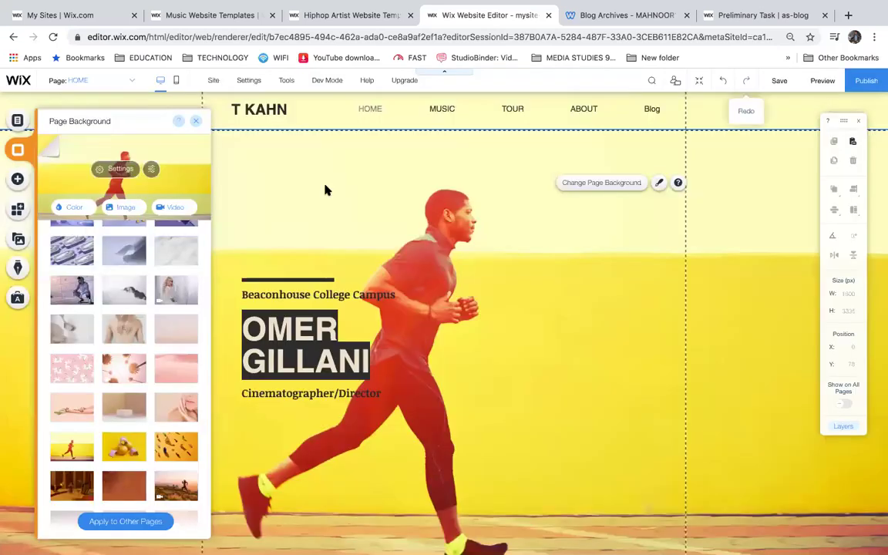
Step: Set the black-and-white office meeting-room photo as the page background
click(80, 295)
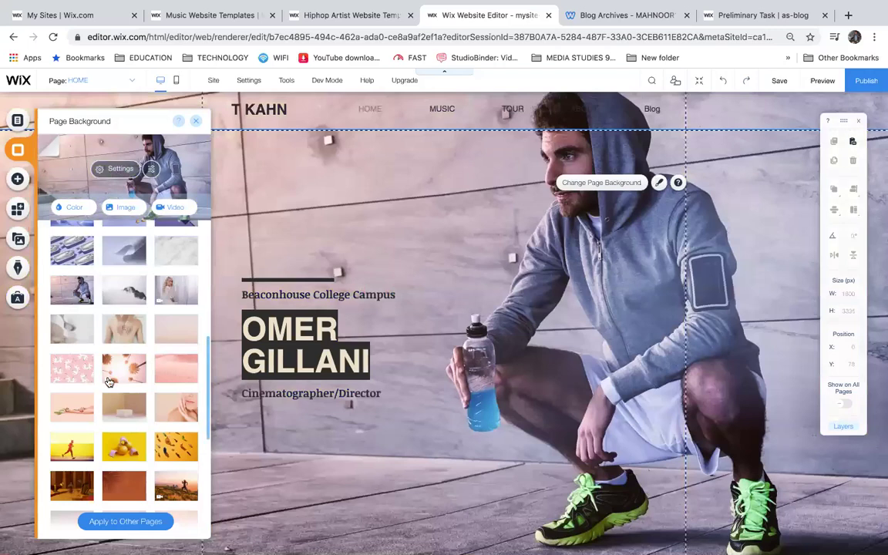
scroll(109, 378, down, 5)
scroll(109, 382, down, 3)
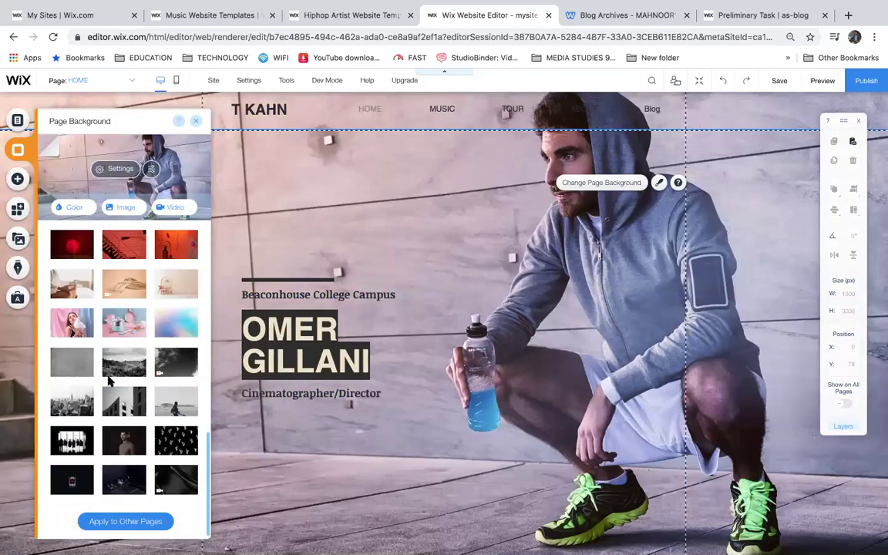
click(126, 445)
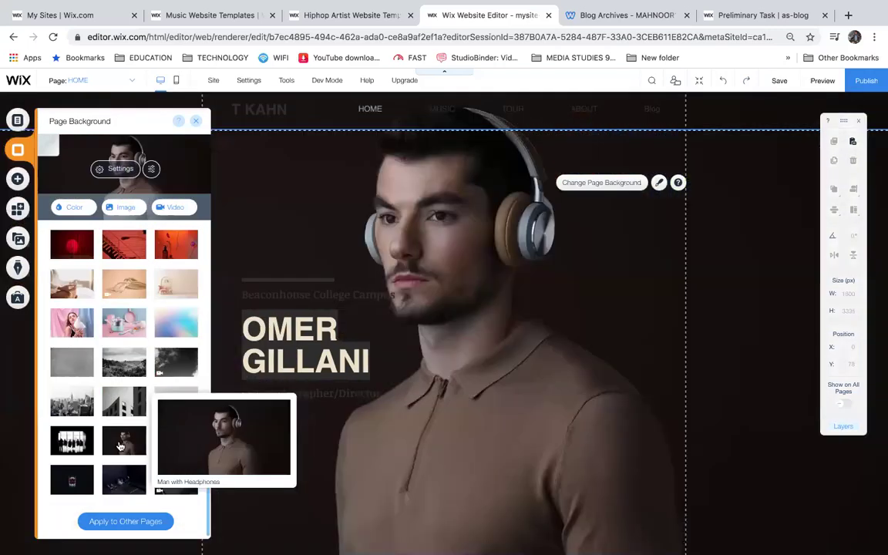
click(72, 445)
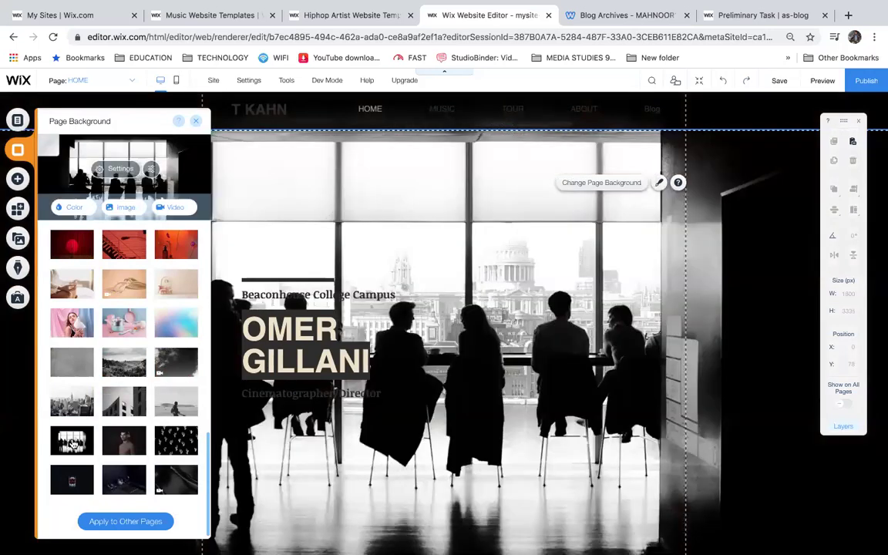
click(408, 239)
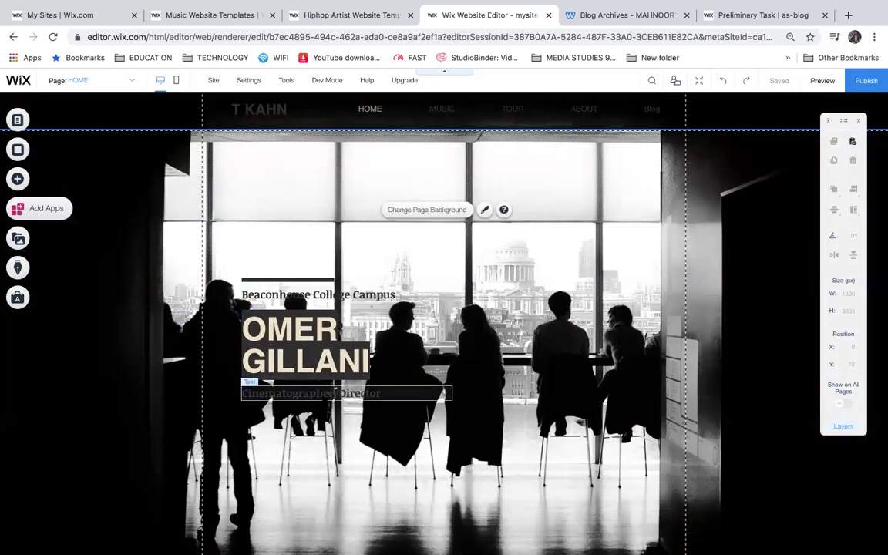
Step: Recolour the Cinematographer/Director subtitle yellow (#DEC928) after trying red and white
click(303, 394)
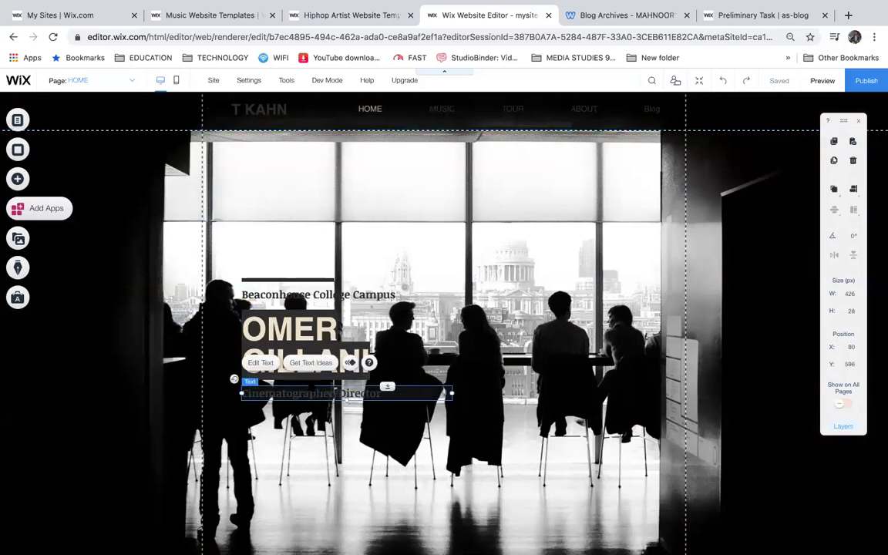
click(262, 364)
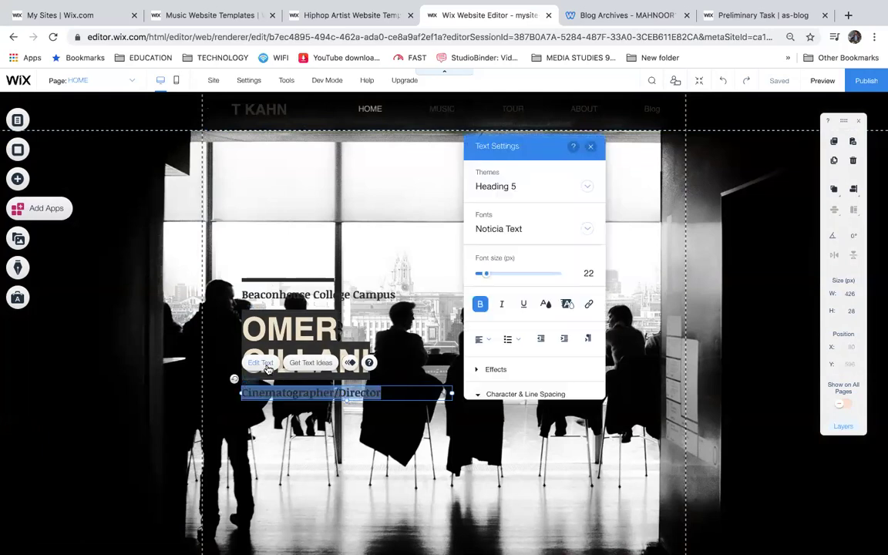
click(544, 311)
click(544, 309)
click(501, 306)
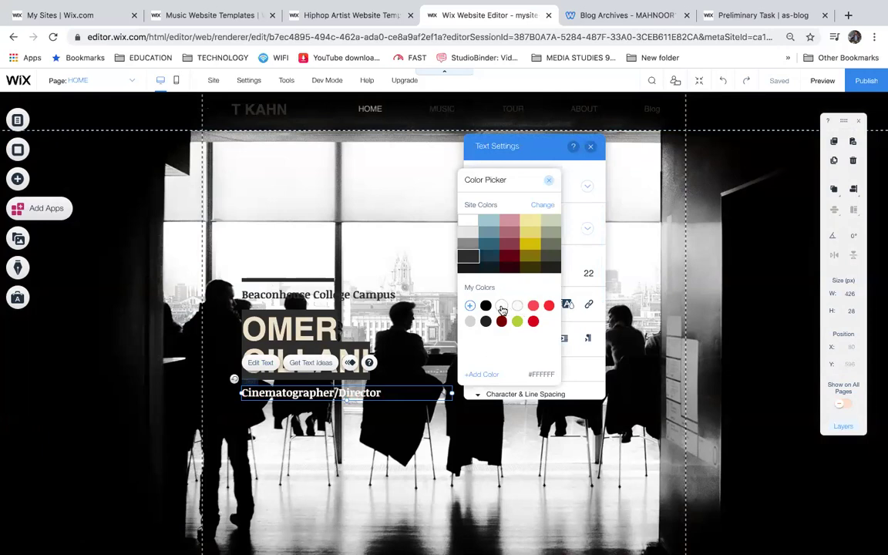
click(351, 245)
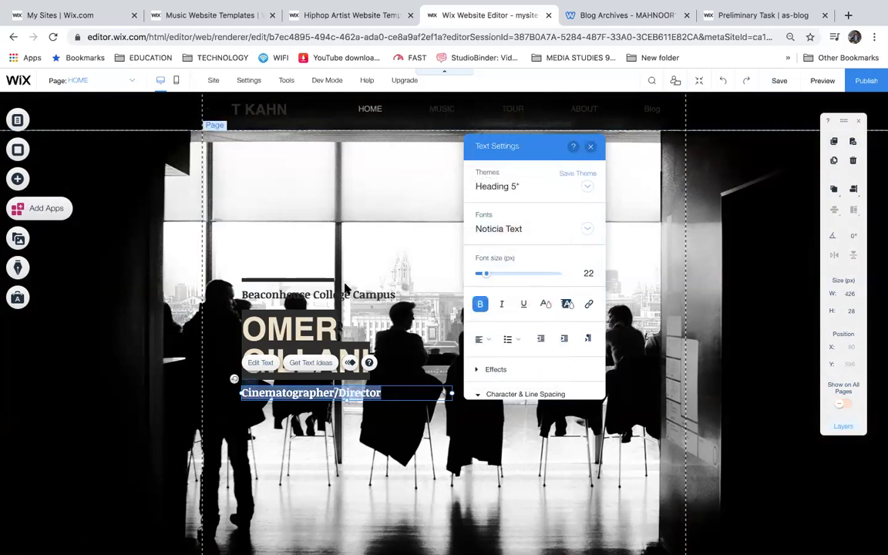
click(357, 271)
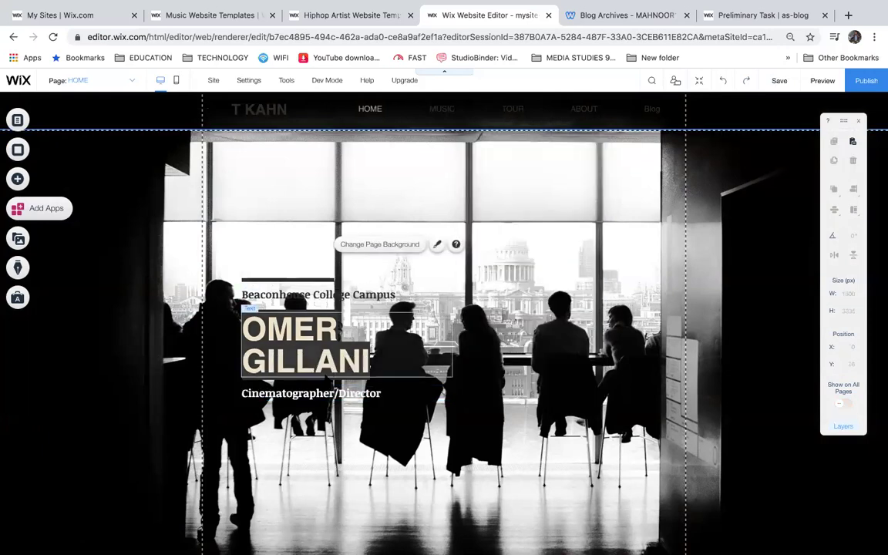
click(331, 394)
double_click(332, 394)
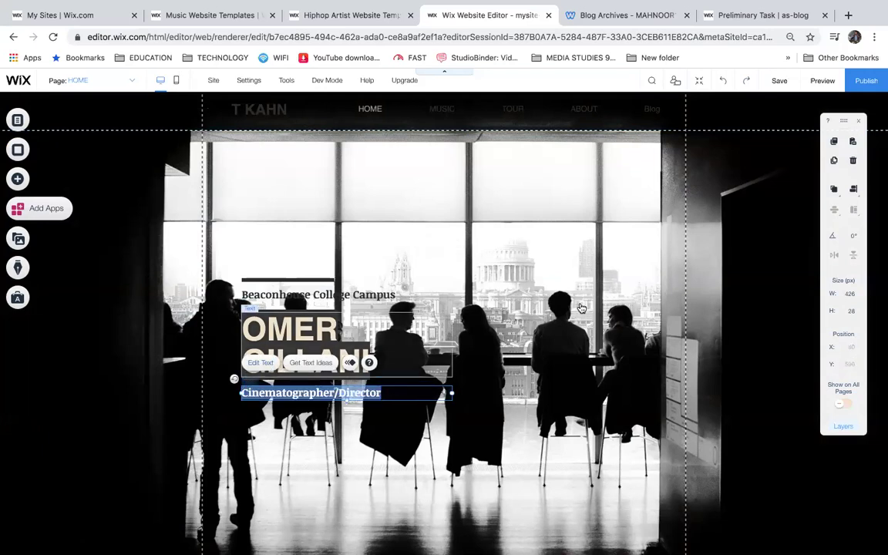
click(545, 307)
click(532, 251)
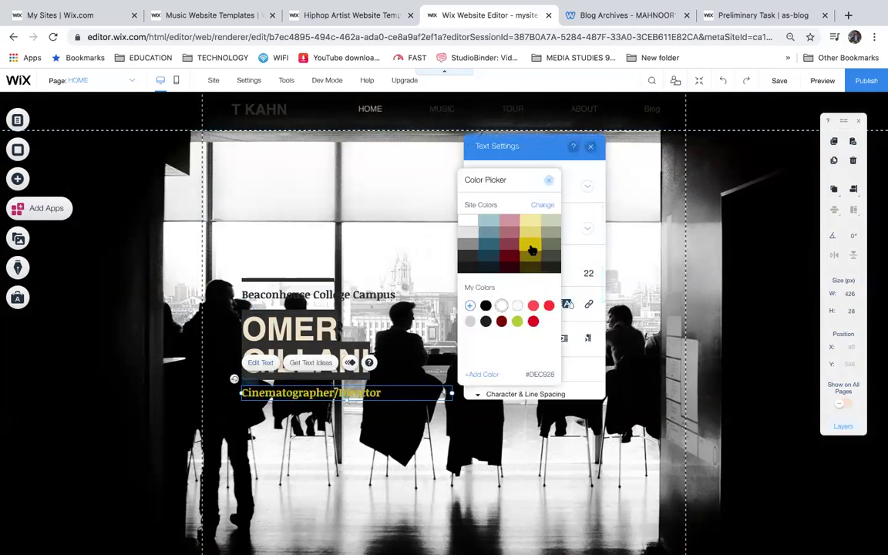
Step: Check the Beaconhouse College Campus line's colour and keep it dark grey
click(357, 300)
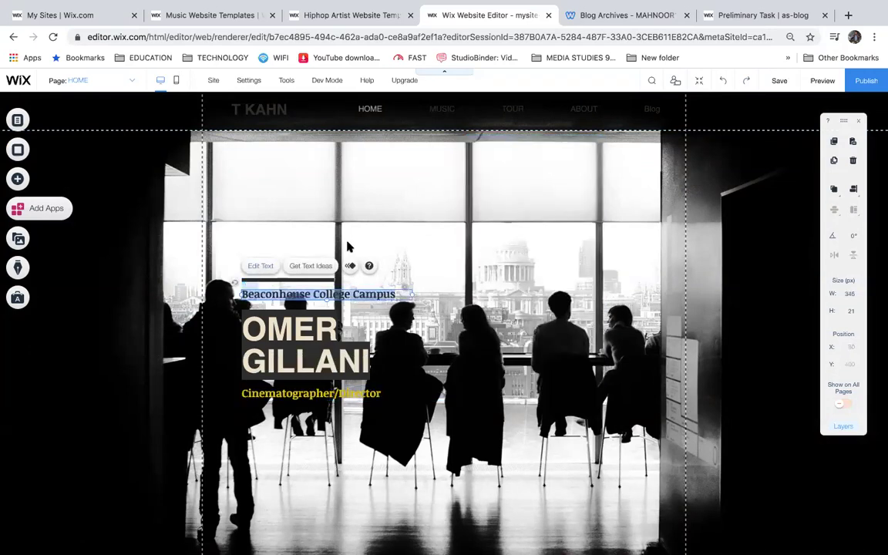
click(260, 265)
click(506, 297)
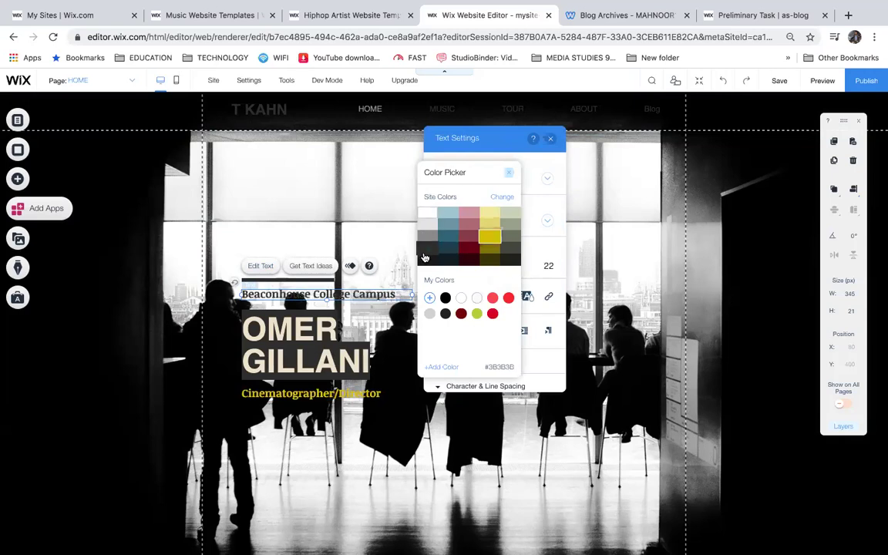
click(425, 258)
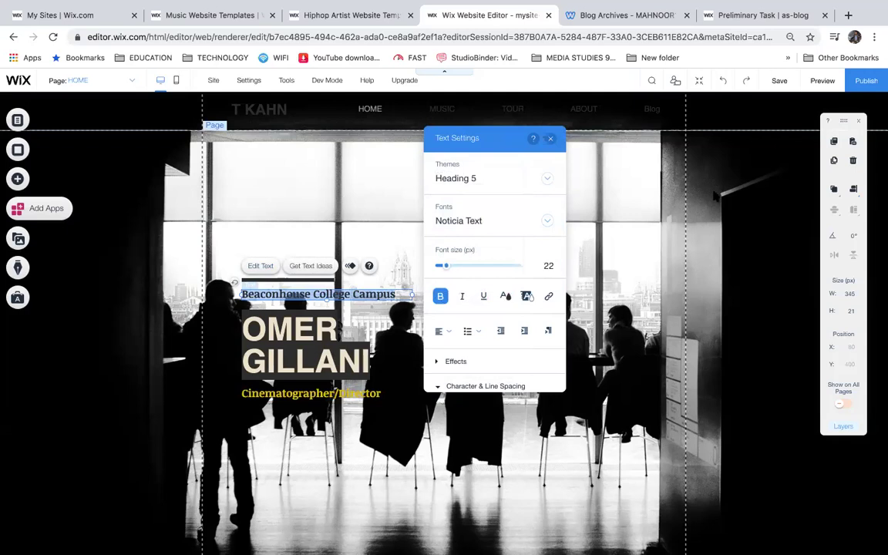
click(551, 138)
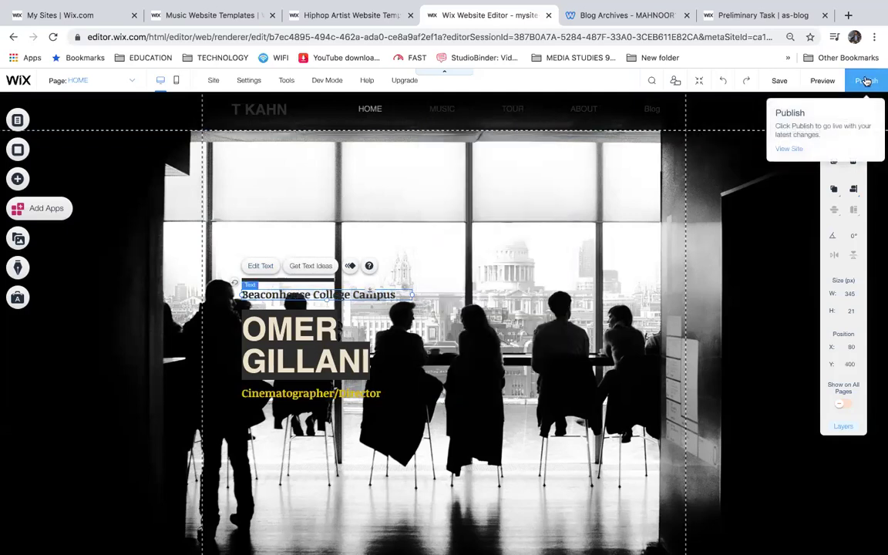
Step: Publish the site and preview its Music, Tour, About and Home pages
click(866, 81)
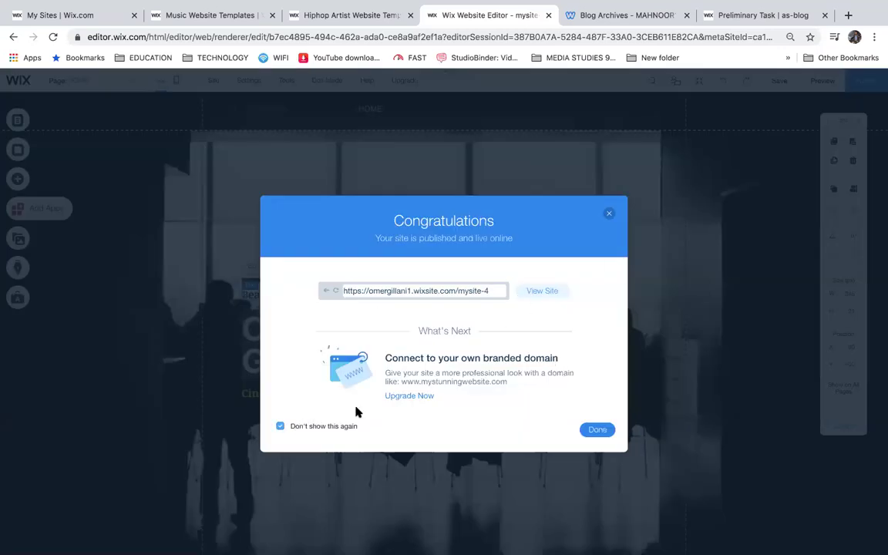
click(597, 431)
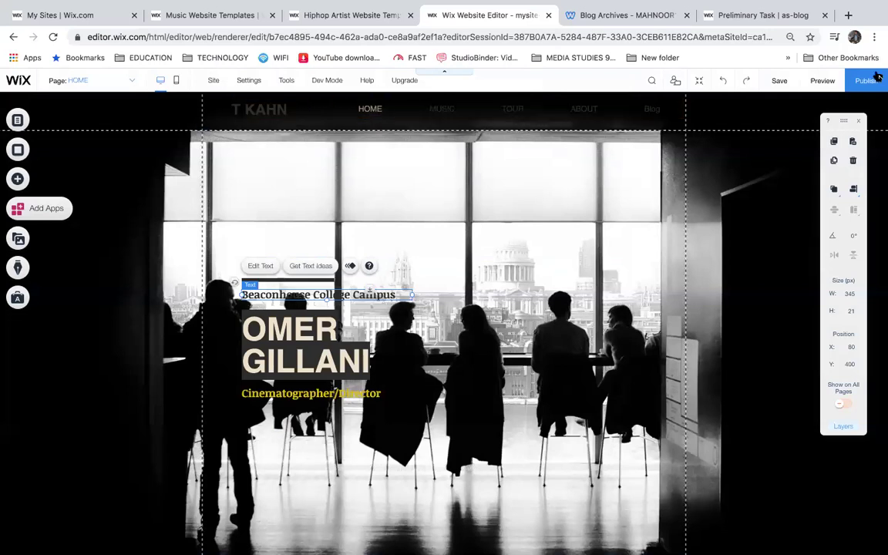
click(823, 81)
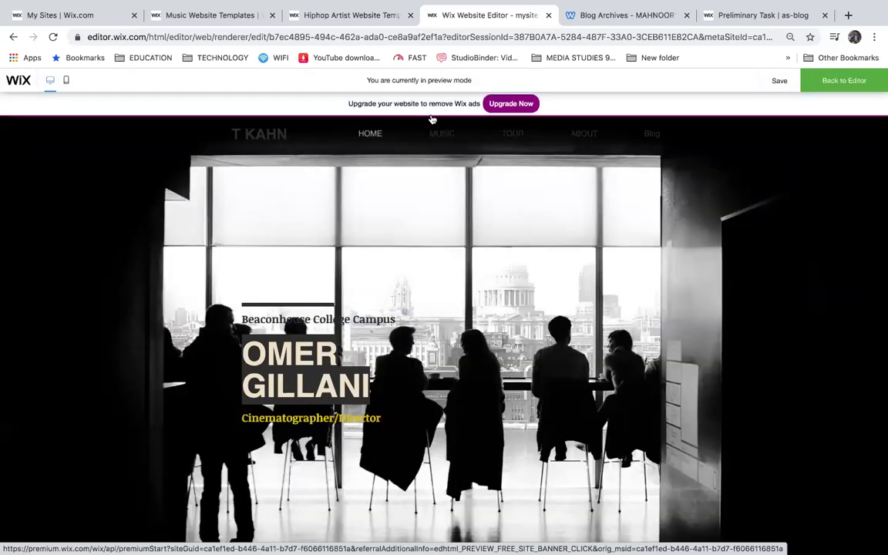
click(442, 134)
click(512, 134)
click(583, 136)
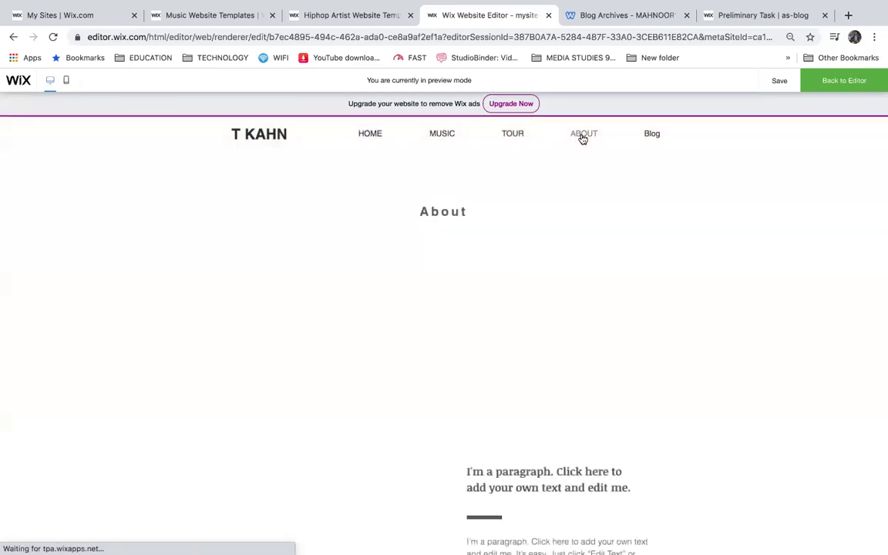
click(371, 134)
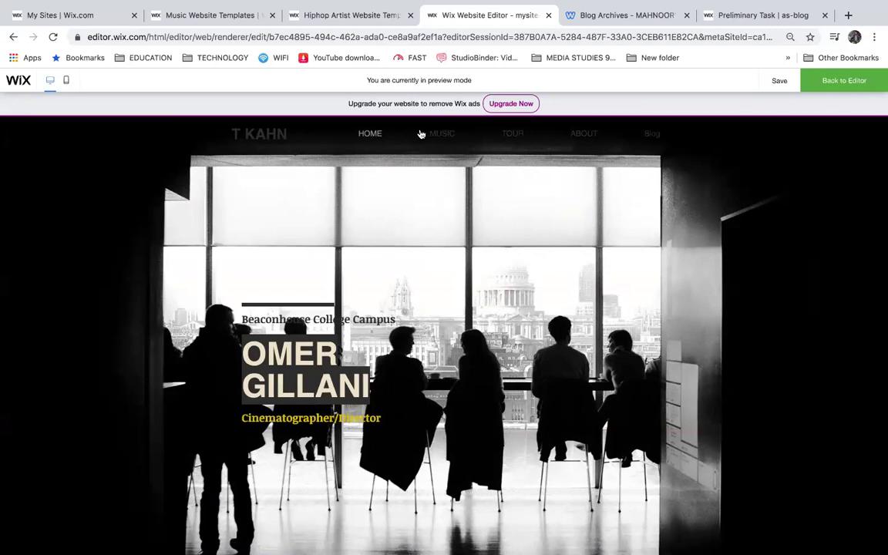
click(835, 81)
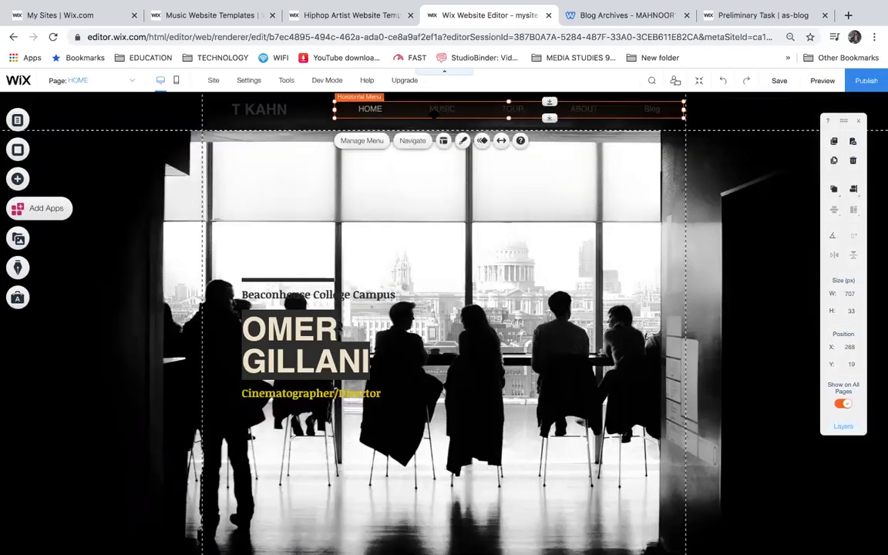
Step: Open the horizontal menu's Design panel and scroll through its menu styles
click(462, 142)
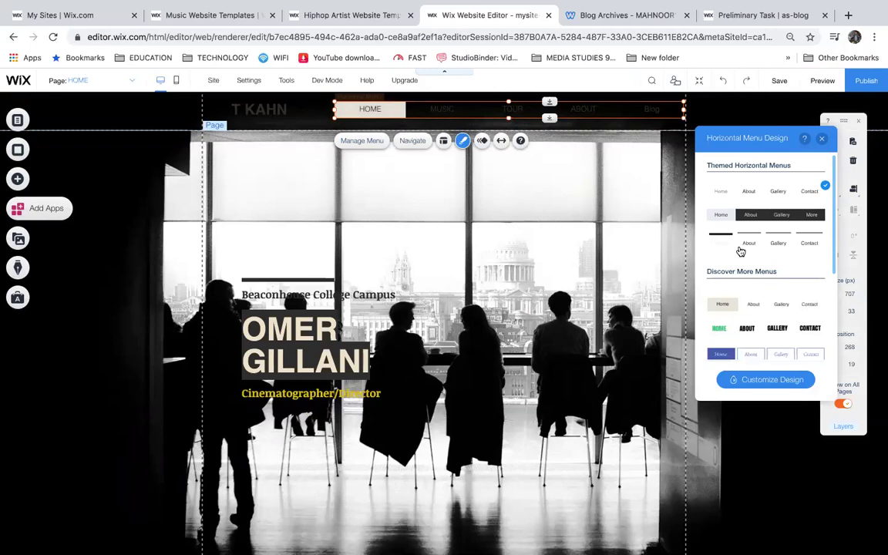
scroll(771, 310, down, 5)
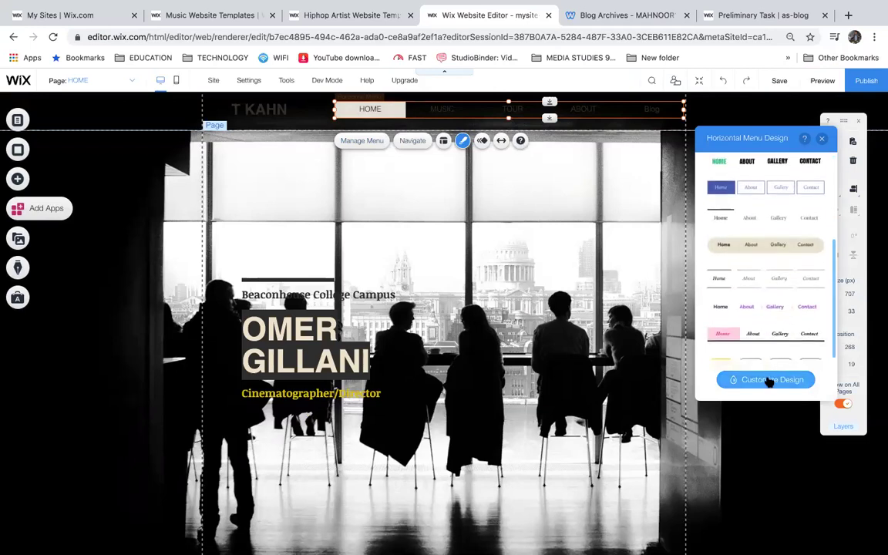
scroll(739, 270, down, 2)
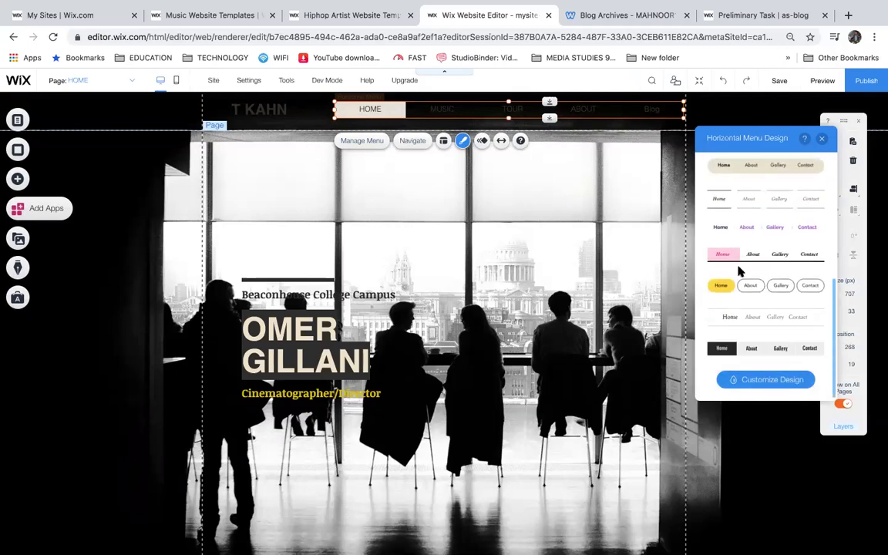
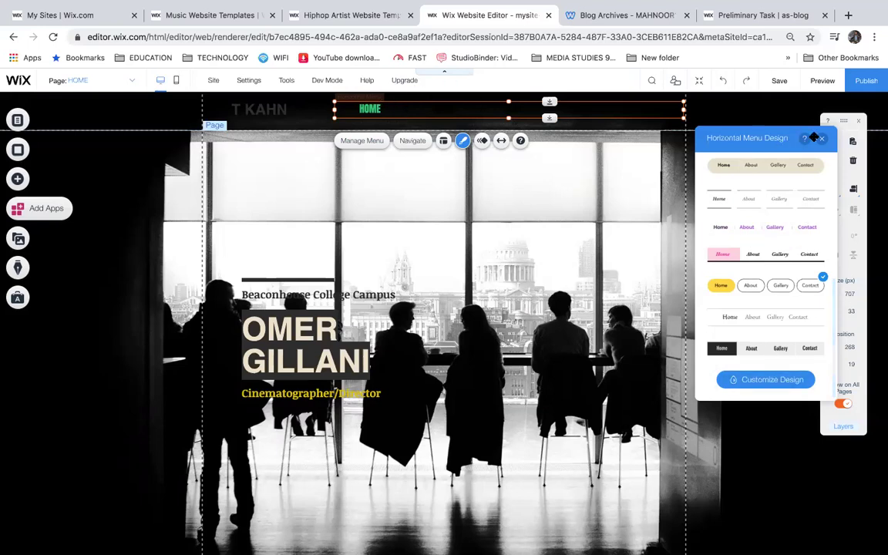
Step: Close the menu Design panel and delete the T KAHN title text from the header
click(823, 140)
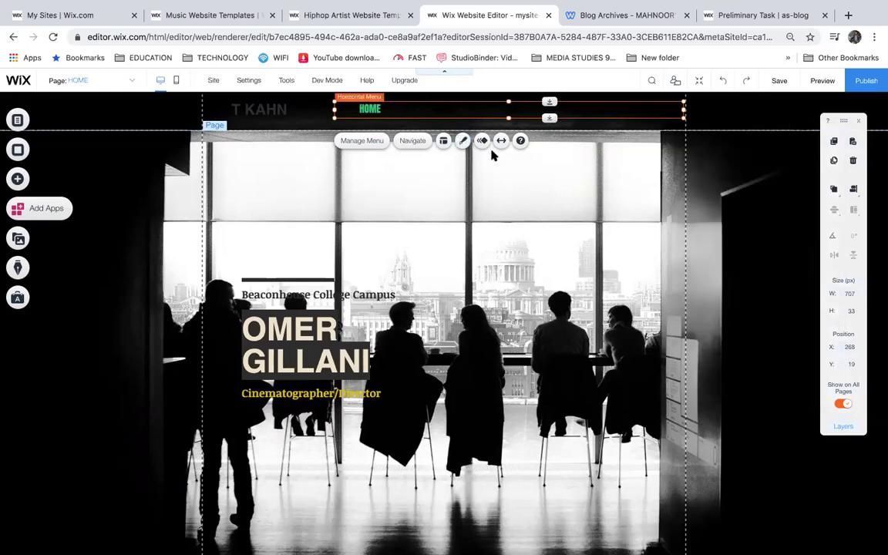
click(494, 268)
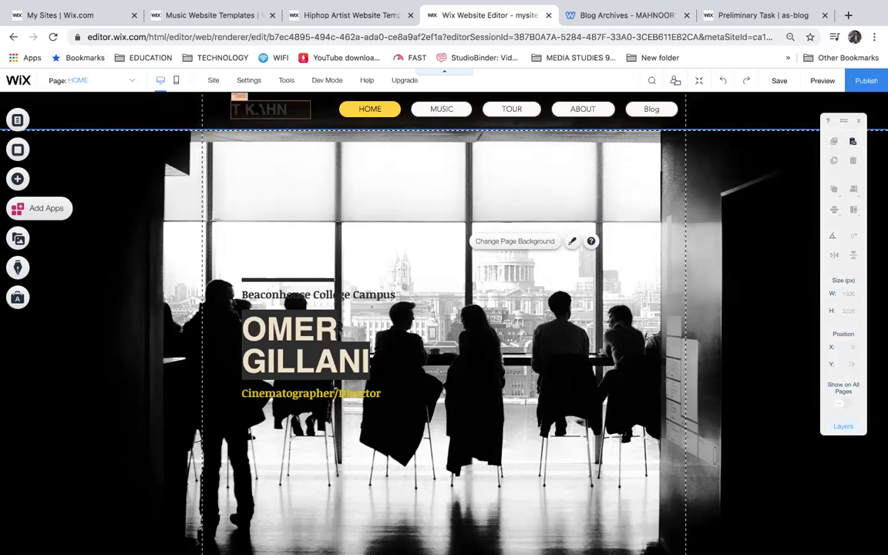
click(259, 110)
key(Delete)
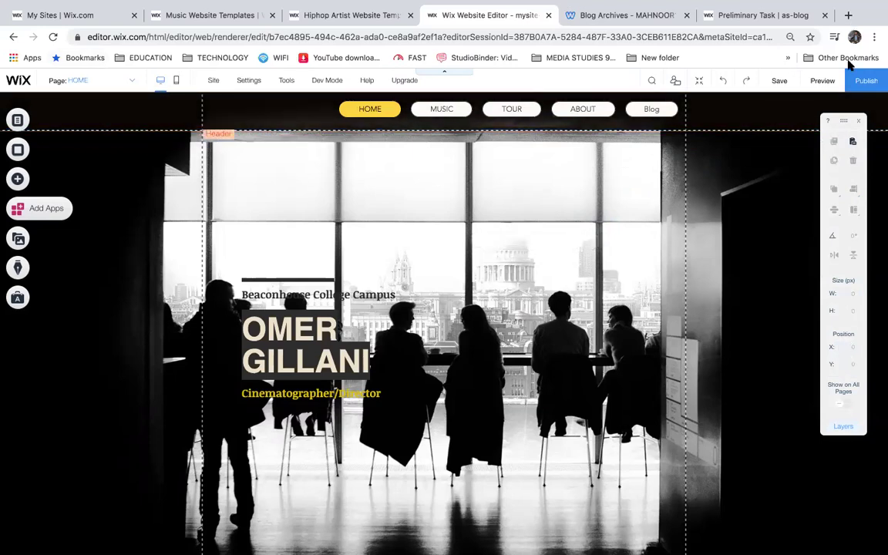
Step: Publish the site with its pill-style menu, then open the site preview
click(865, 82)
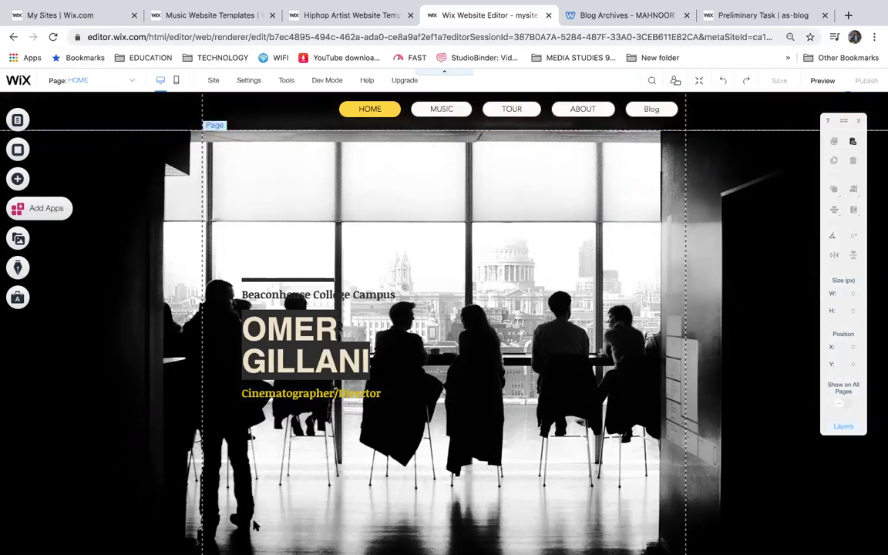
mouse_move(699, 6)
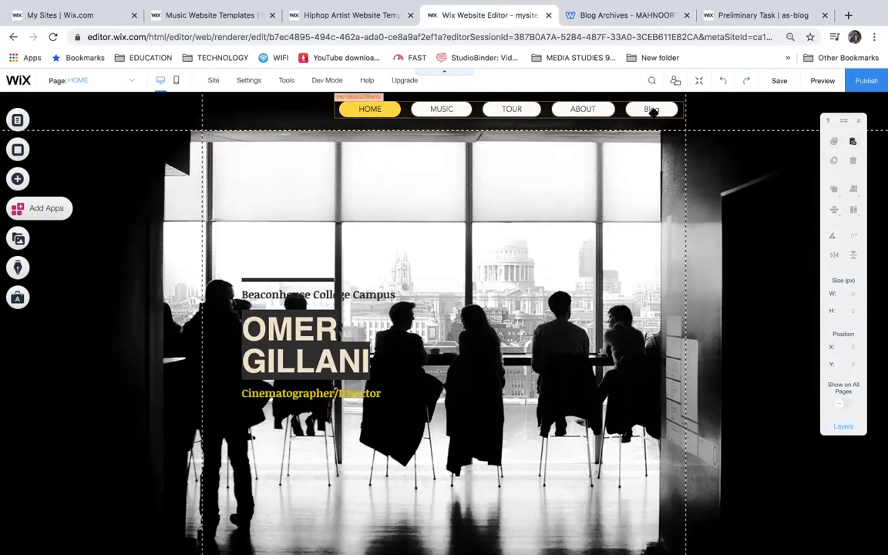
click(653, 109)
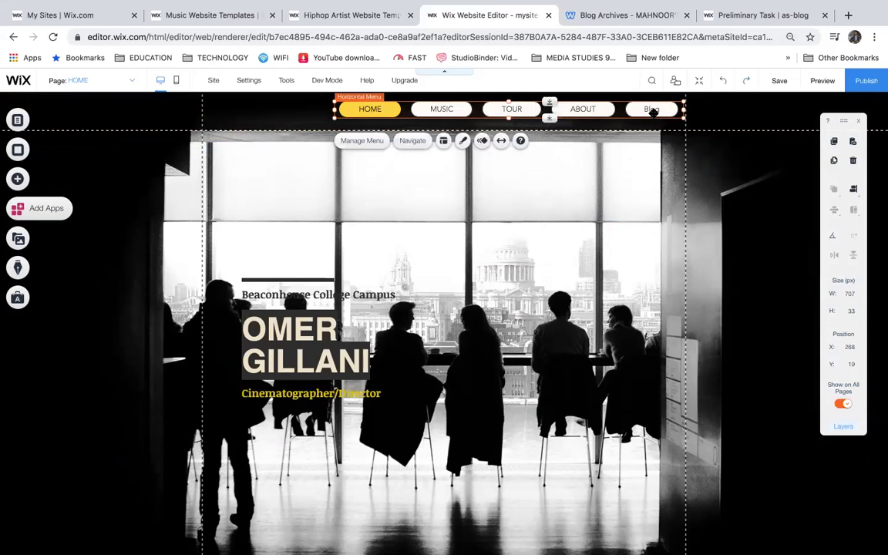
click(864, 80)
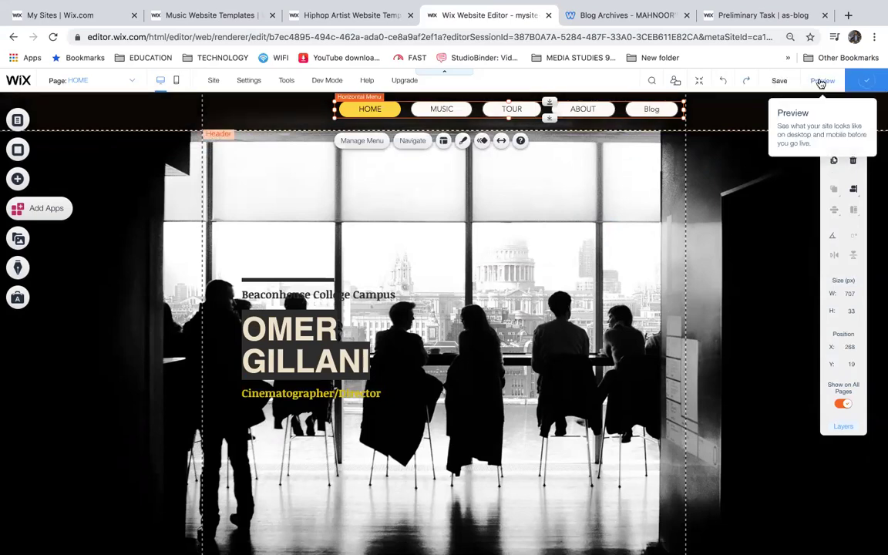
click(822, 81)
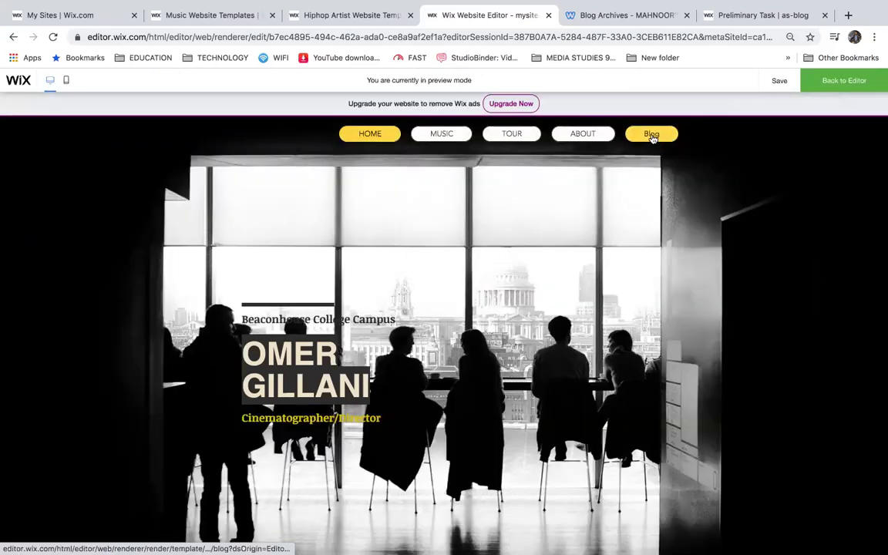
click(652, 135)
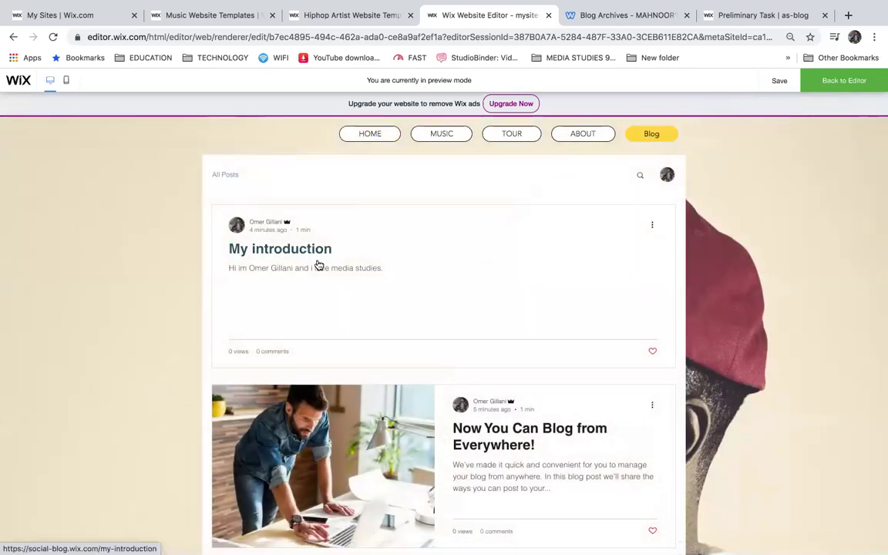
scroll(346, 297, down, 5)
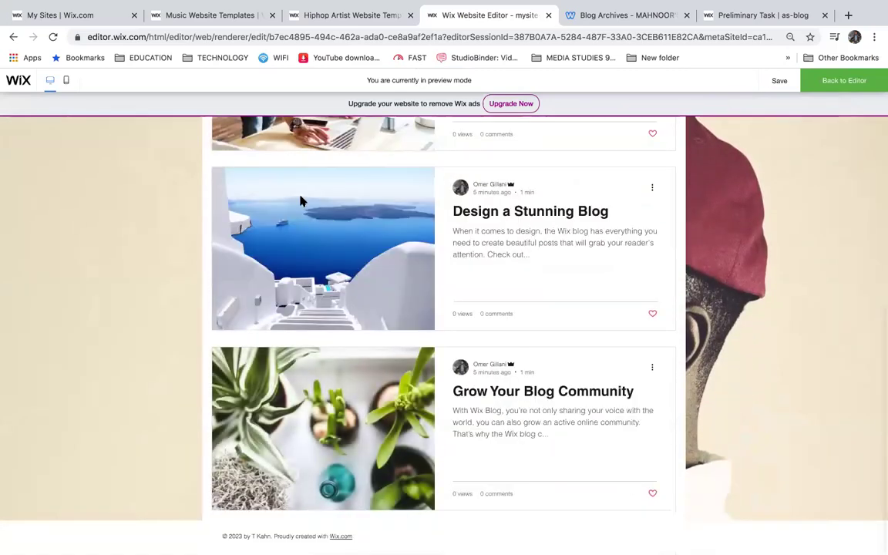
scroll(379, 347, up, 5)
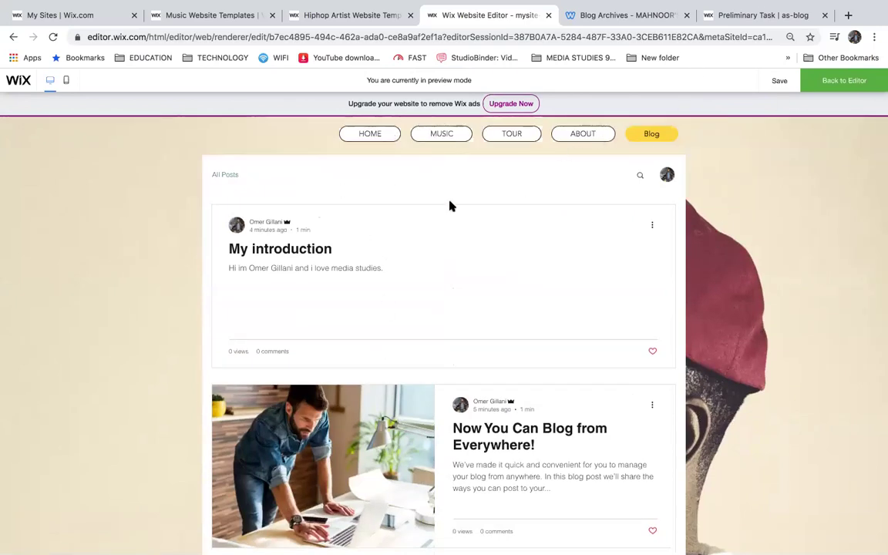
click(368, 135)
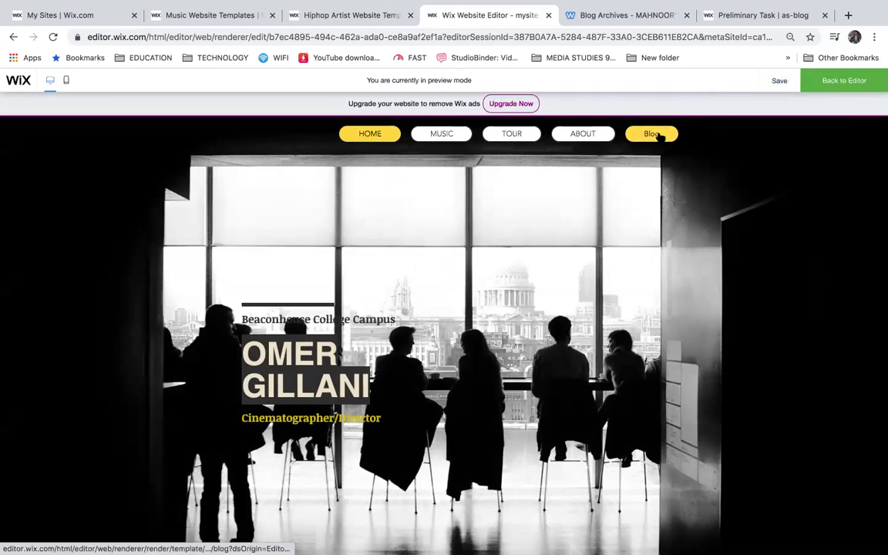
click(831, 82)
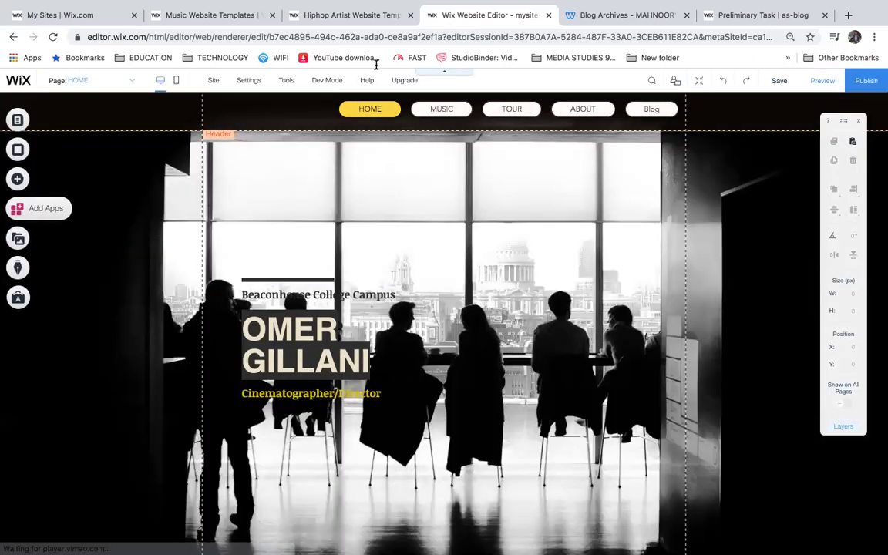
click(36, 269)
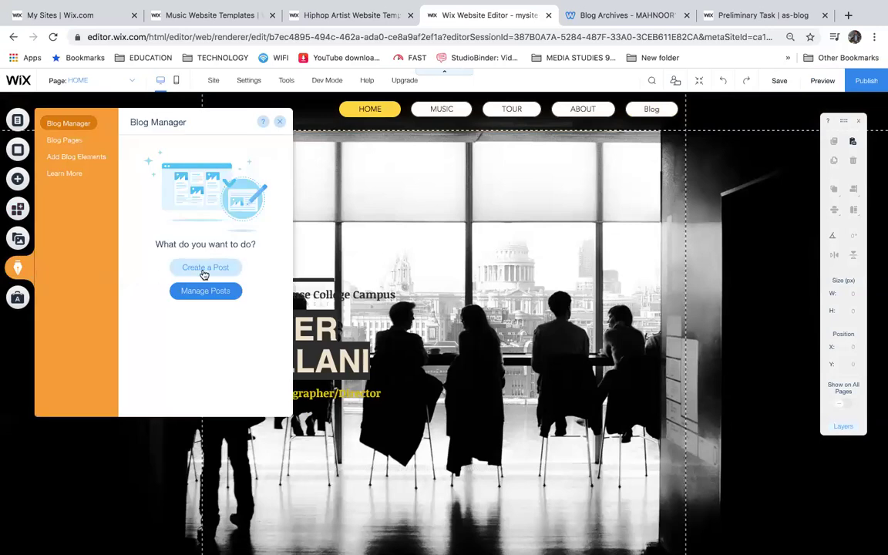
click(430, 119)
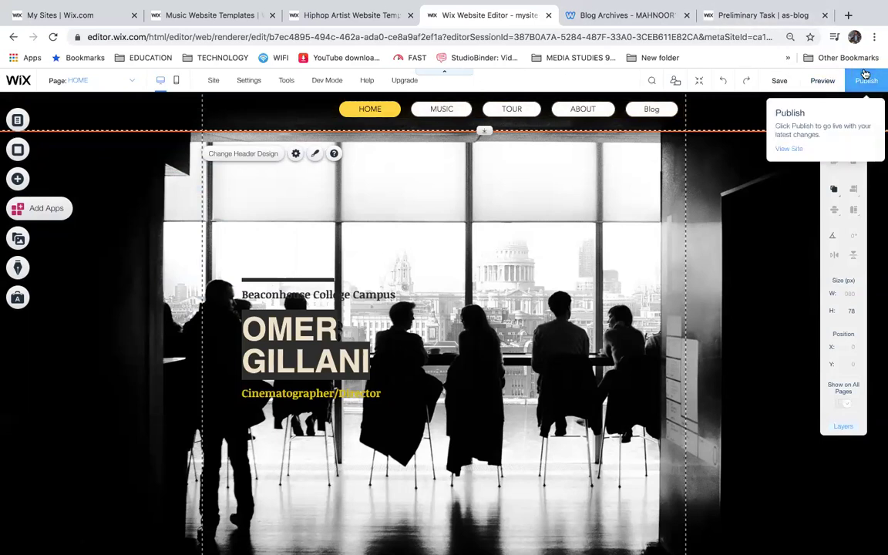
click(822, 80)
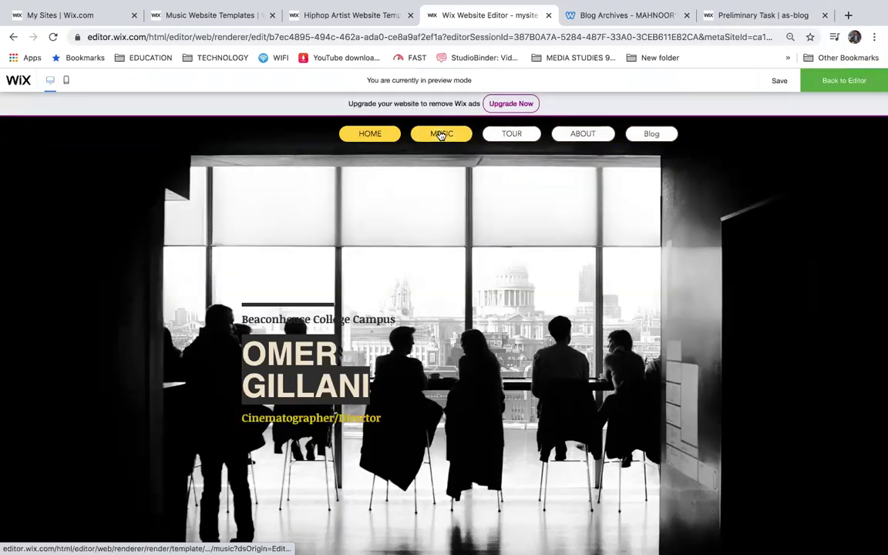
click(441, 133)
scroll(479, 327, down, 10)
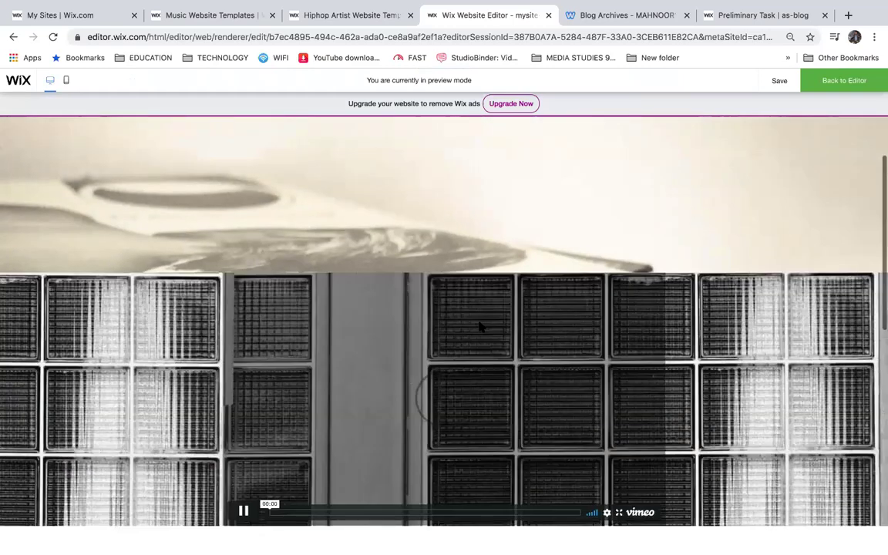
scroll(479, 327, up, 2)
scroll(479, 327, up, 15)
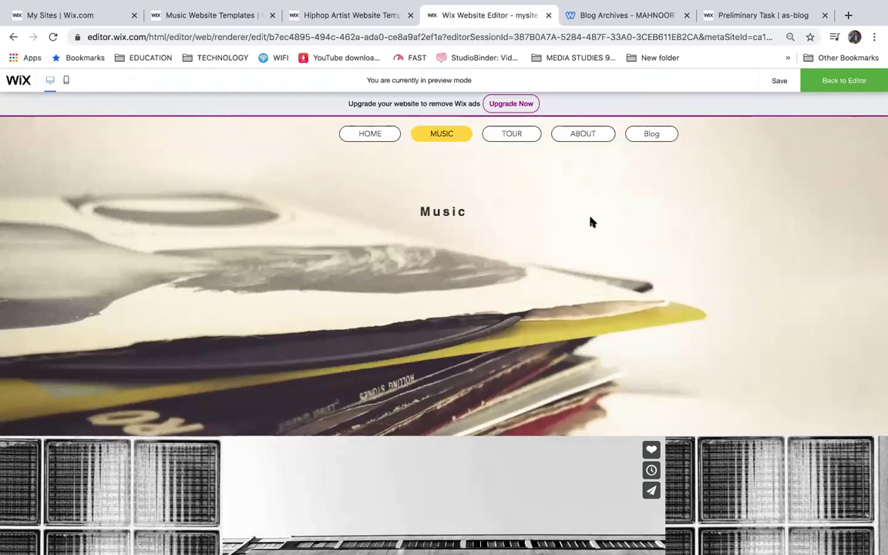
click(521, 143)
scroll(478, 374, down, 5)
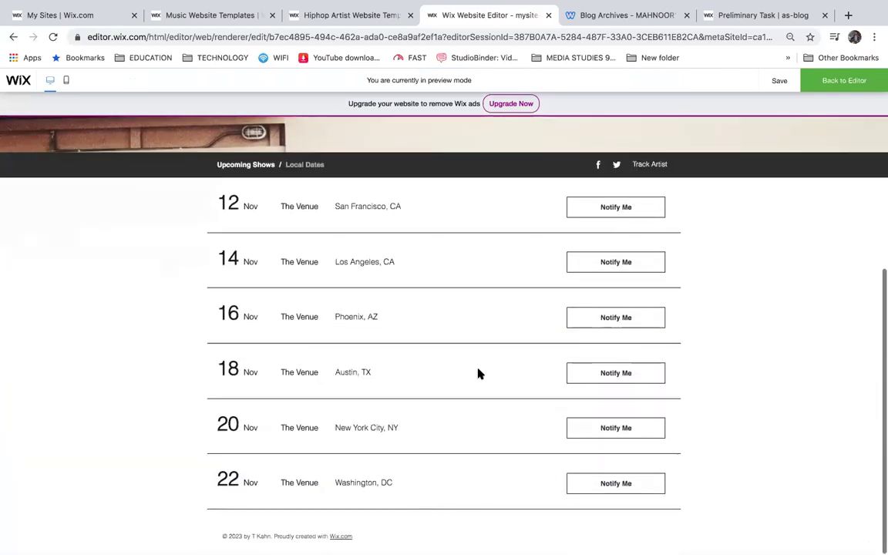
click(849, 81)
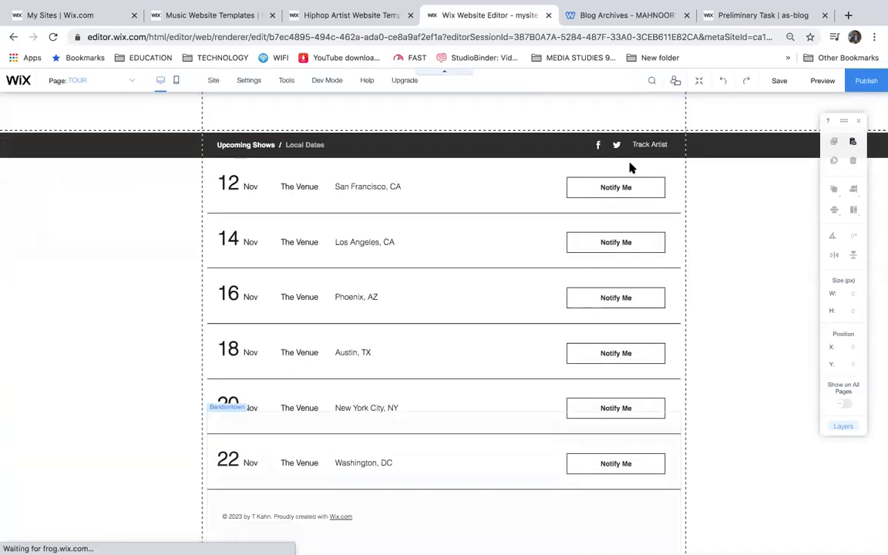
click(823, 80)
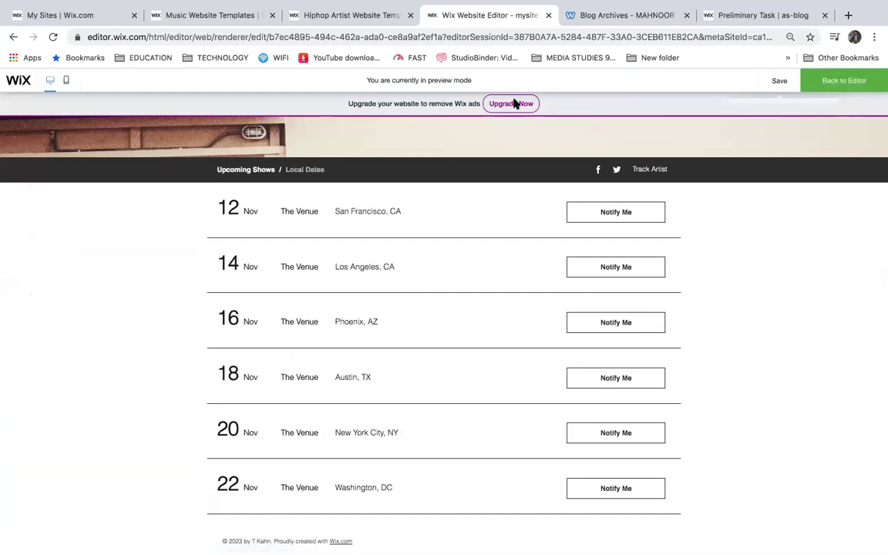
mouse_move(777, 108)
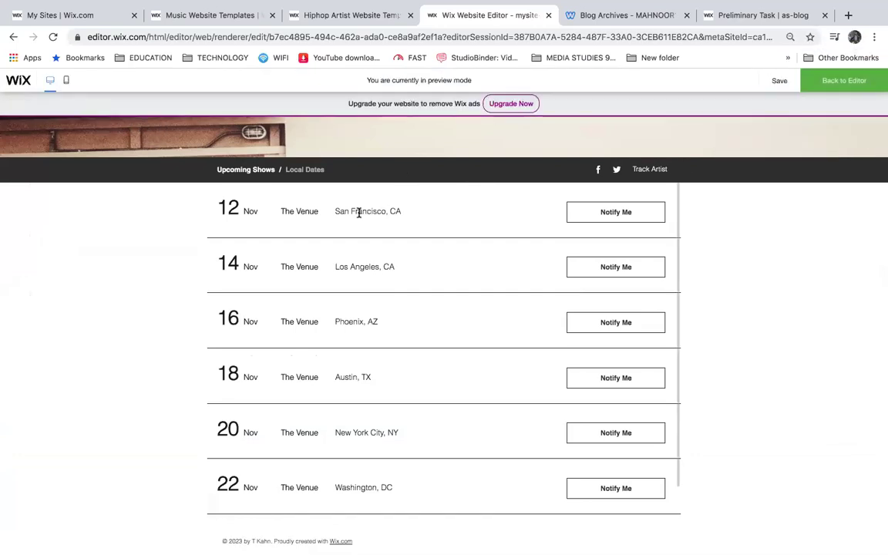
scroll(417, 176, up, 4)
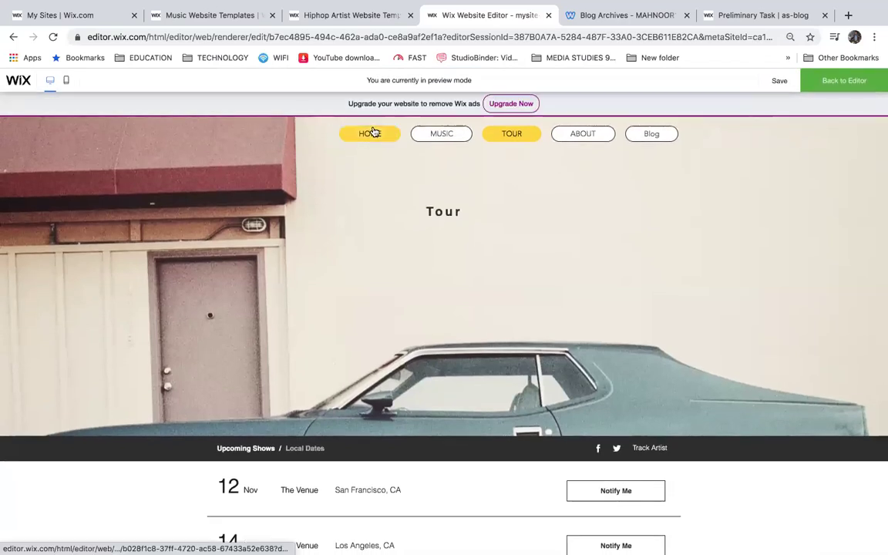
click(375, 132)
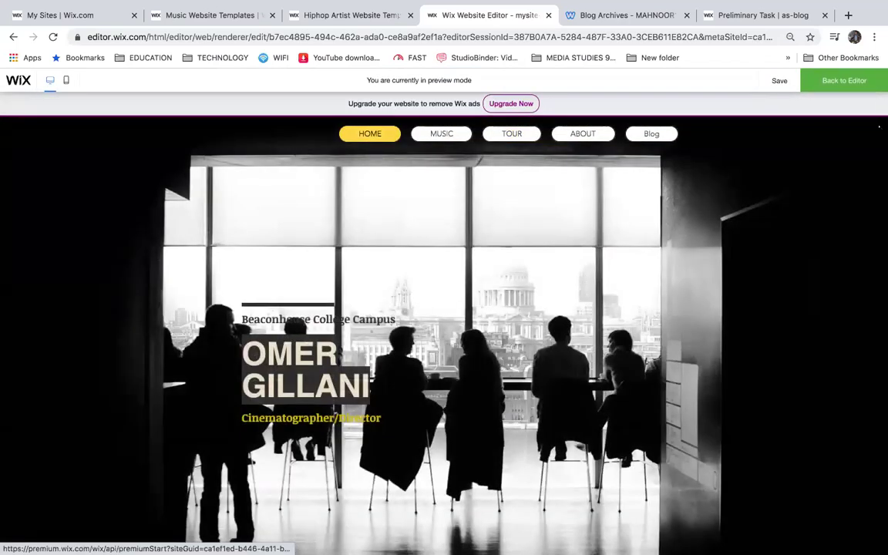
click(830, 82)
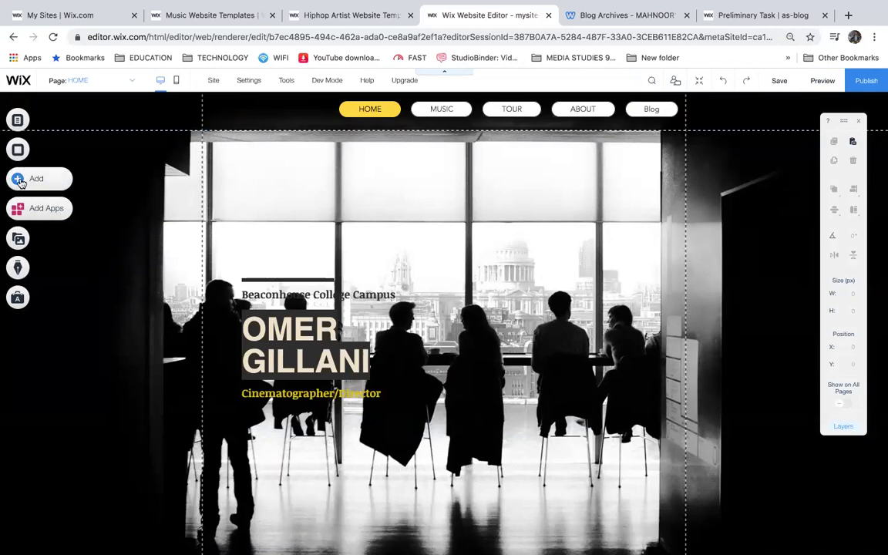
Step: Delete the TOUR page from the Site Menu
click(40, 121)
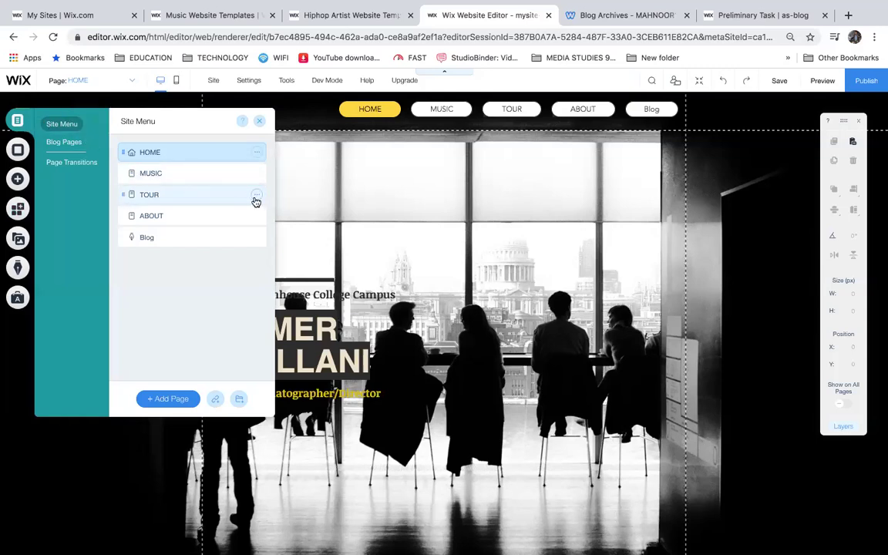
click(258, 198)
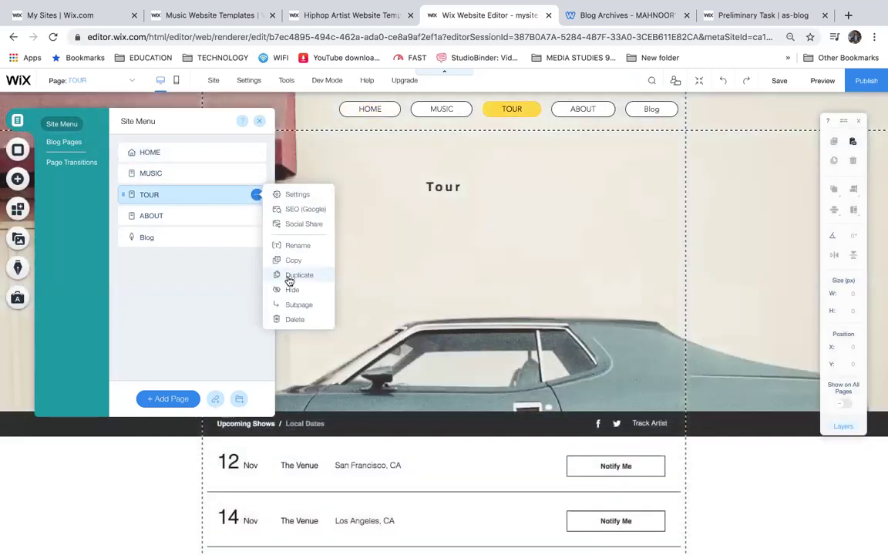
click(293, 319)
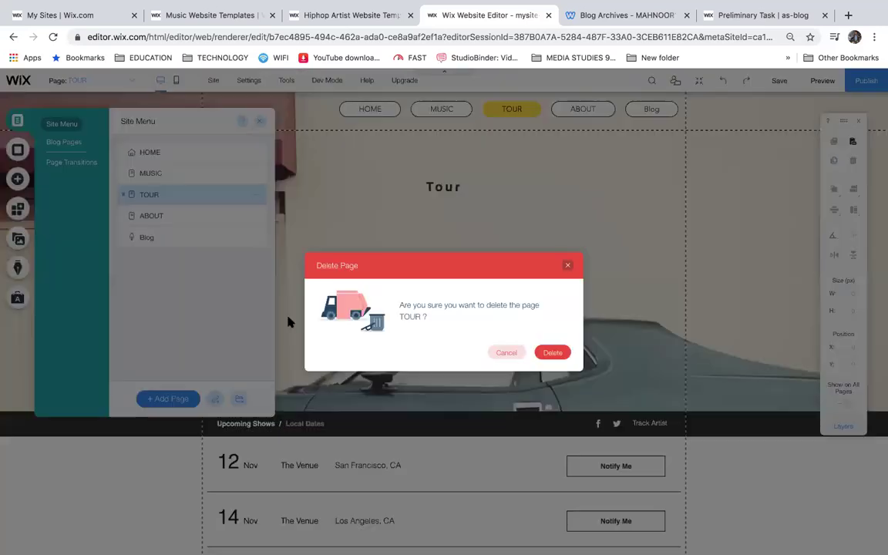
click(555, 356)
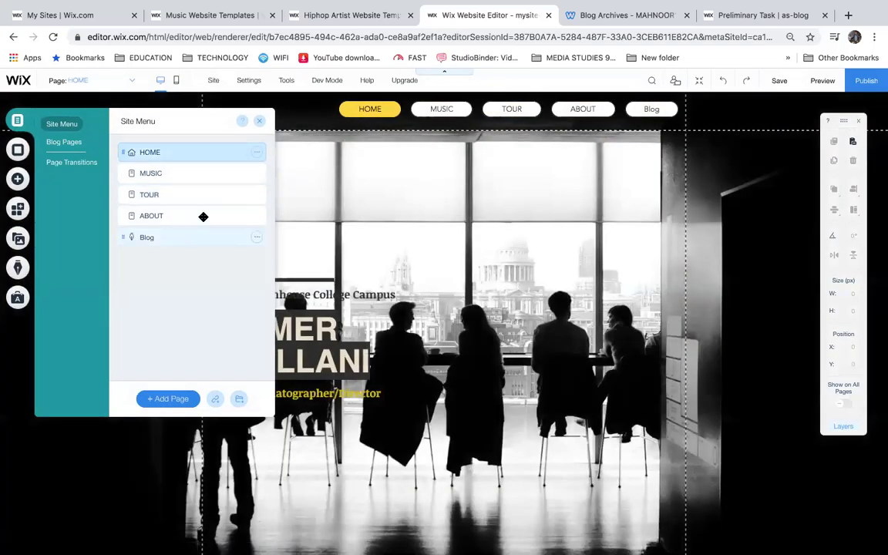
Step: Delete the MUSIC page too, leaving HOME, ABOUT and Blog
click(188, 174)
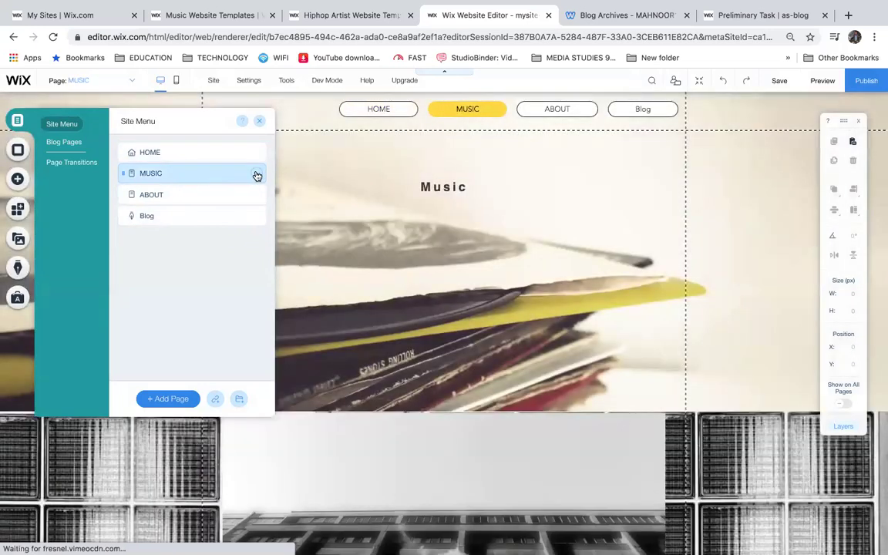
click(256, 173)
click(307, 298)
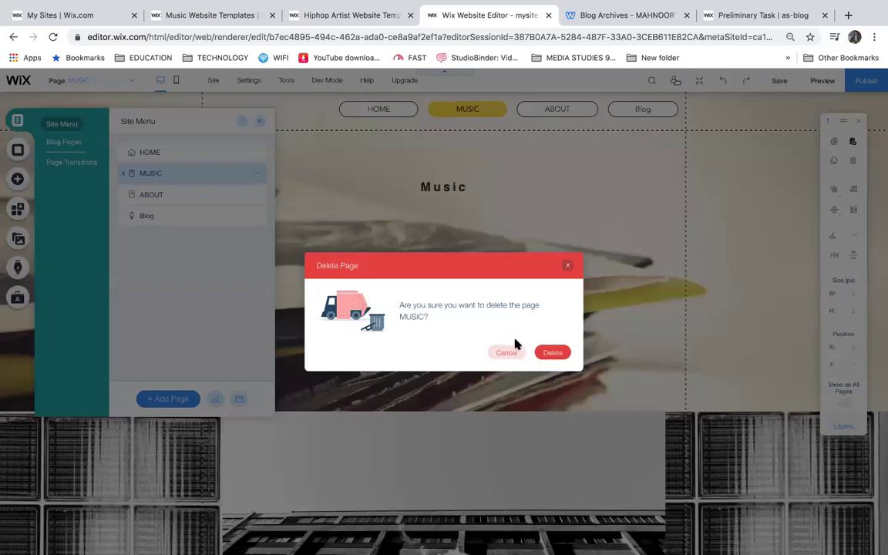
click(552, 354)
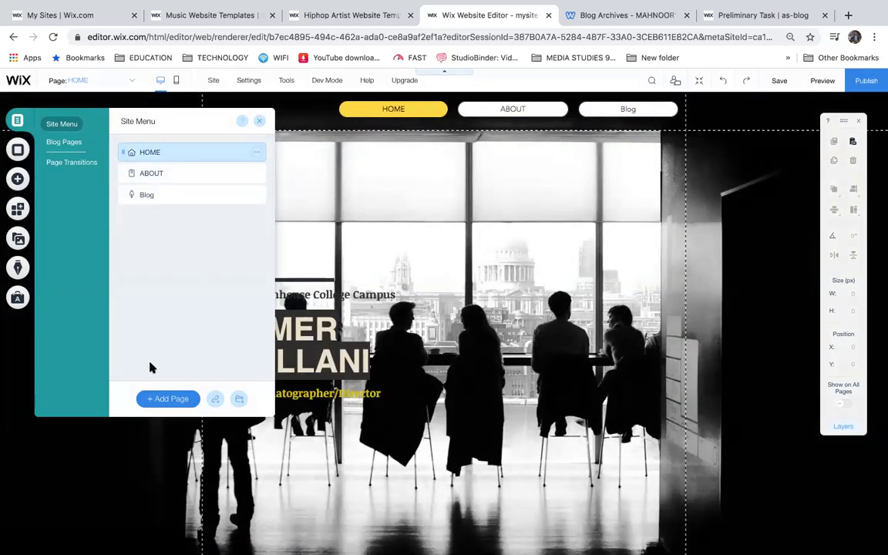
Step: Add pages named Preliminary Task and Research & Planning, then view the reference blog site
click(158, 400)
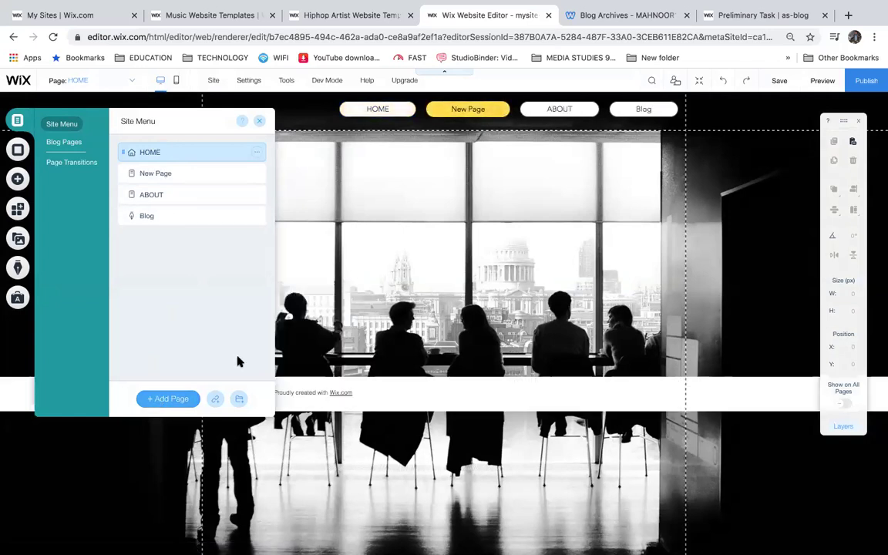
text(Preliminary Task)
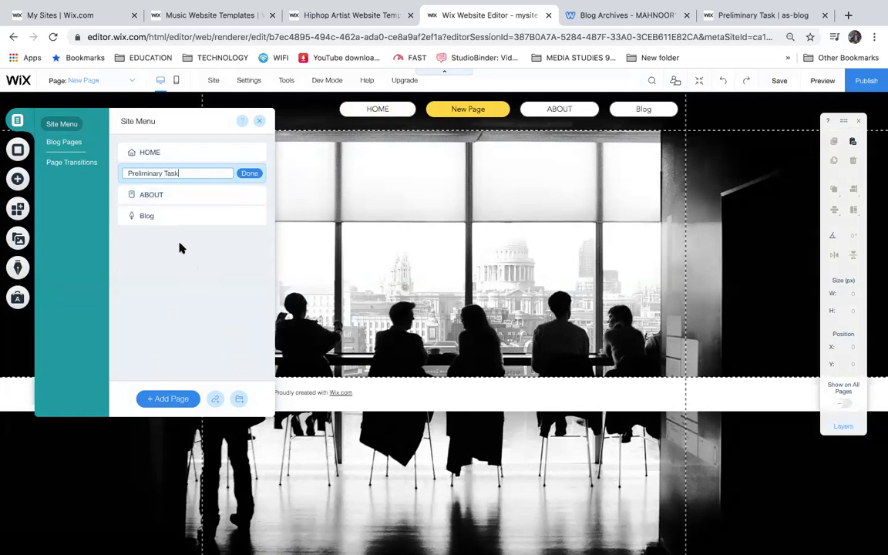
click(251, 172)
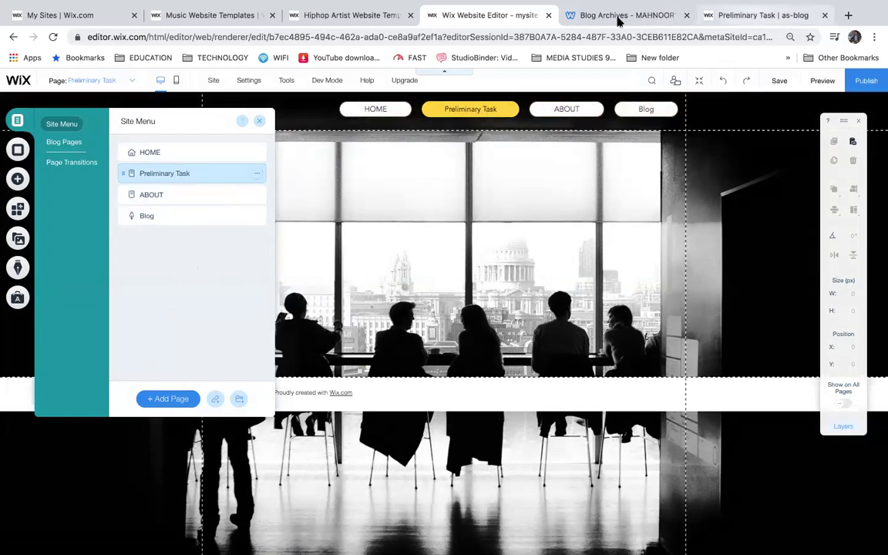
click(183, 399)
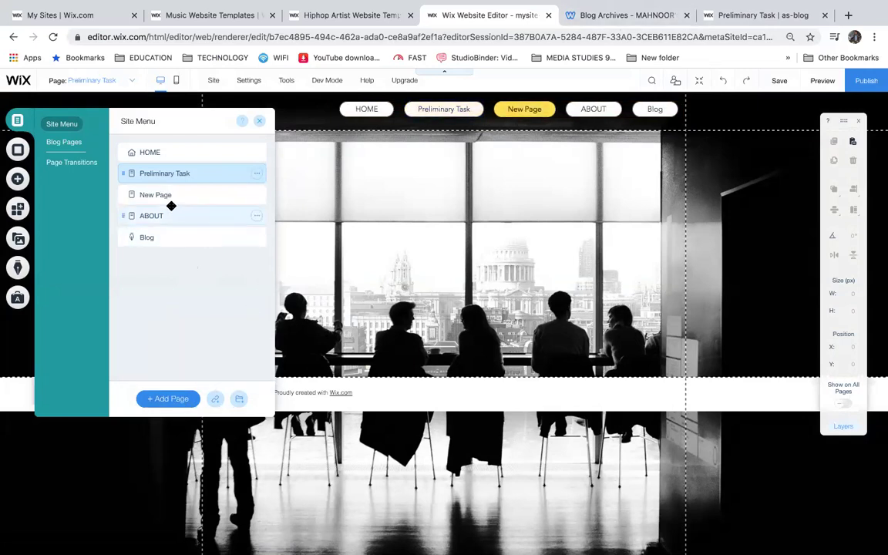
text(Research & Planning)
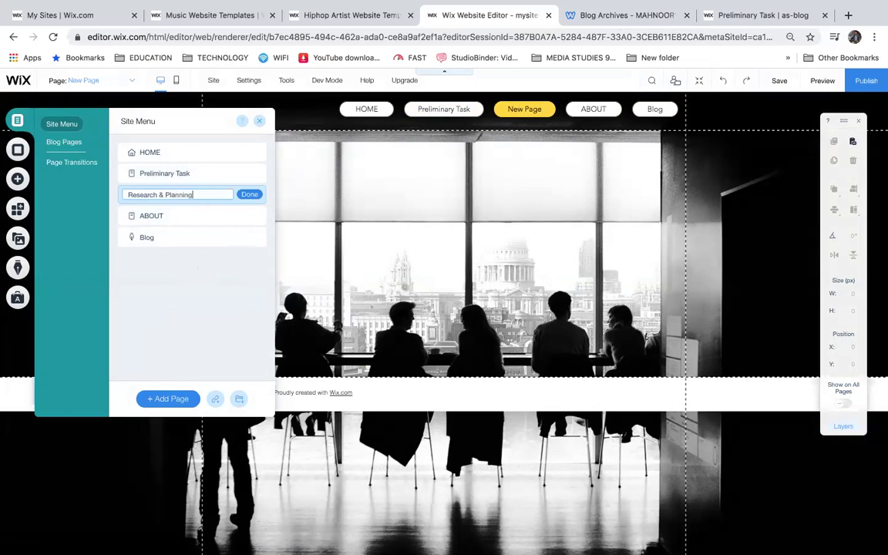
click(251, 196)
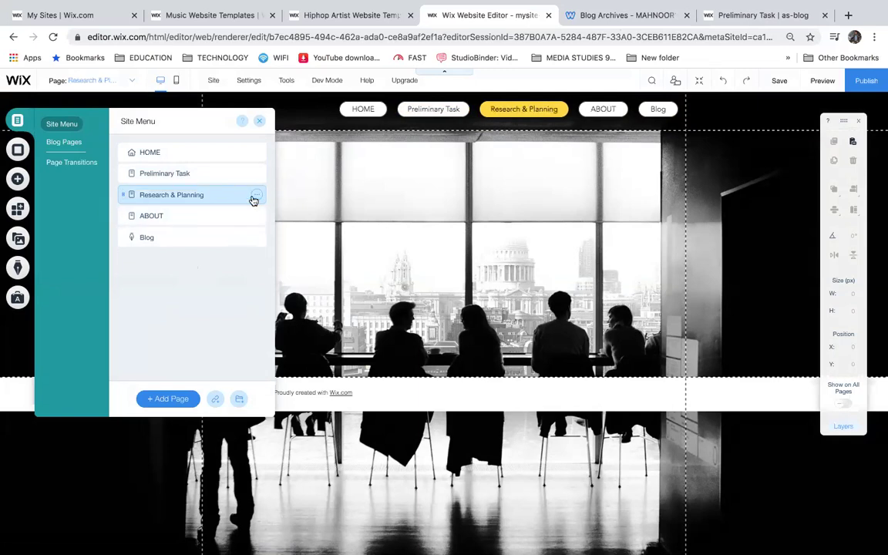
click(747, 13)
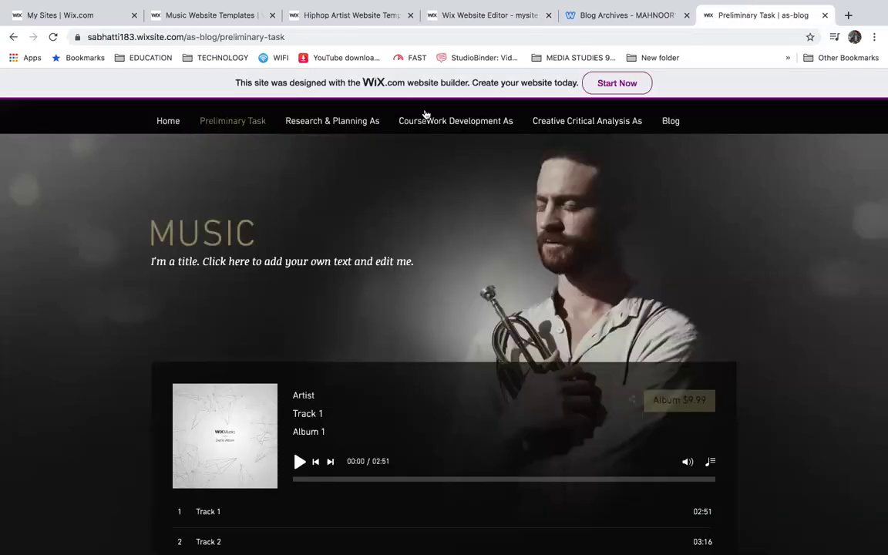
Step: Back in the editor, add a page named Coursework Development
mouse_move(460, 134)
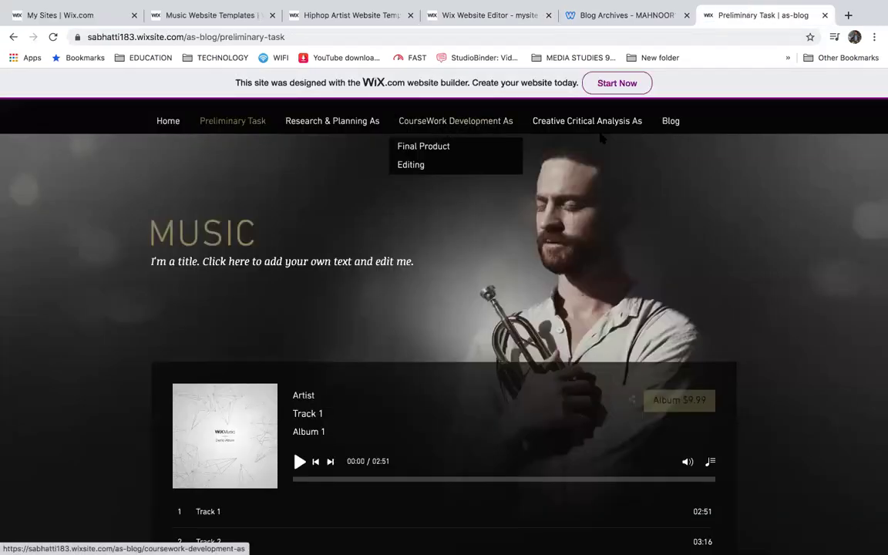
click(451, 14)
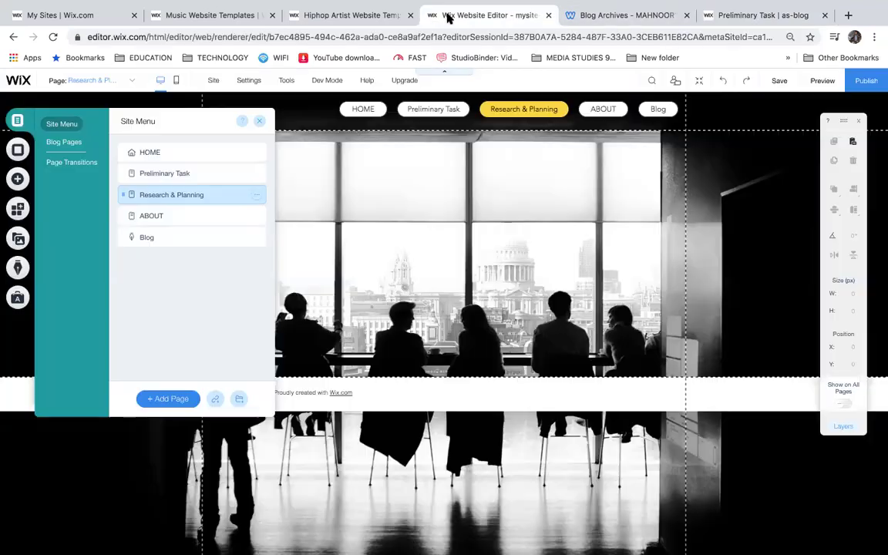
click(171, 399)
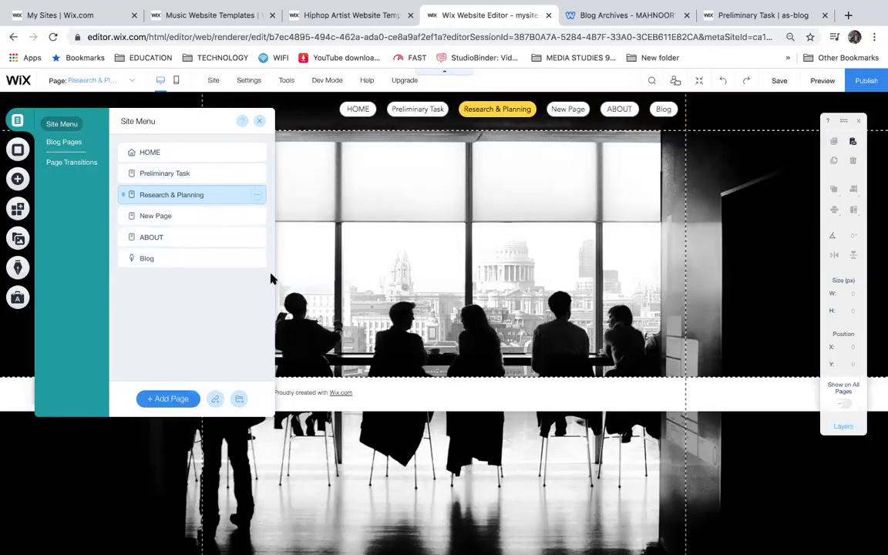
text(C)
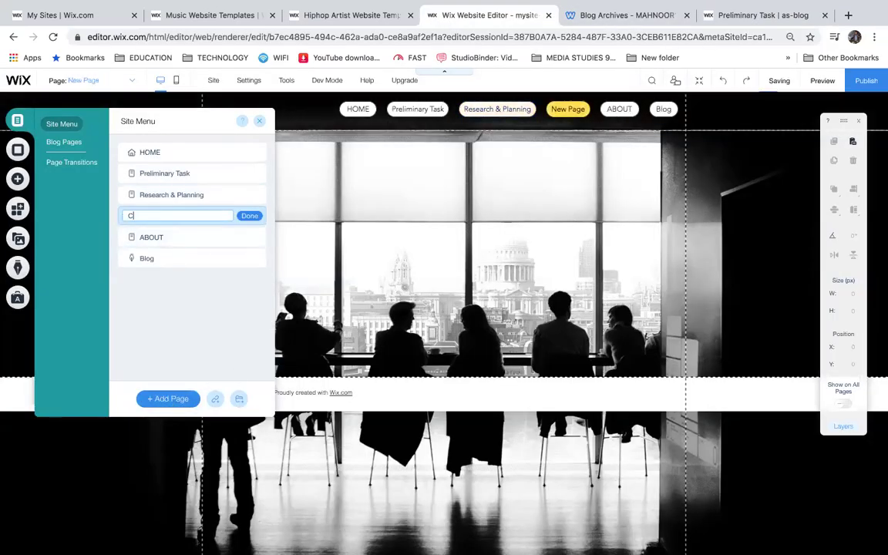
text(oursework Development)
click(249, 216)
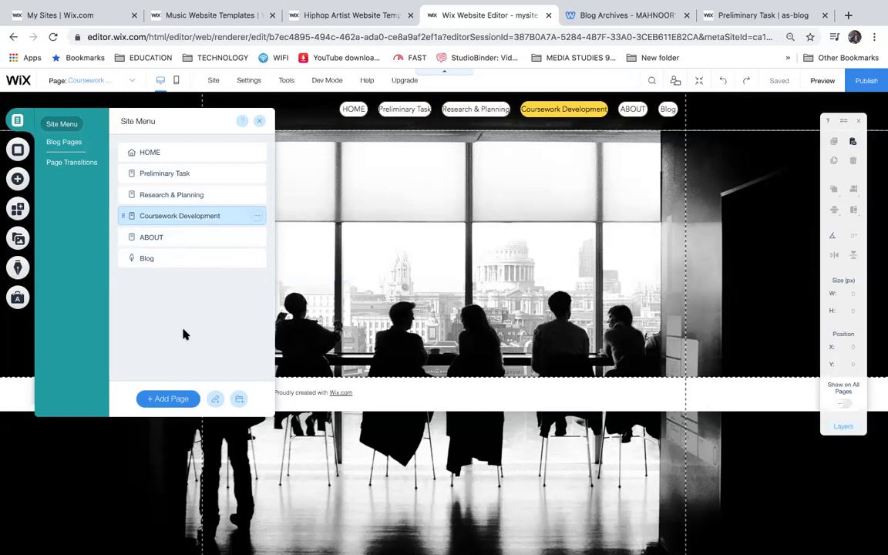
Step: Add a Creative Critical Reflection page, close the page list and save the site
click(168, 399)
text(Creative Critical Reflection)
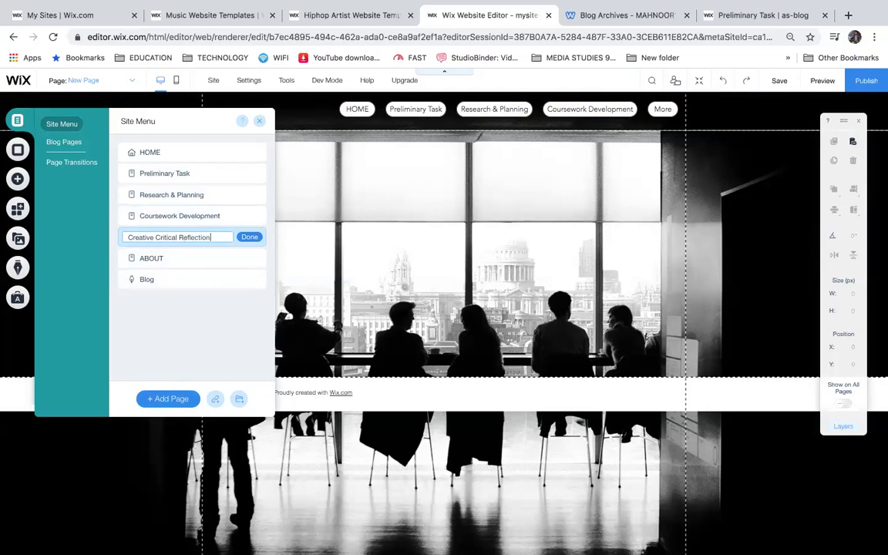
click(250, 236)
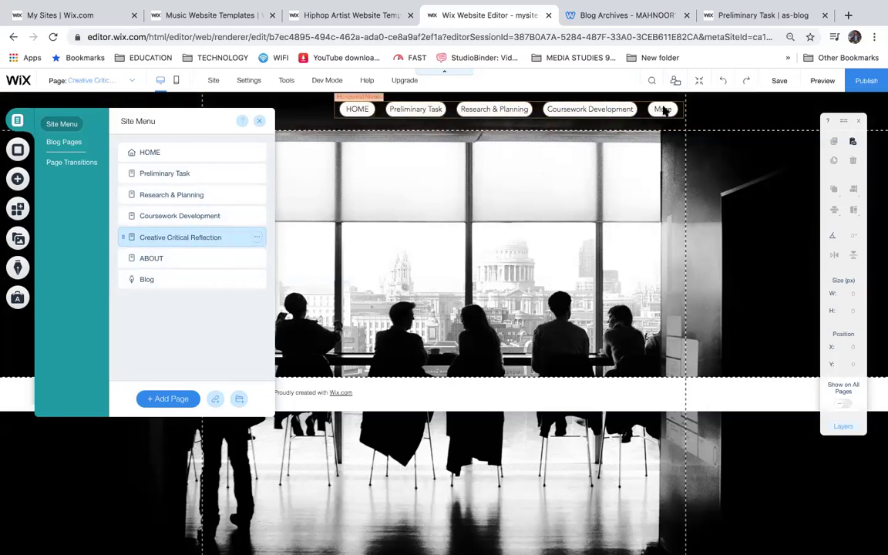
click(259, 125)
click(777, 80)
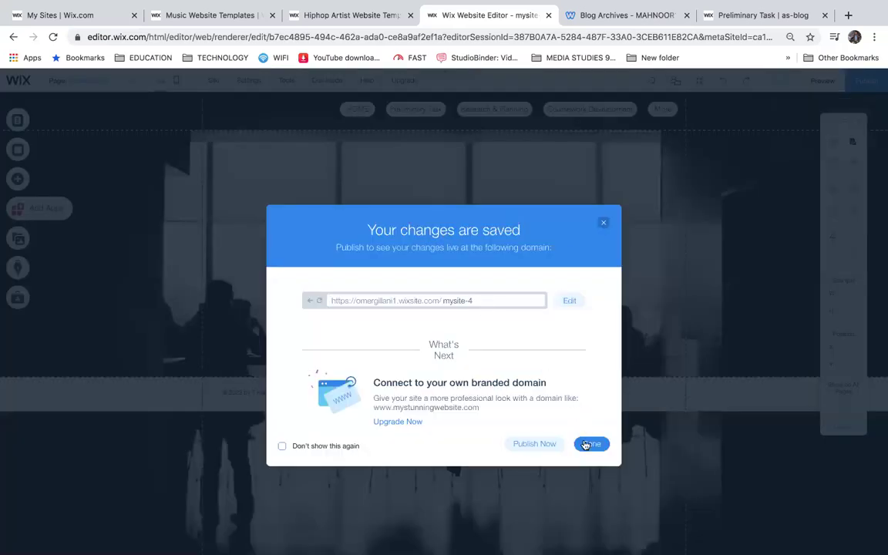
Step: Dismiss the saved notice for good, preview the HOME page, and return to the editor
click(342, 447)
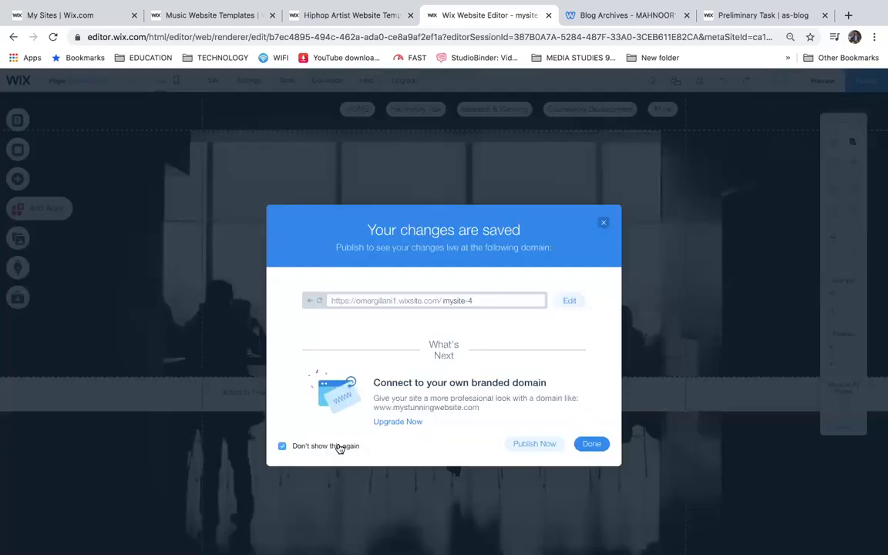
click(591, 443)
click(822, 80)
mouse_move(663, 135)
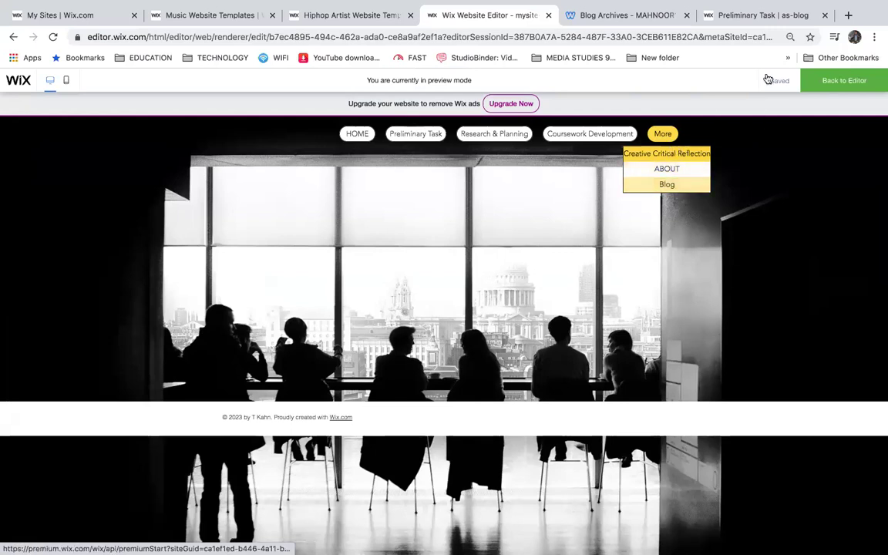
click(357, 134)
click(852, 80)
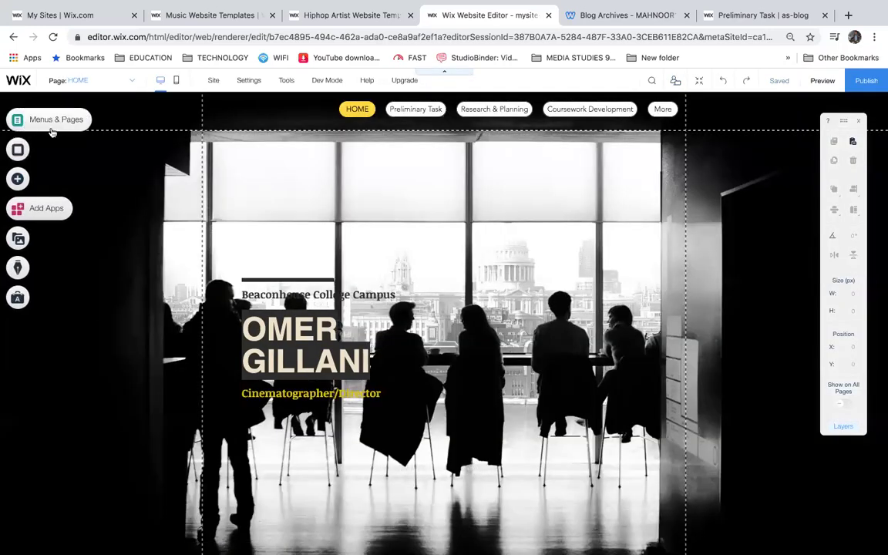
Step: Stretch the menu leftward so all seven page links fit, save, and preview
click(393, 108)
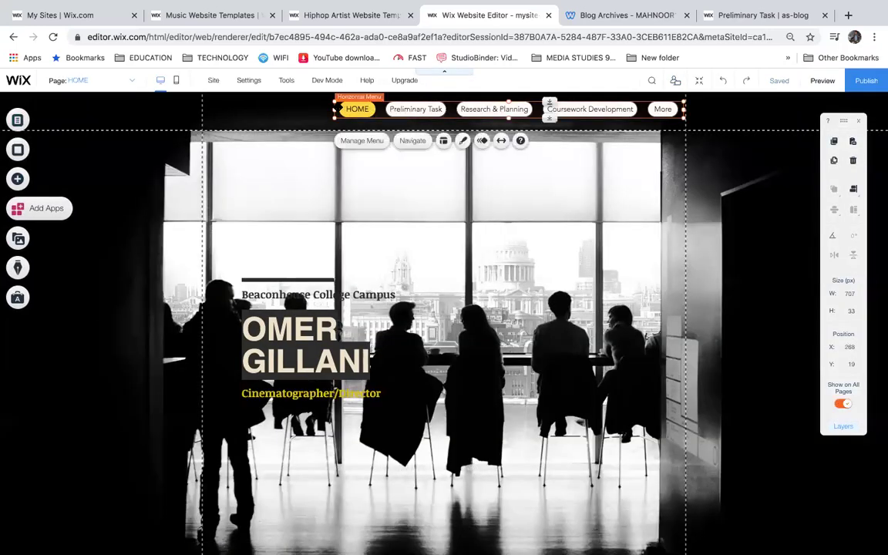
drag(335, 109, 215, 109)
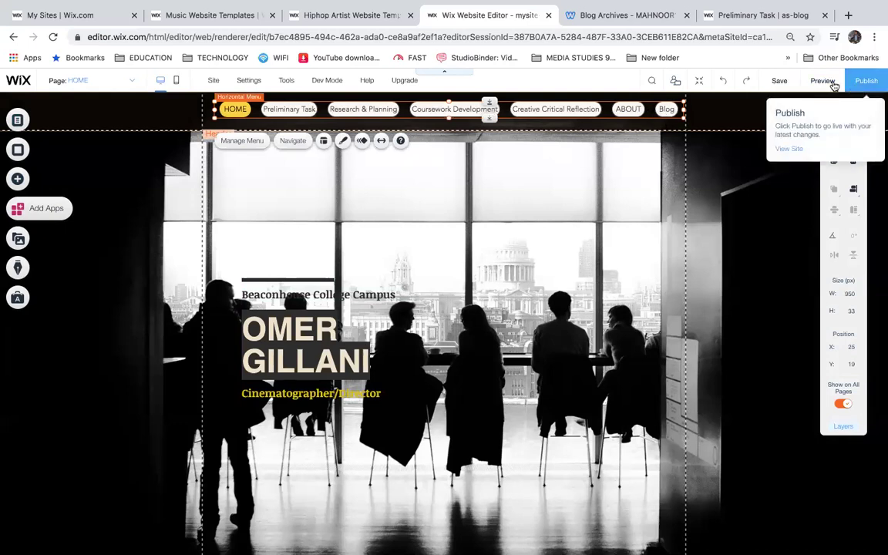
click(779, 82)
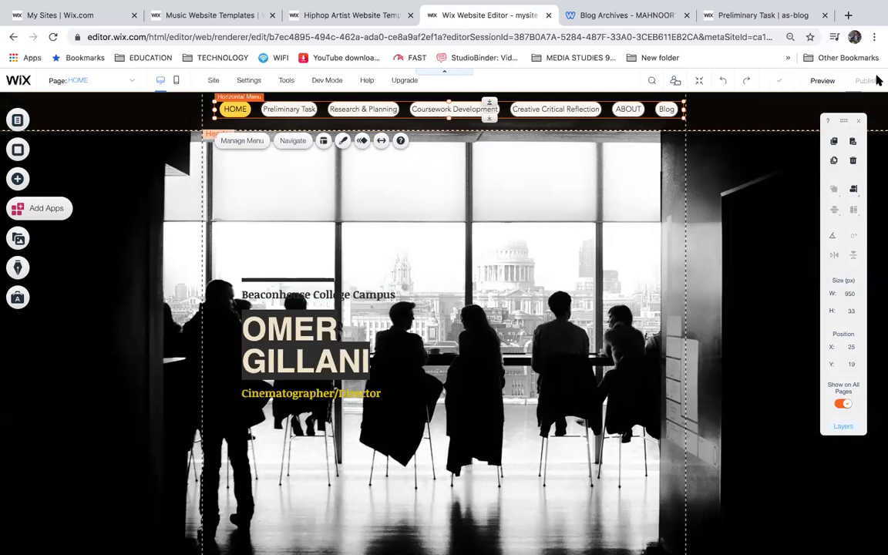
click(822, 80)
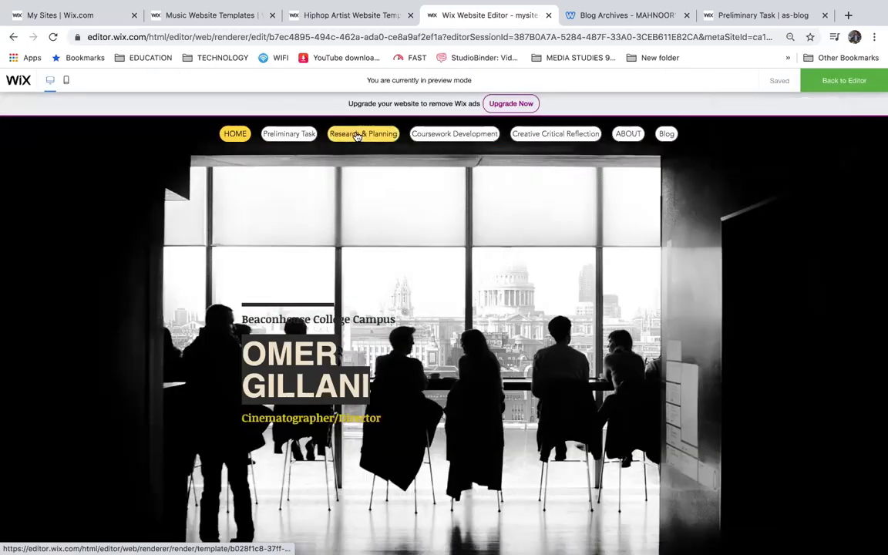
Step: In preview, visit Research & Planning, Coursework Development and Blog, then return to the editor
click(361, 134)
click(455, 133)
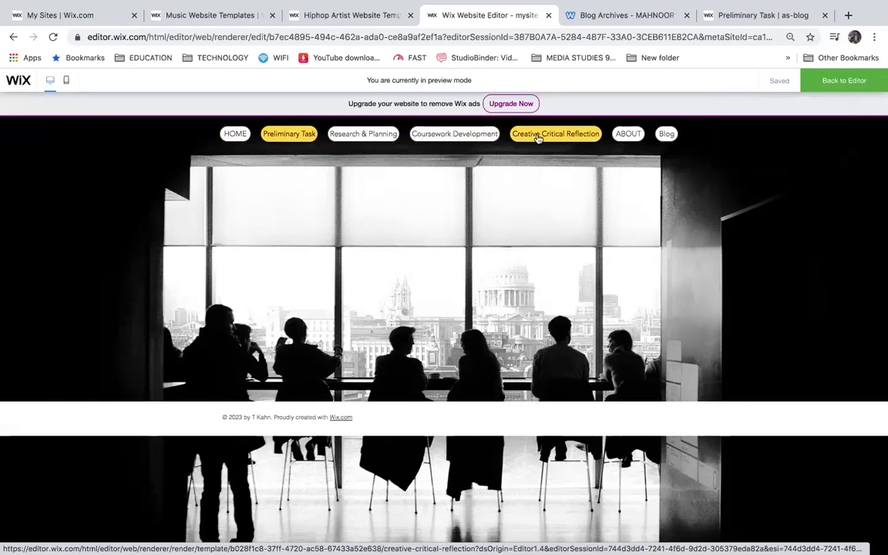
click(667, 136)
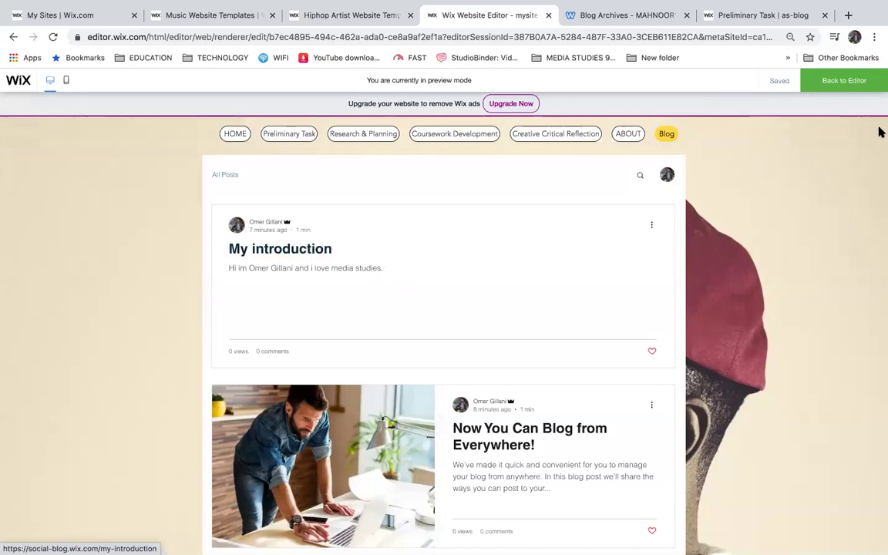
click(843, 82)
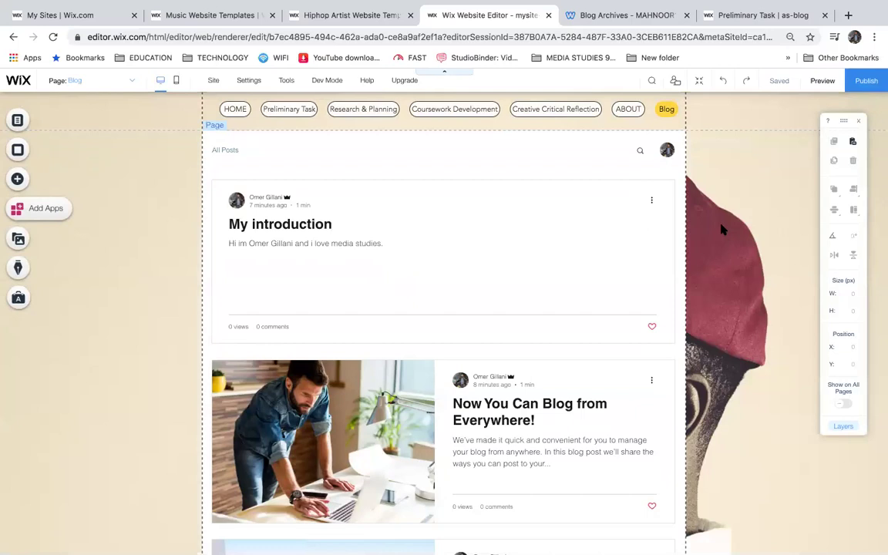
Step: Open the Blog page background and try lemon, mountain, milk, skyscraper, Ocean and avocado options
click(722, 229)
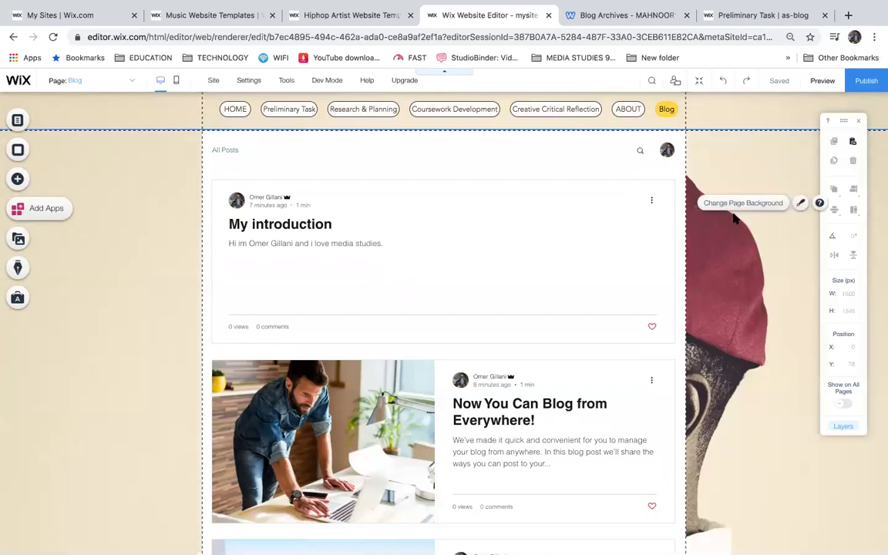
click(745, 204)
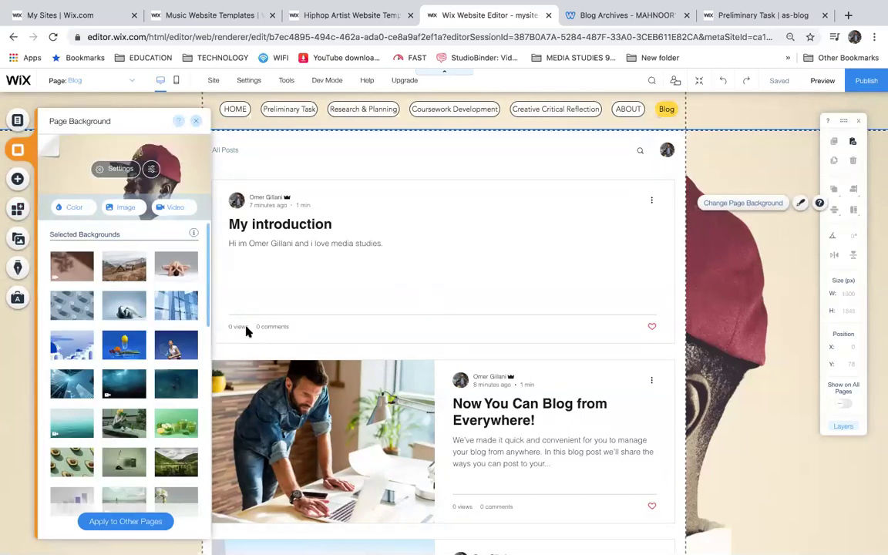
click(124, 345)
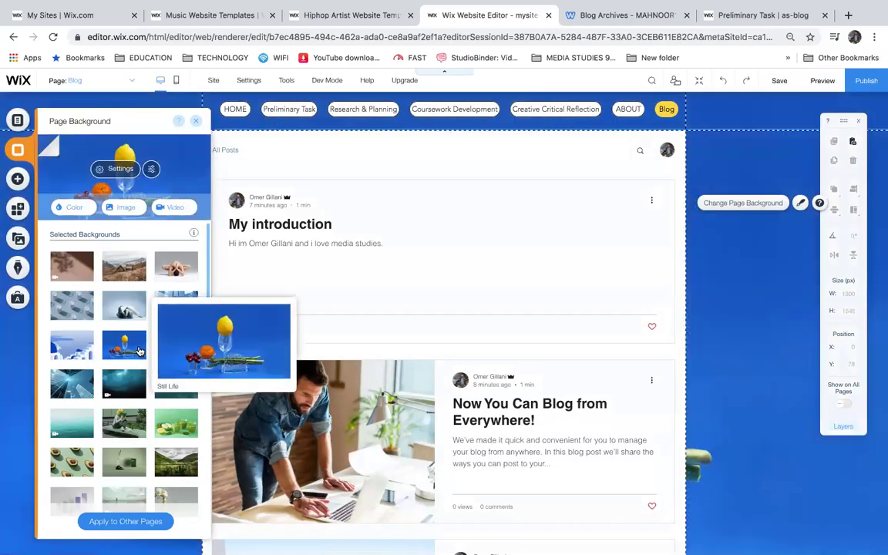
click(117, 268)
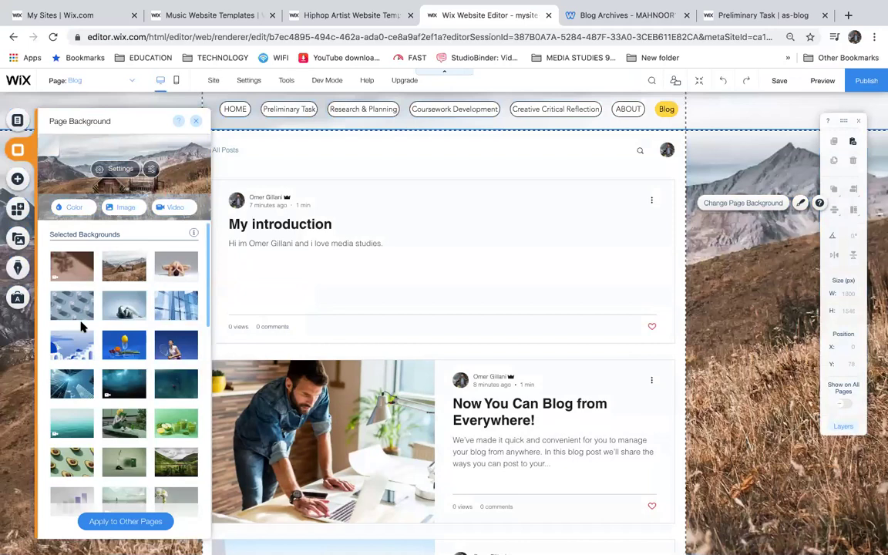
click(78, 312)
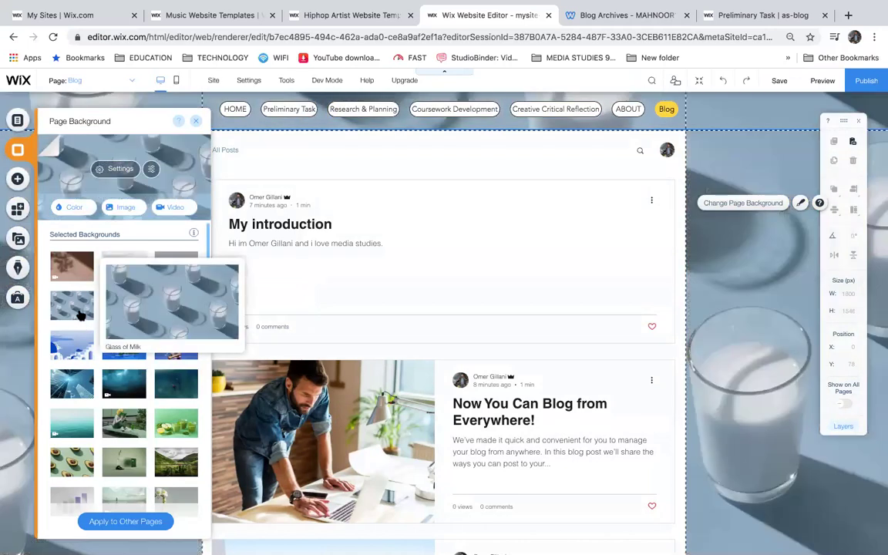
click(78, 387)
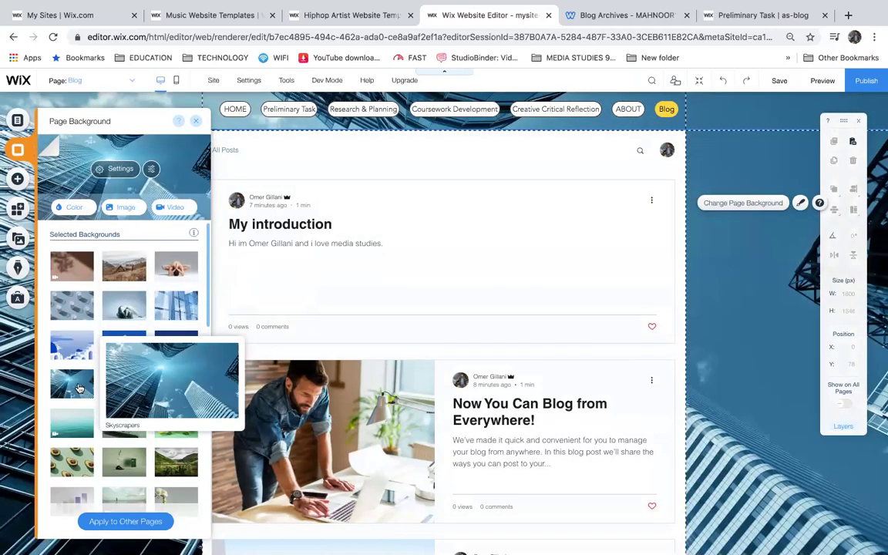
click(79, 434)
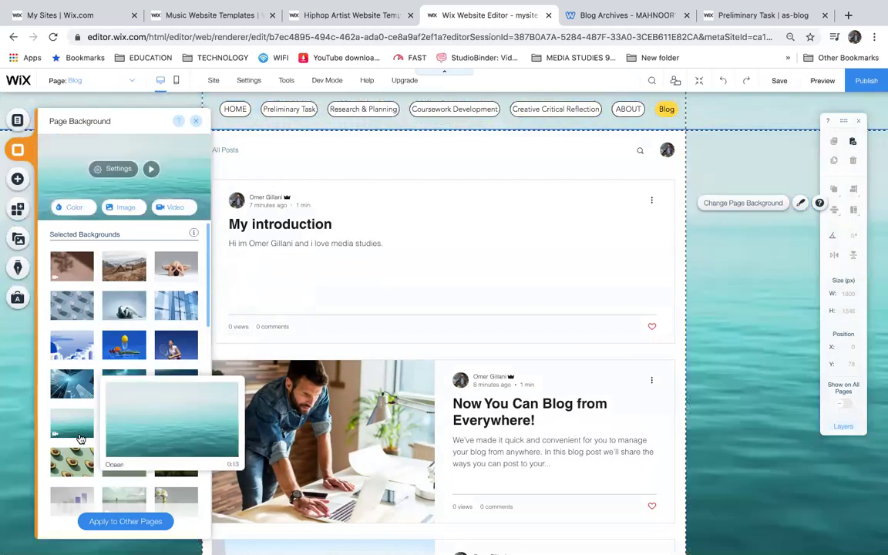
click(72, 461)
Step: After trying Man Running, set the grey desert photo as background and save
scroll(123, 385, down, 3)
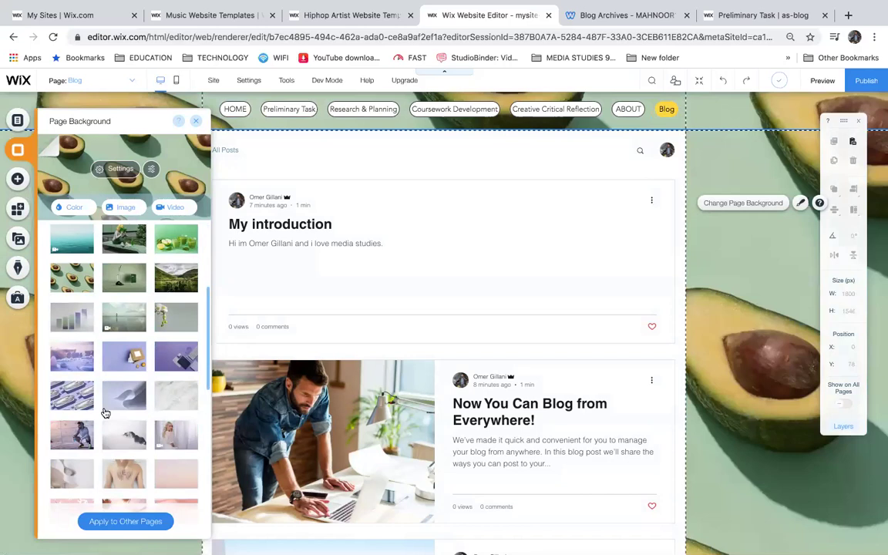
scroll(139, 337, down, 5)
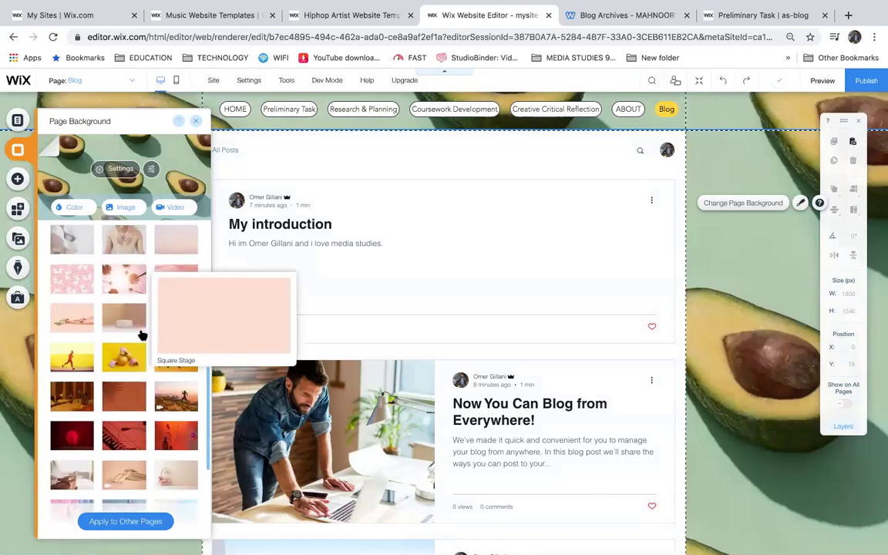
click(69, 360)
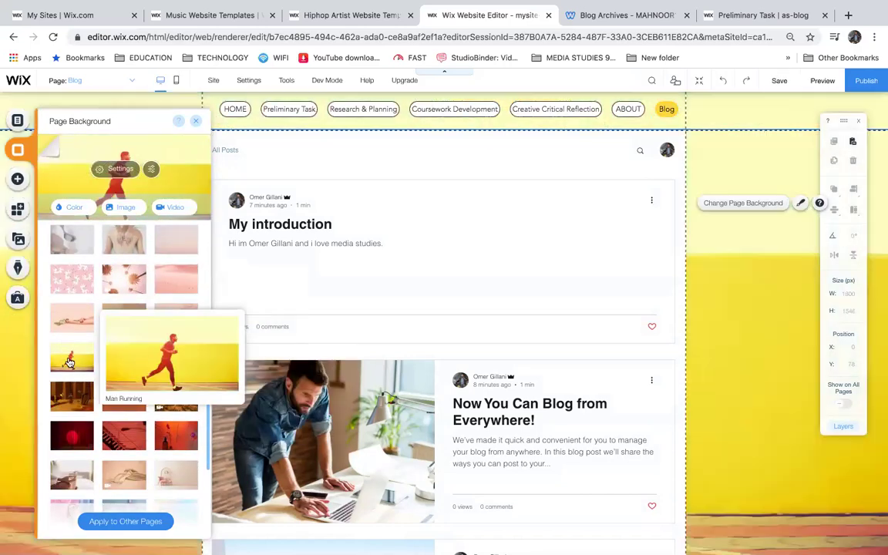
scroll(77, 370, down, 4)
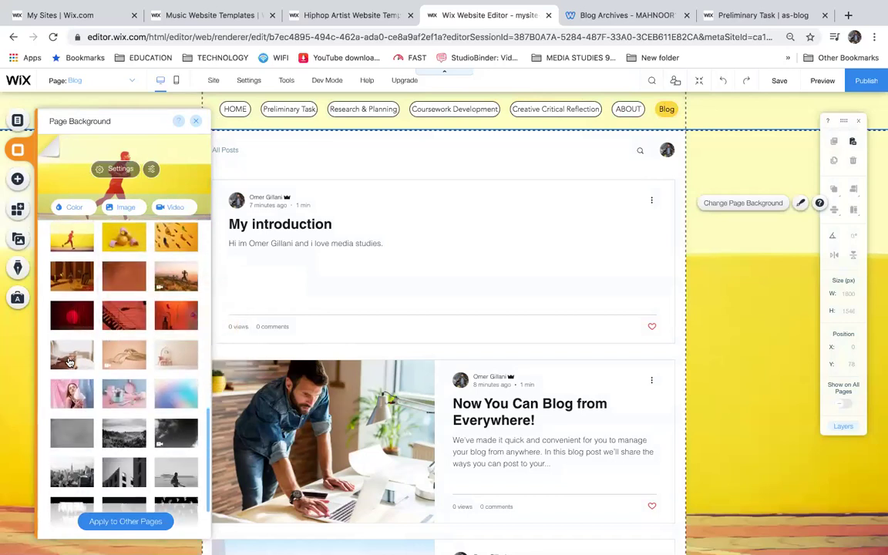
scroll(170, 401, down, 1)
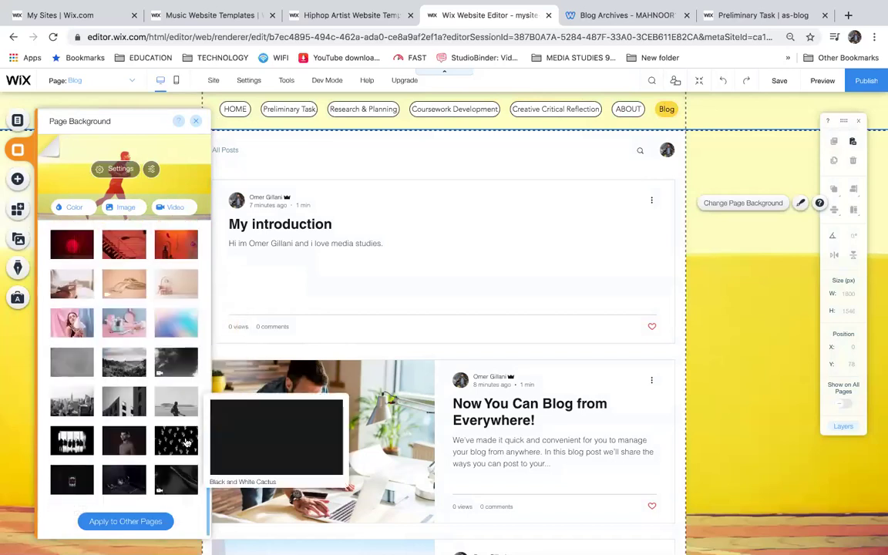
click(175, 411)
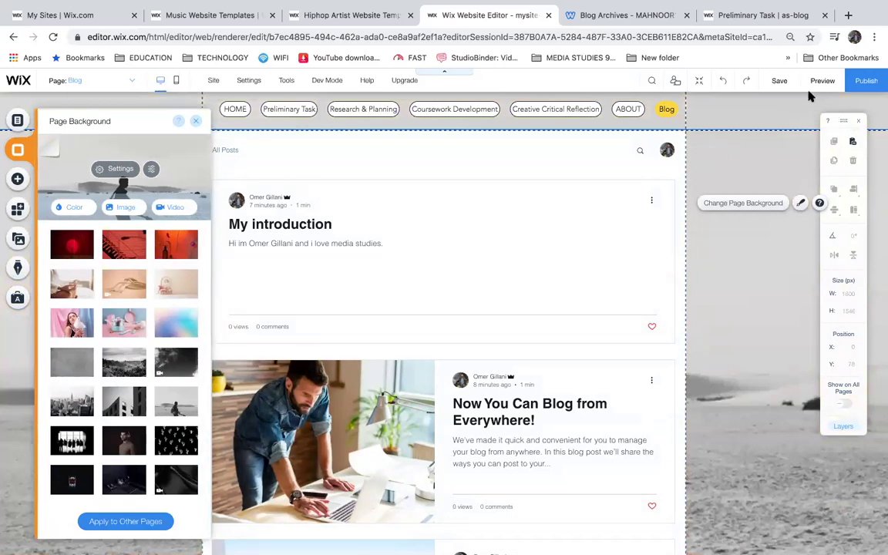
click(779, 80)
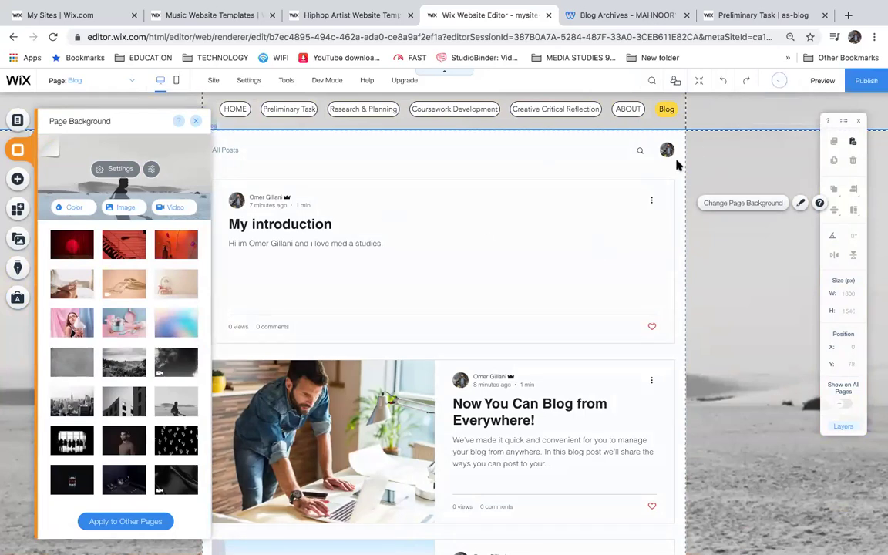
click(704, 145)
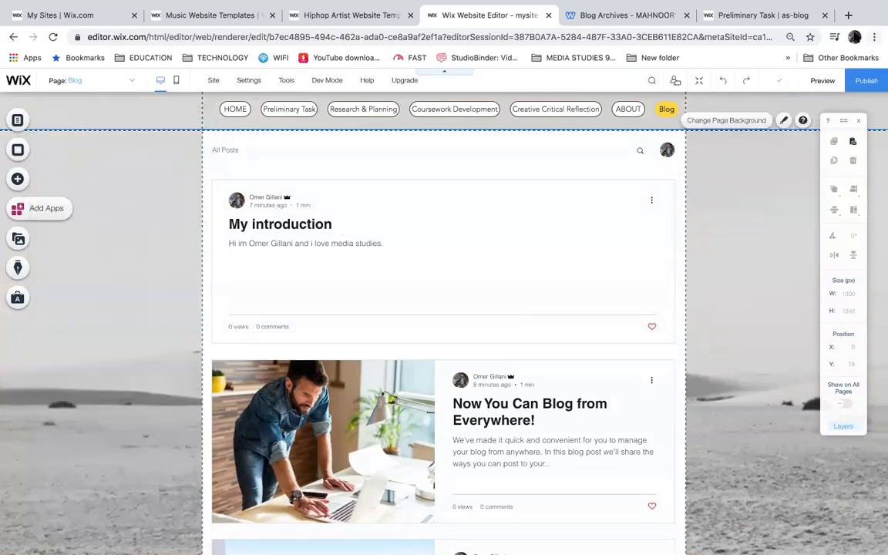
Step: Publish the site, preview its home page, then return and select the name heading
click(867, 80)
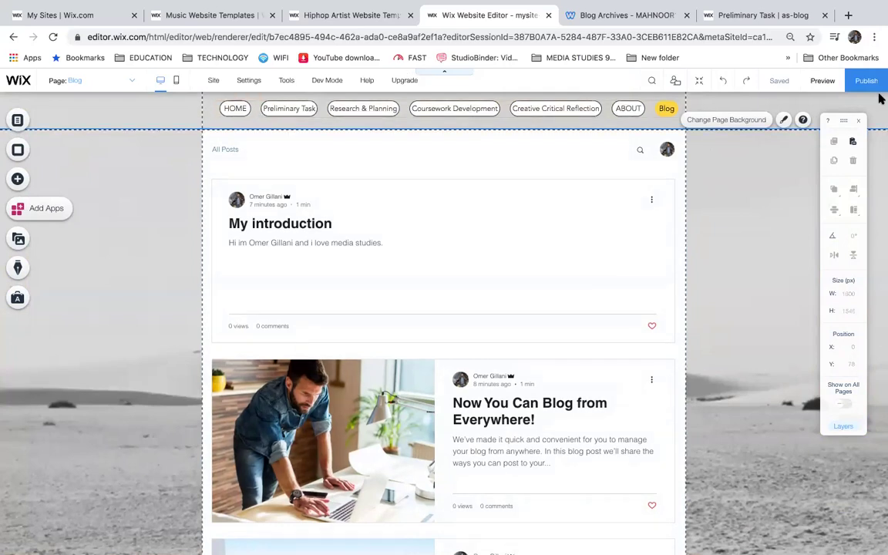
click(822, 81)
click(232, 132)
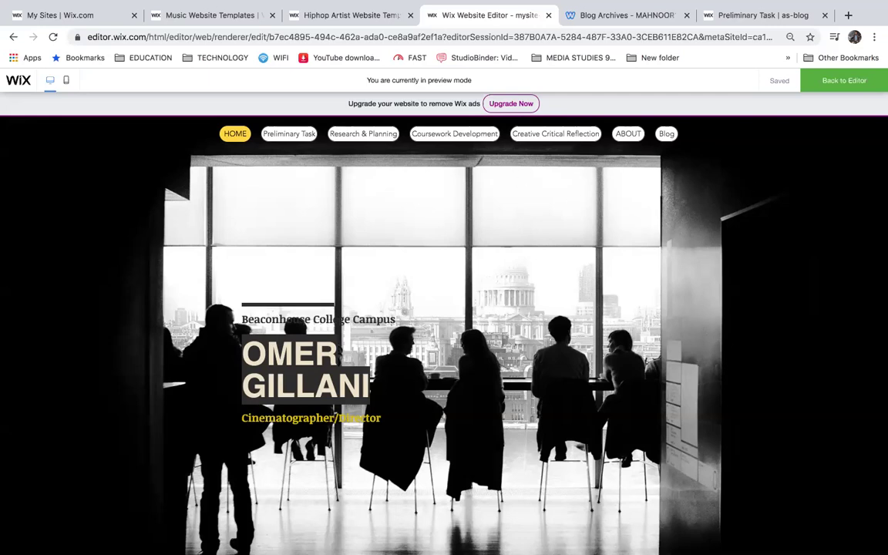
click(824, 88)
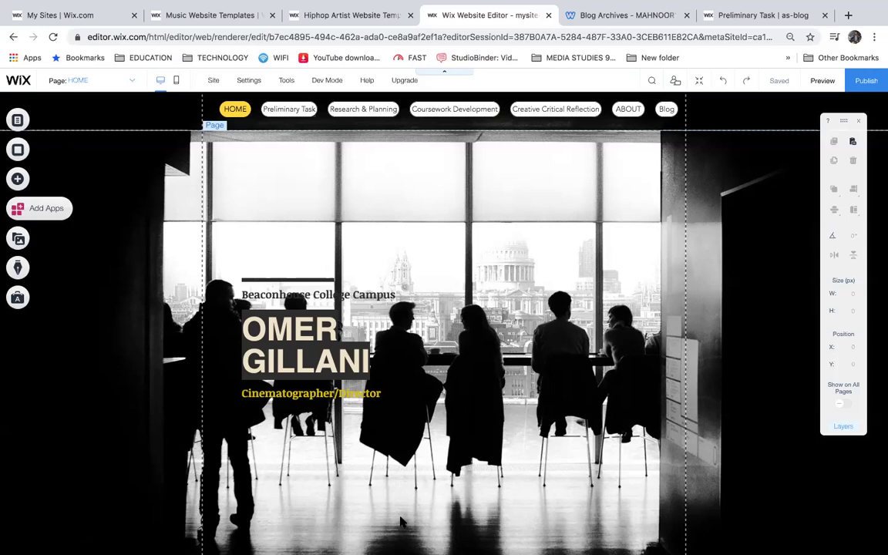
click(337, 291)
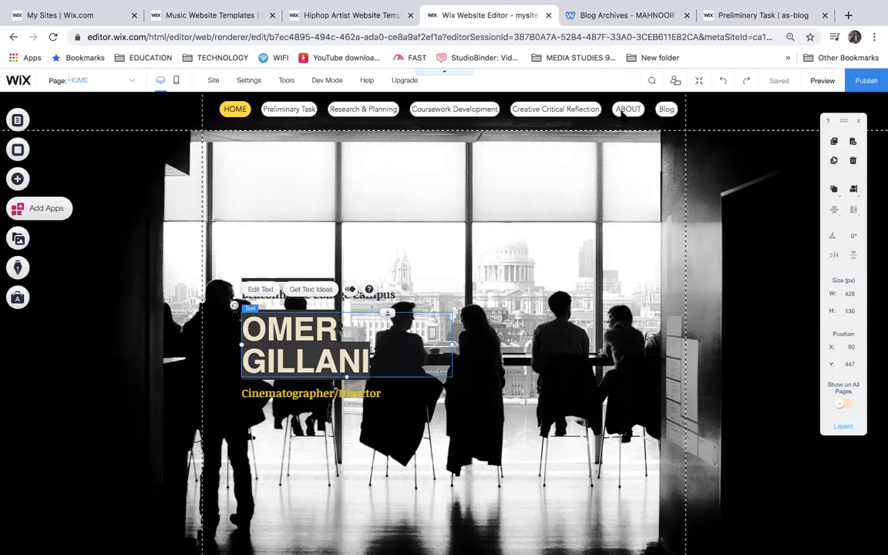
Step: Preview the About page and the Blog page, then go back to the editor
click(822, 81)
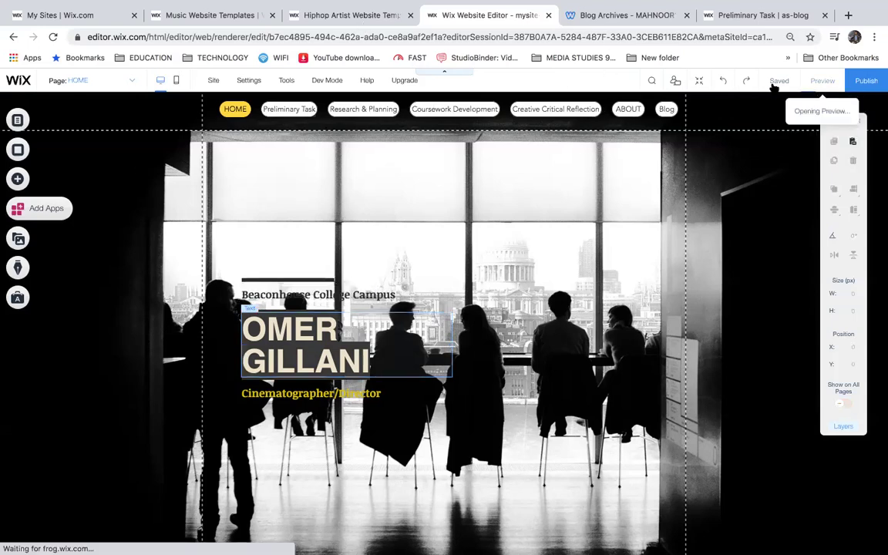
click(628, 134)
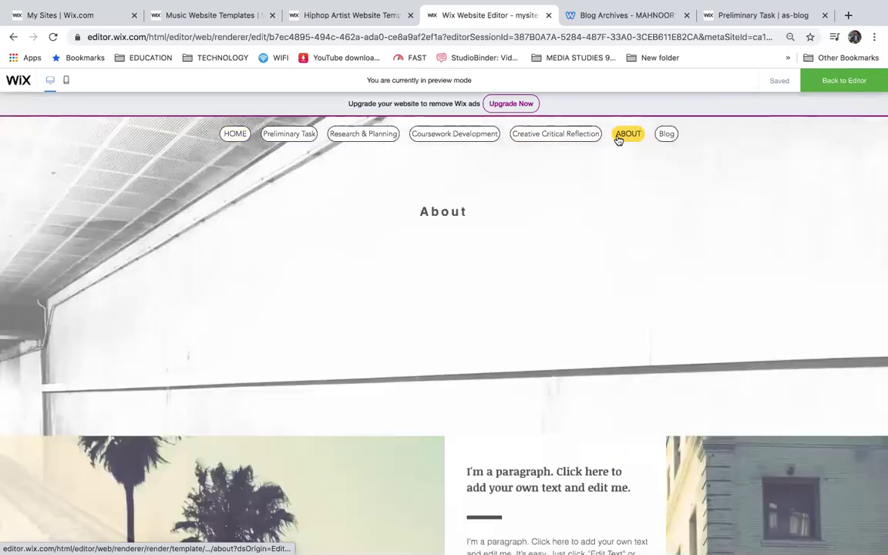
scroll(546, 350, down, 6)
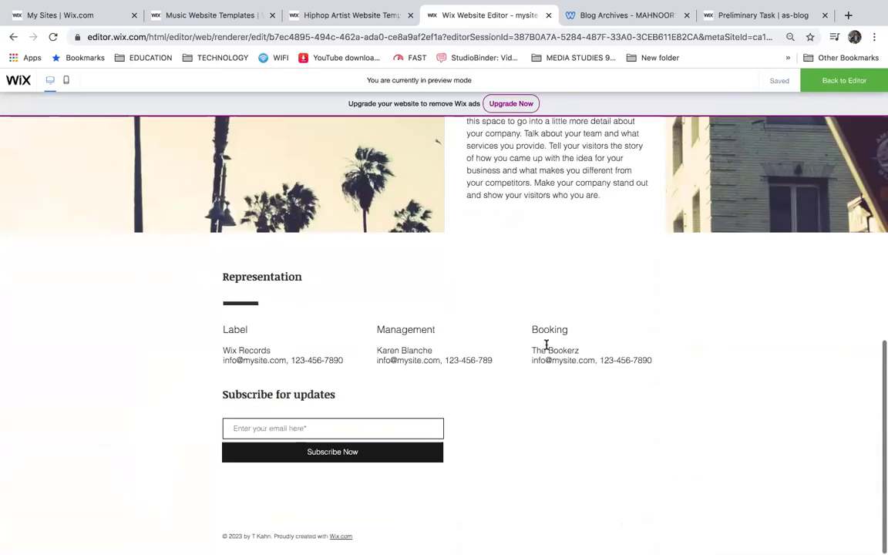
scroll(515, 319, up, 6)
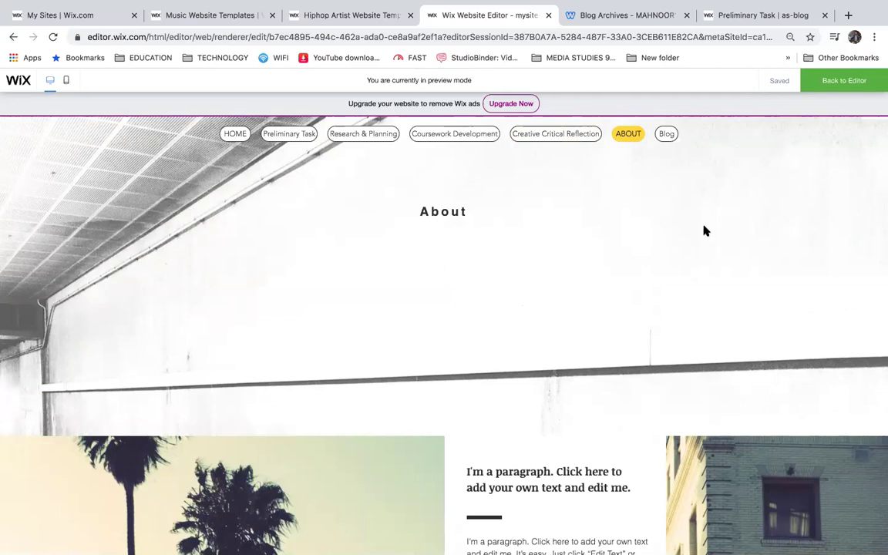
click(668, 136)
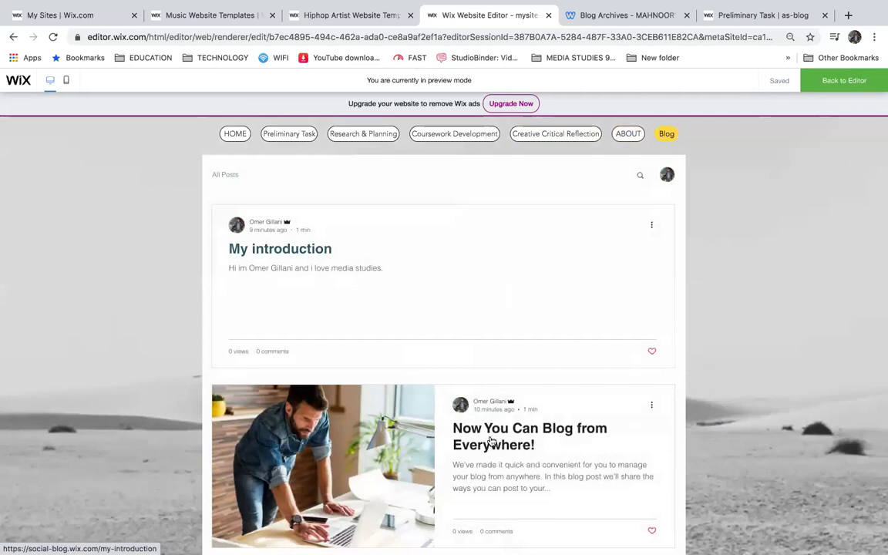
click(839, 81)
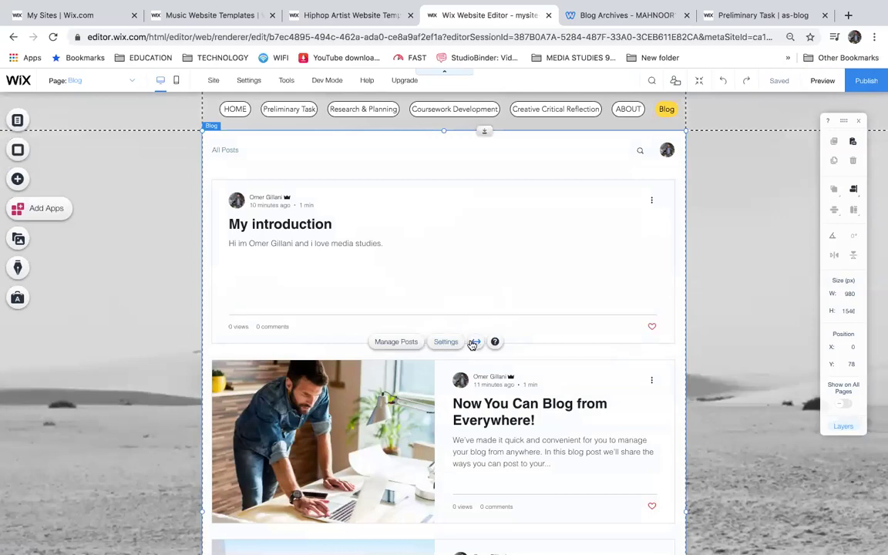
Step: Open the blog post manager and select the three sample posts for removal
click(393, 342)
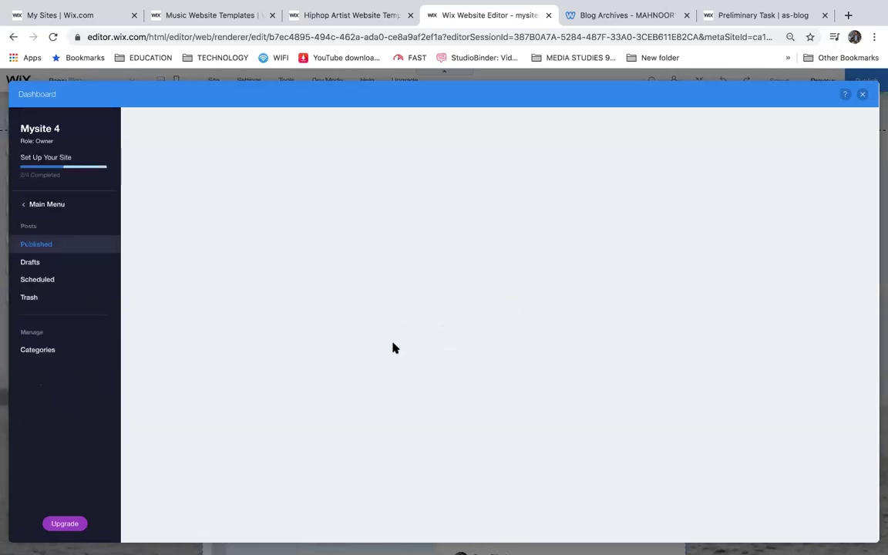
click(234, 281)
click(233, 334)
click(233, 389)
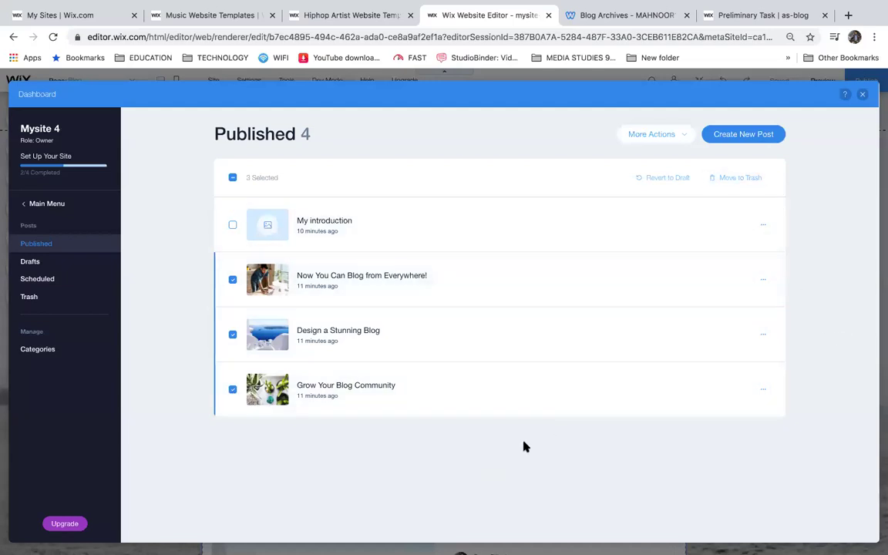
click(687, 137)
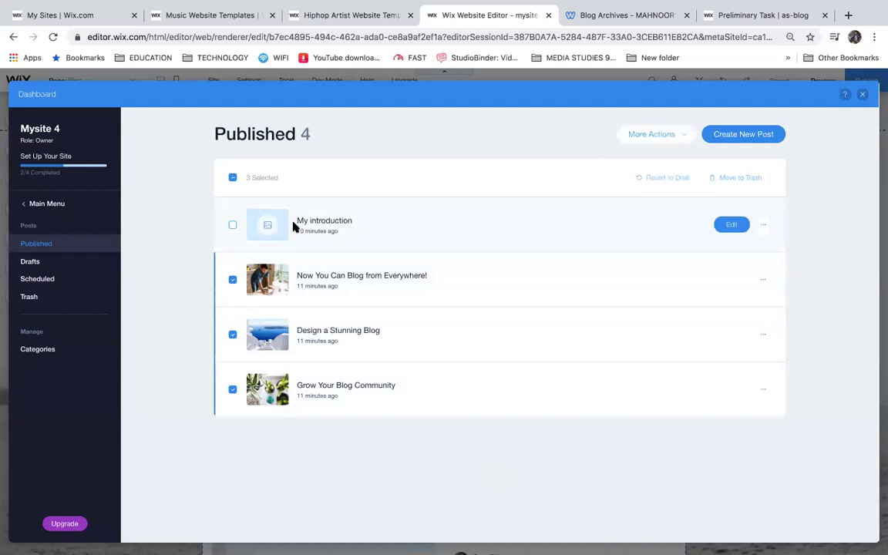
Step: Trash 'Now You Can Blog from Everywhere!', 'Design a Stunning Blog' and 'Grow Your Blog Community'
click(763, 280)
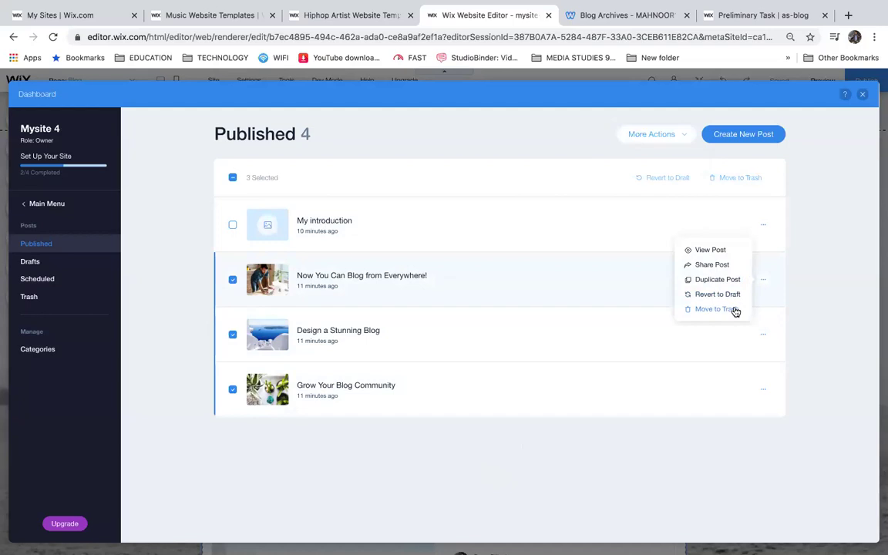
click(736, 311)
click(547, 359)
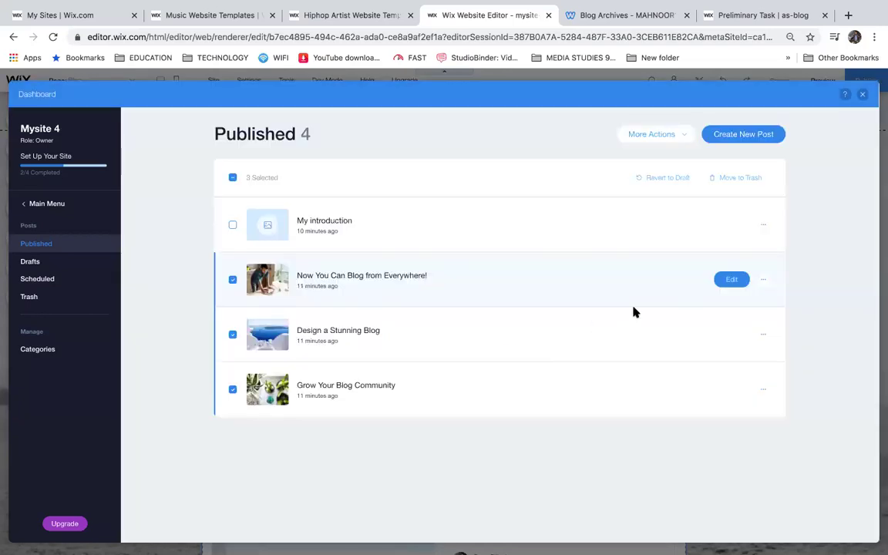
click(763, 280)
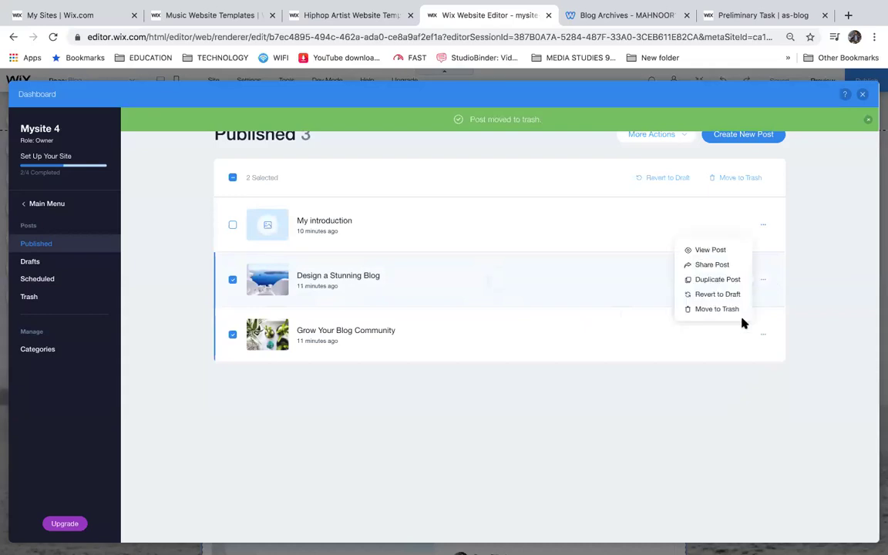
click(730, 313)
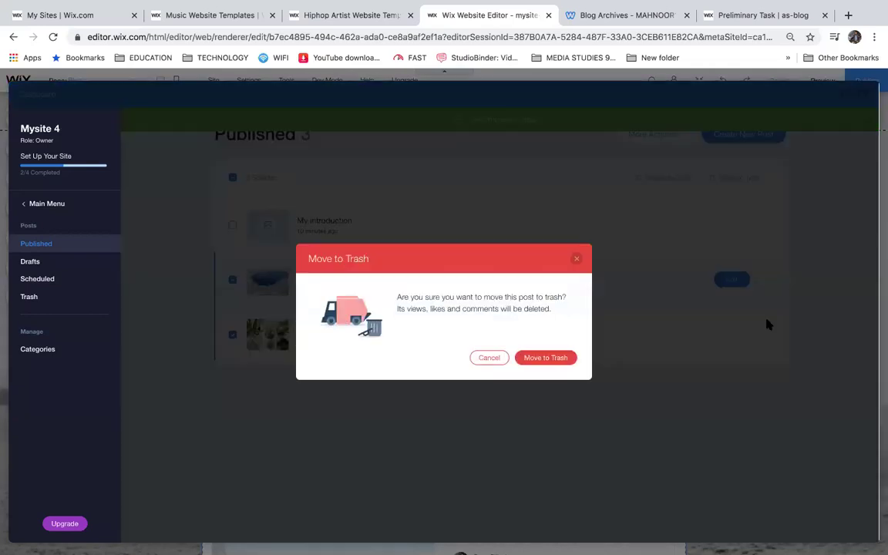
click(560, 358)
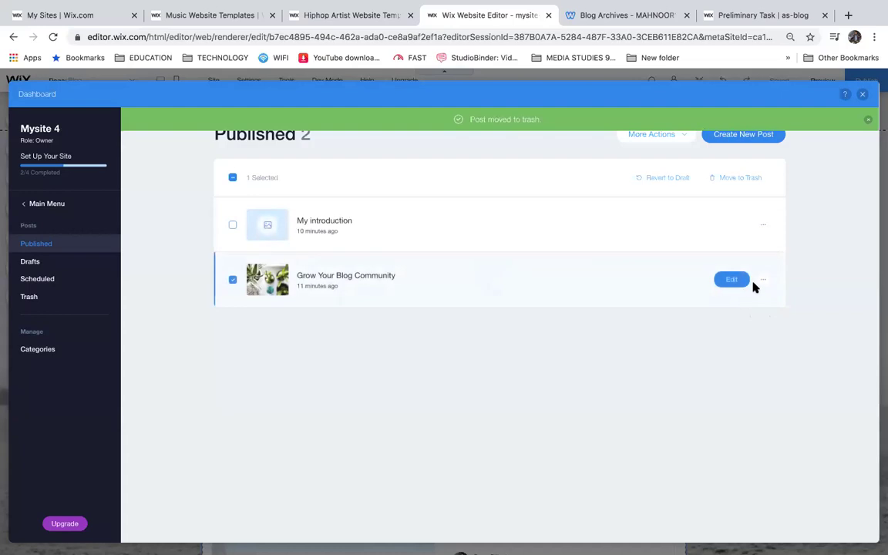
click(763, 281)
click(718, 310)
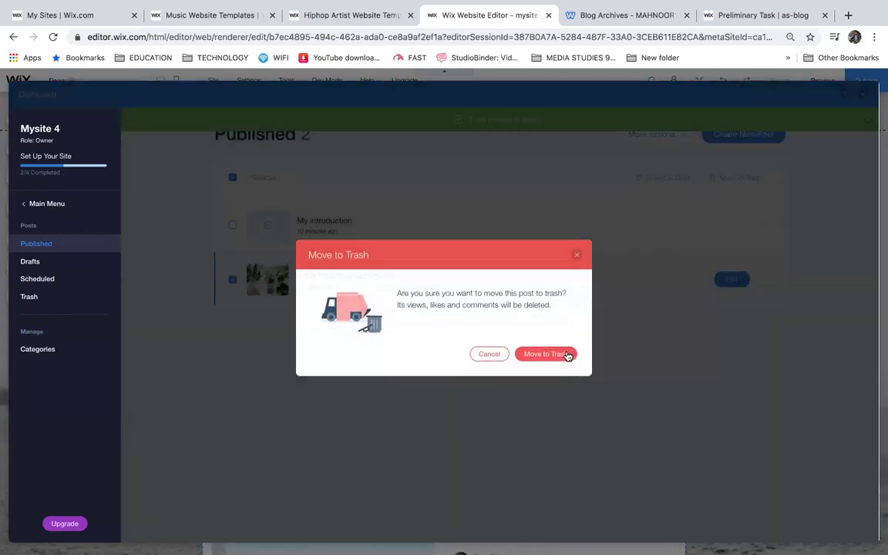
click(566, 355)
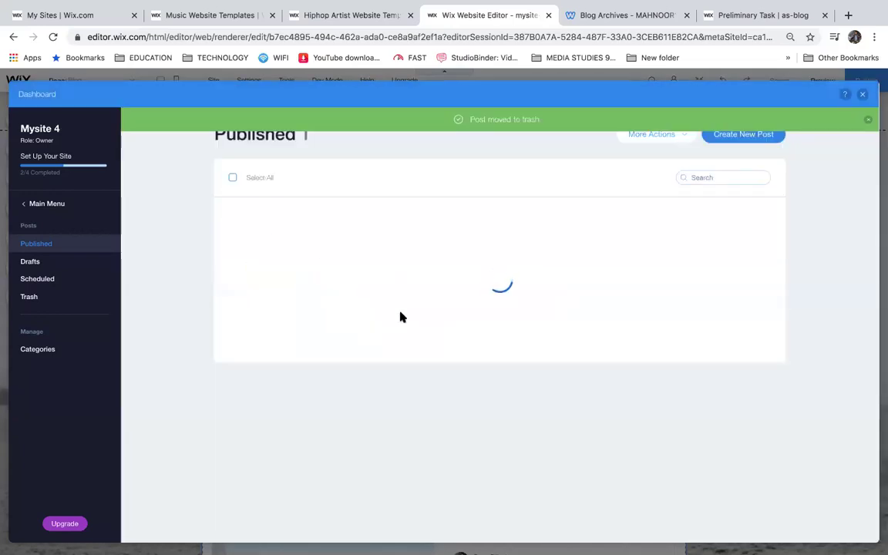